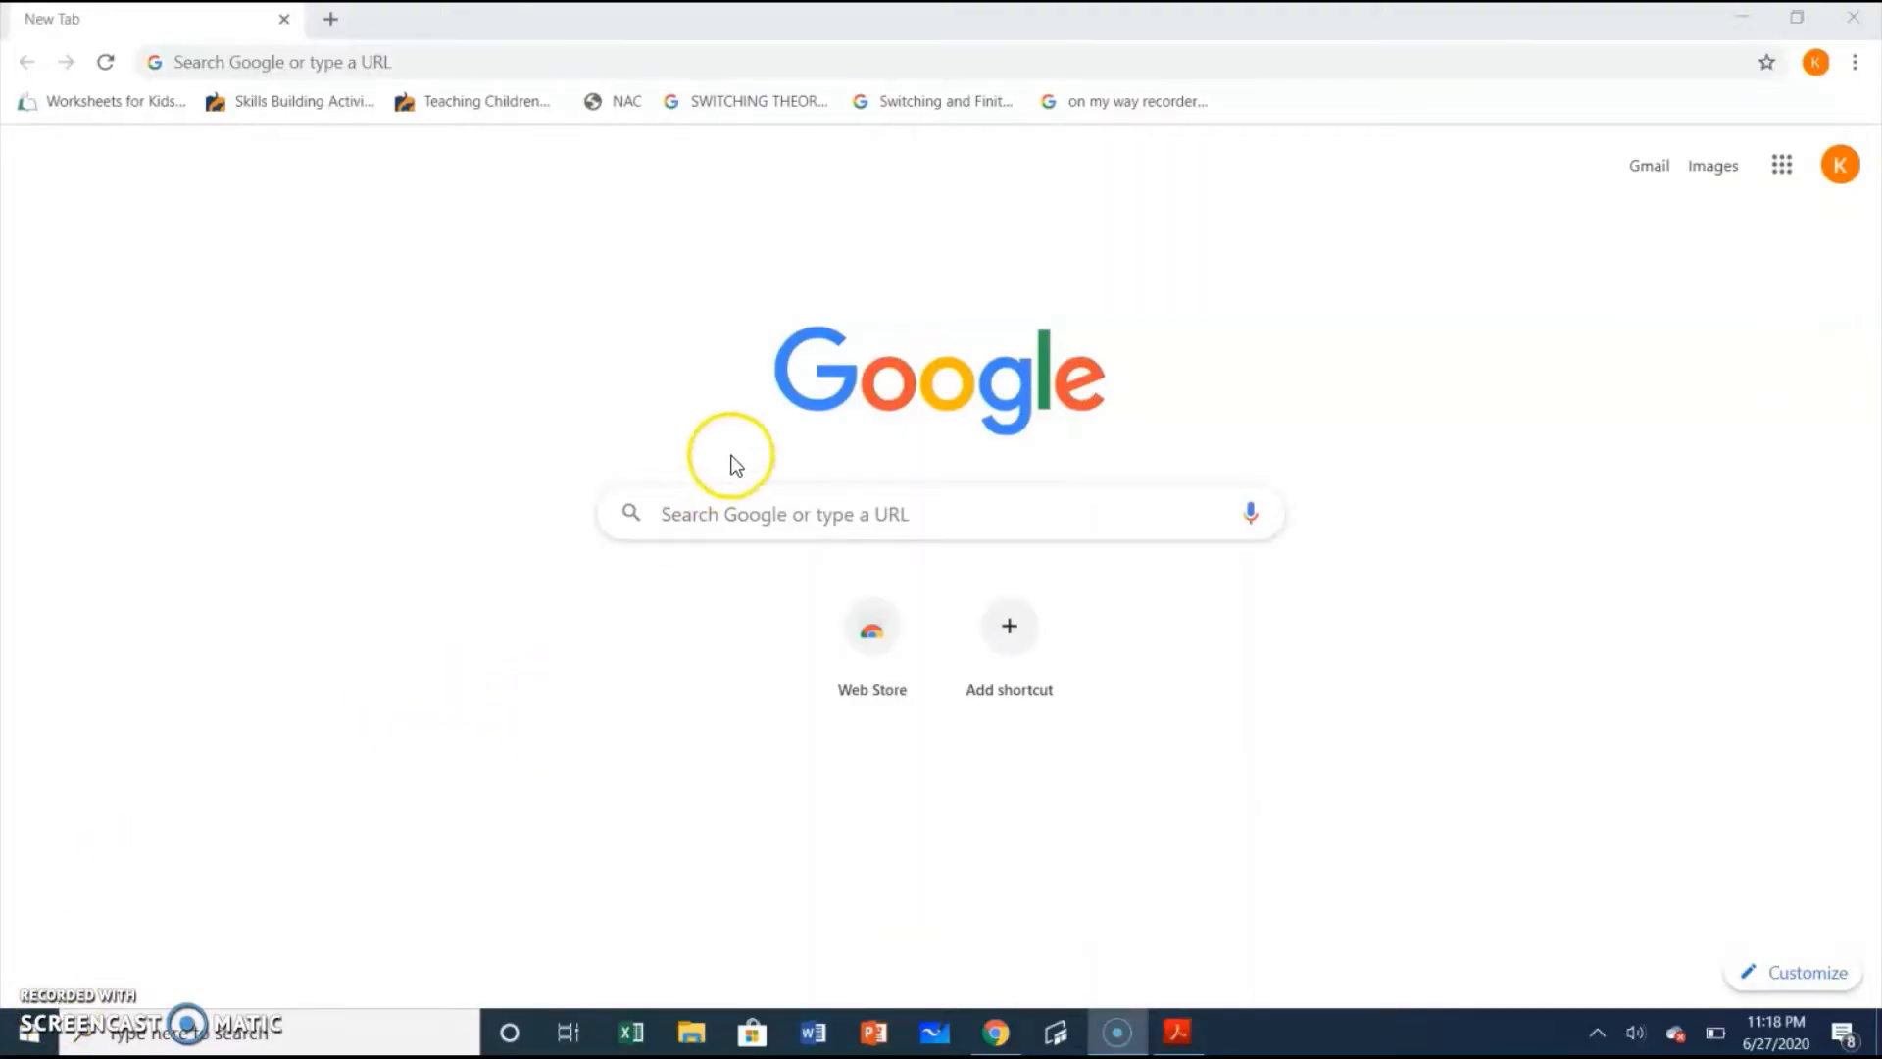
- Run a Google search for 'python' in Chrome
left_click(695, 512)
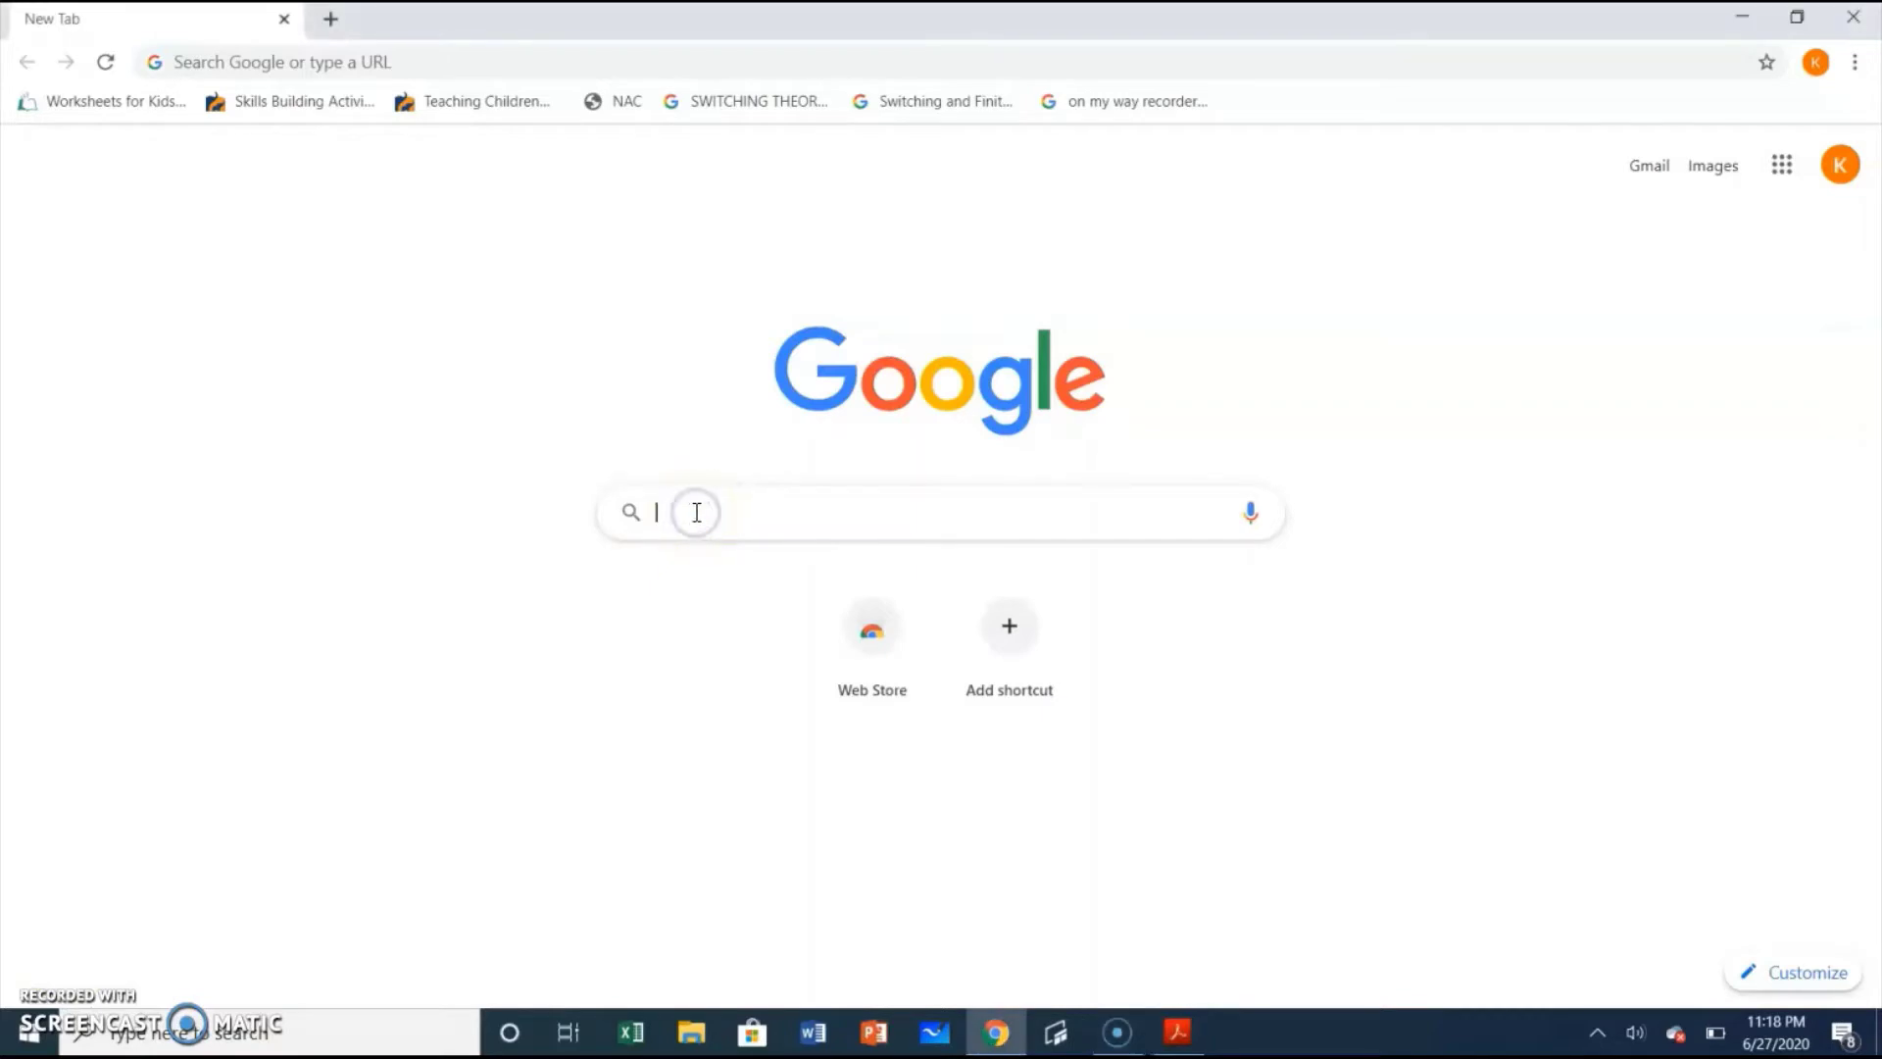
type("python")
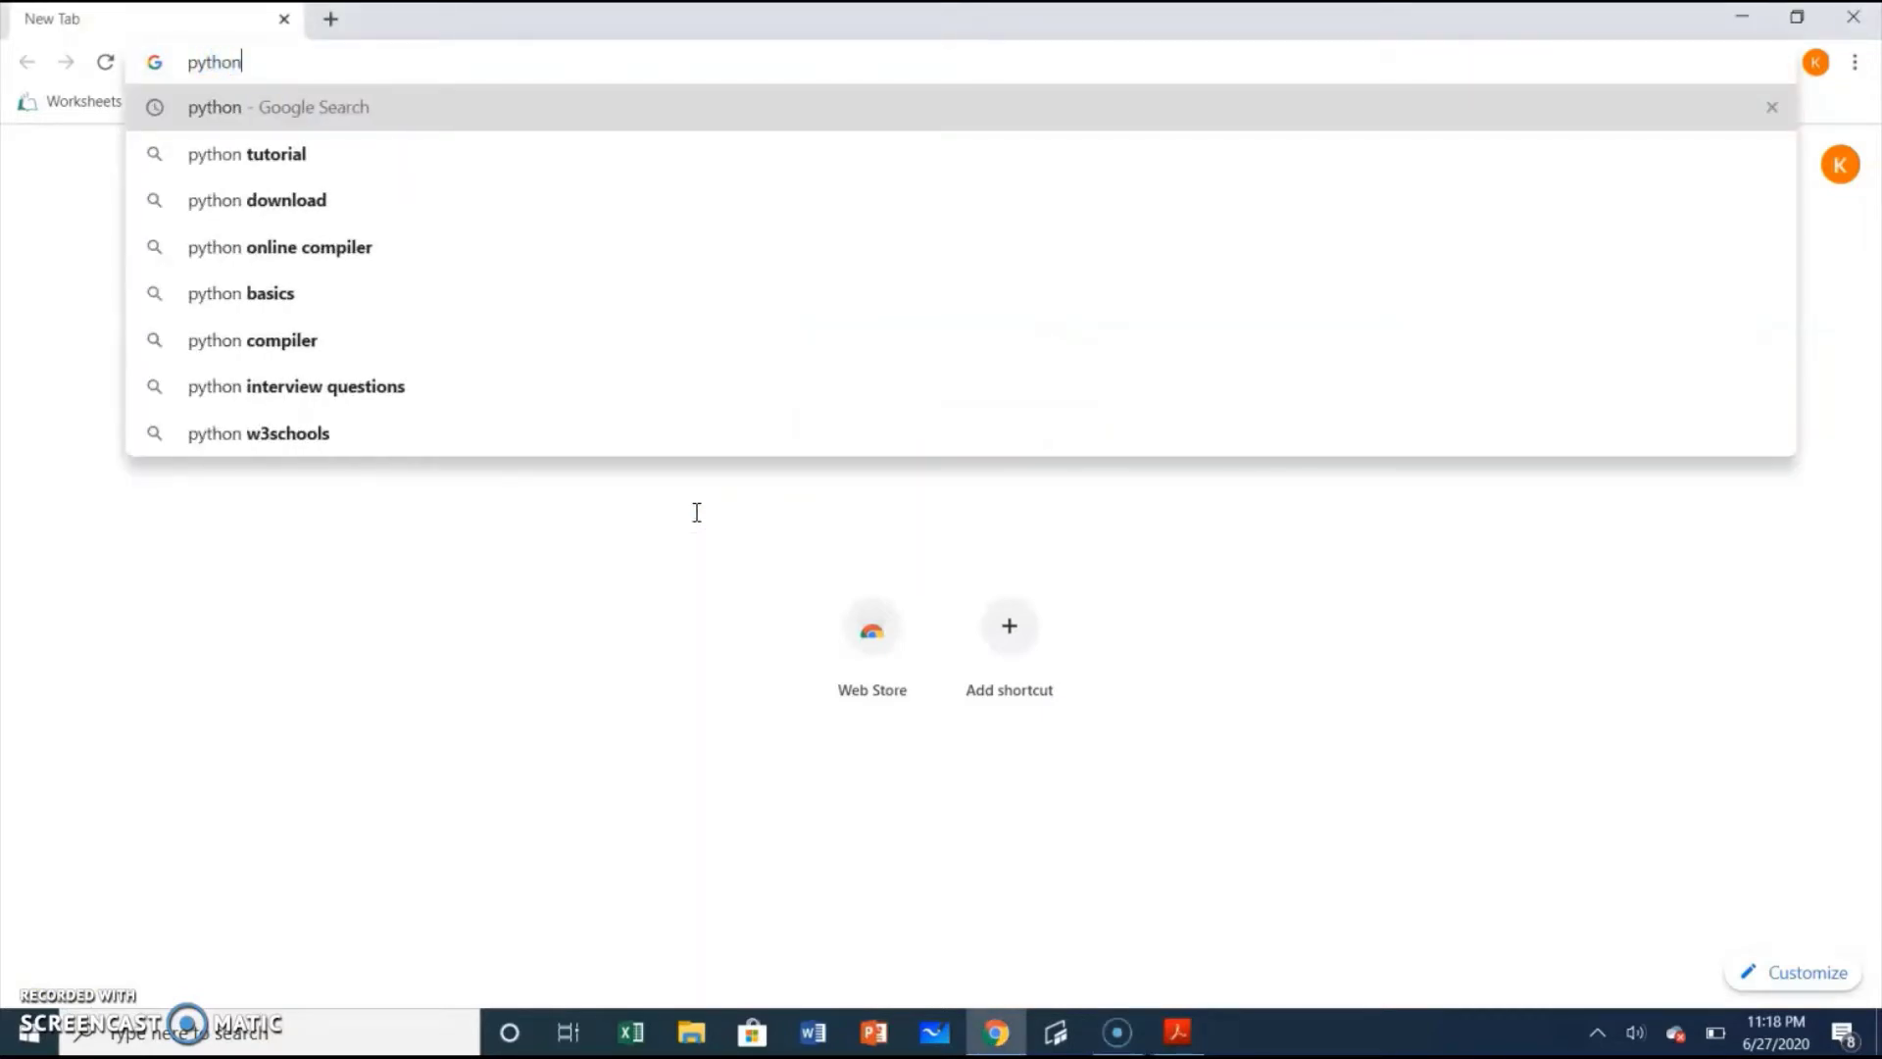
key("Return")
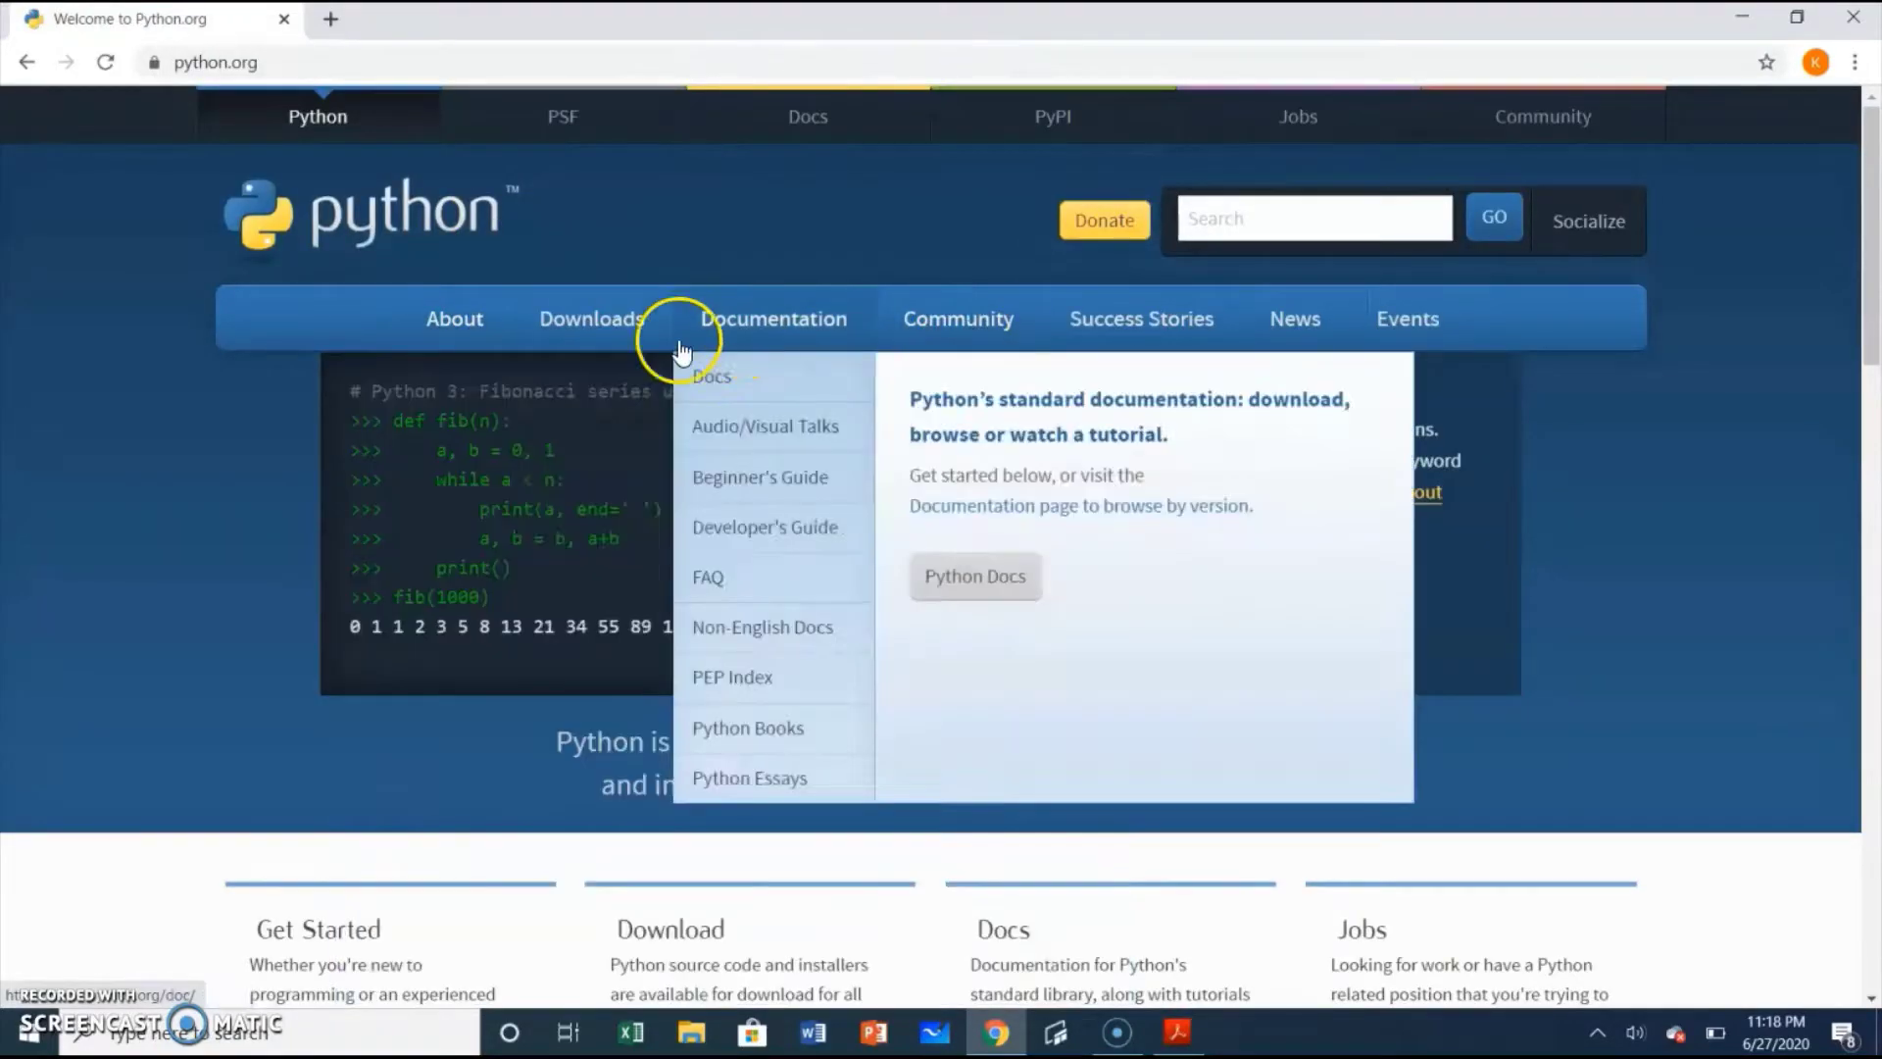
mouse_move(591, 318)
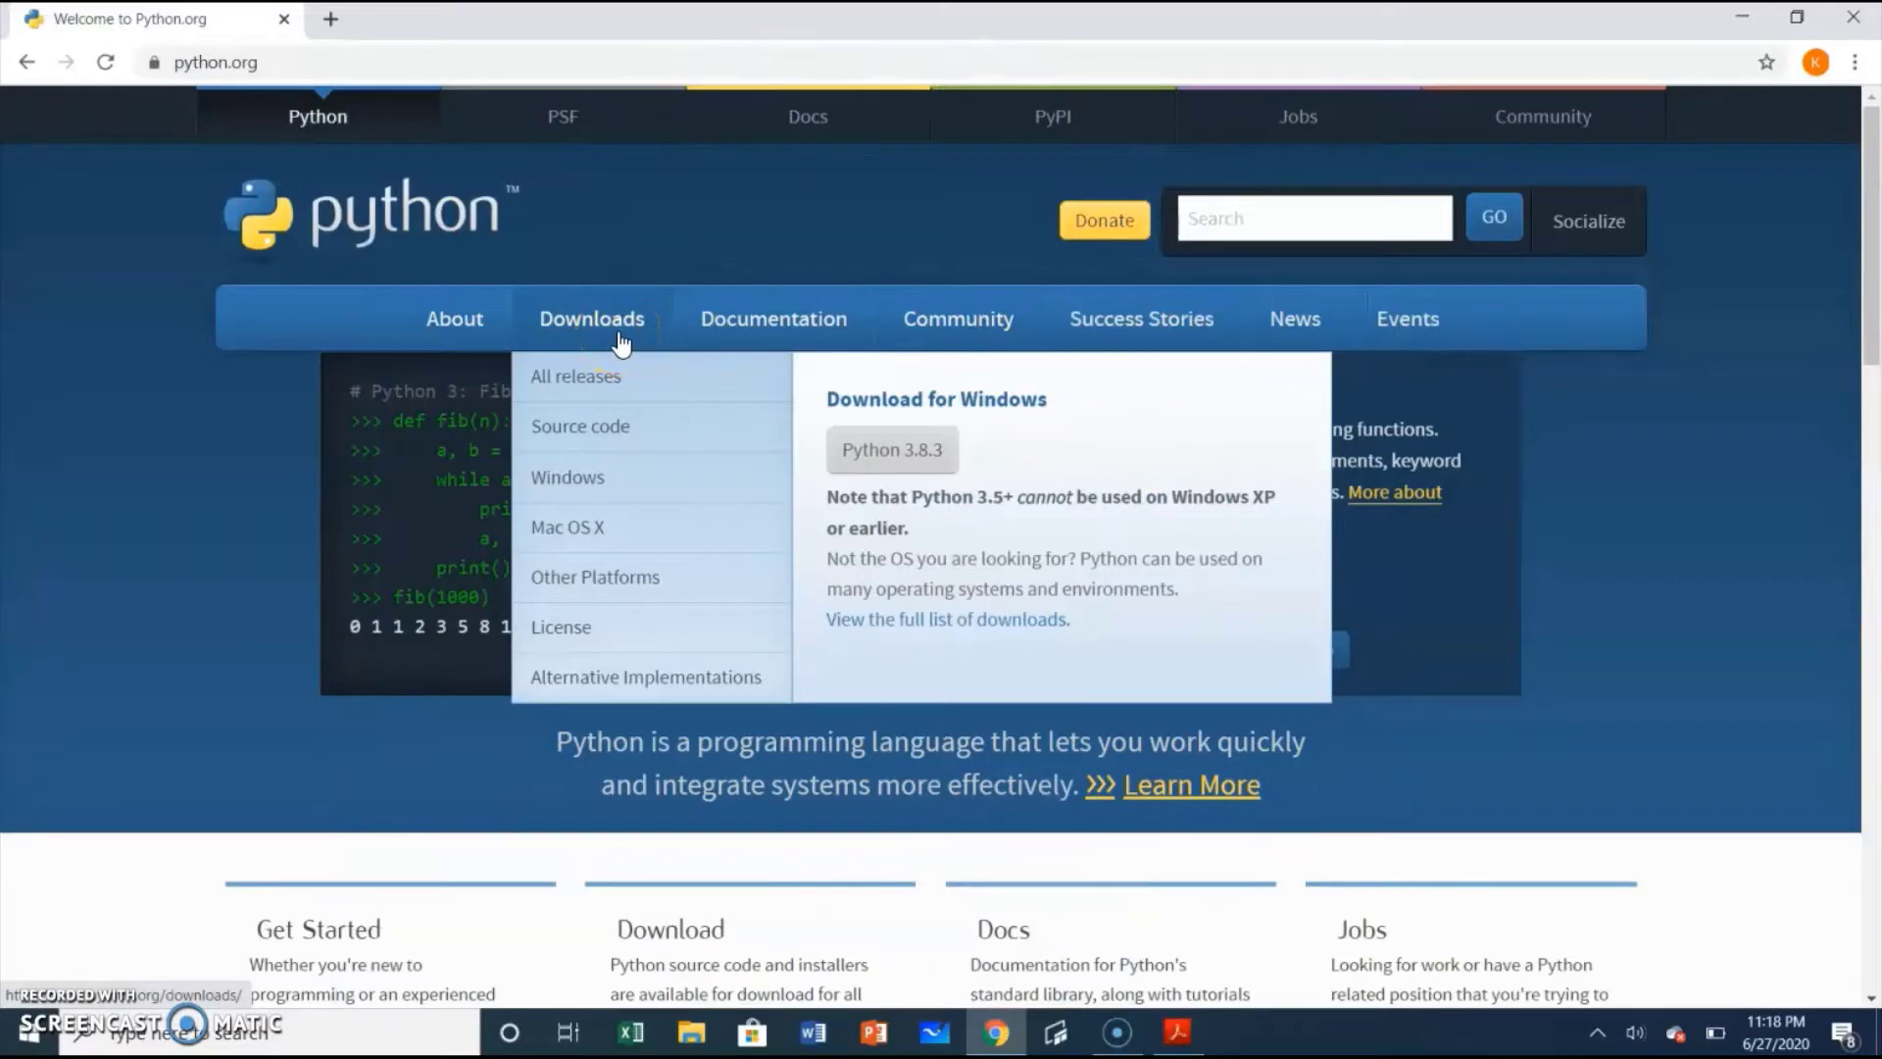
- Navigate python.org's Downloads menu to the Python Releases for Mac OS X page
left_click(609, 324)
left_click(712, 378)
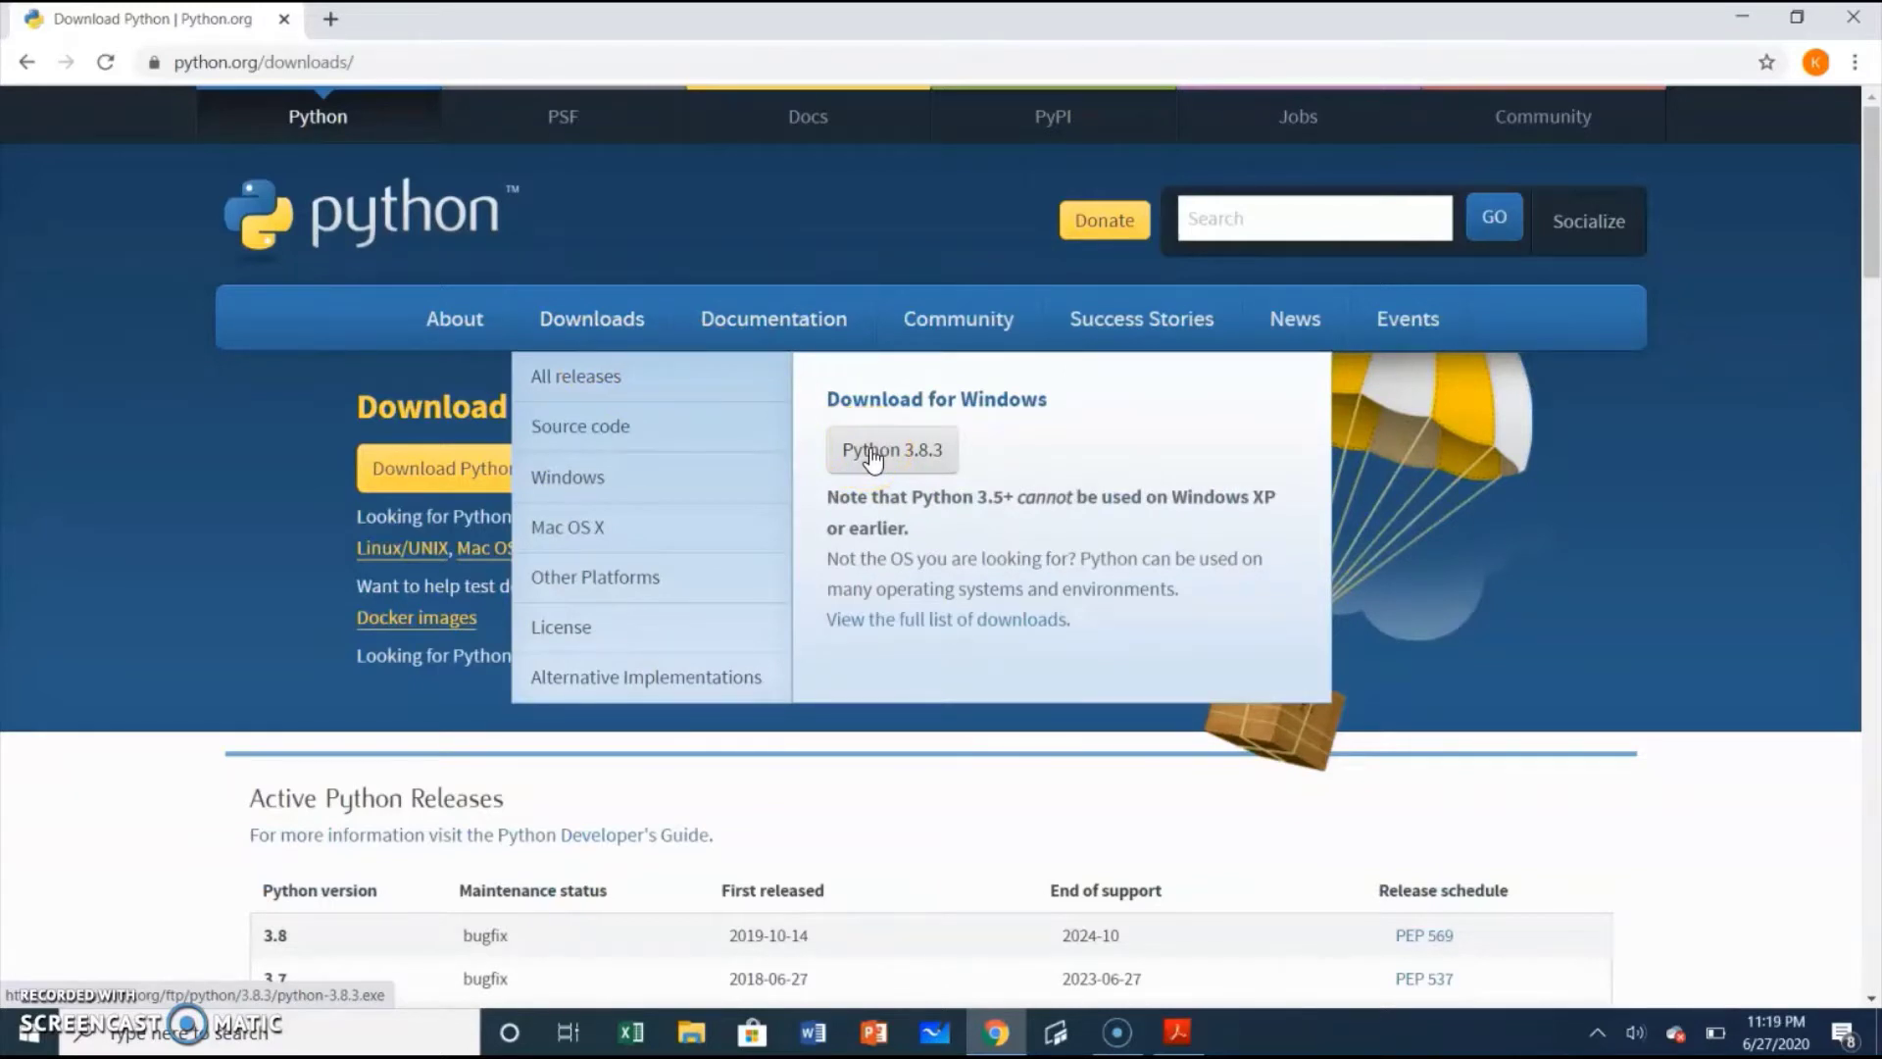
left_click(873, 459)
left_click(703, 501)
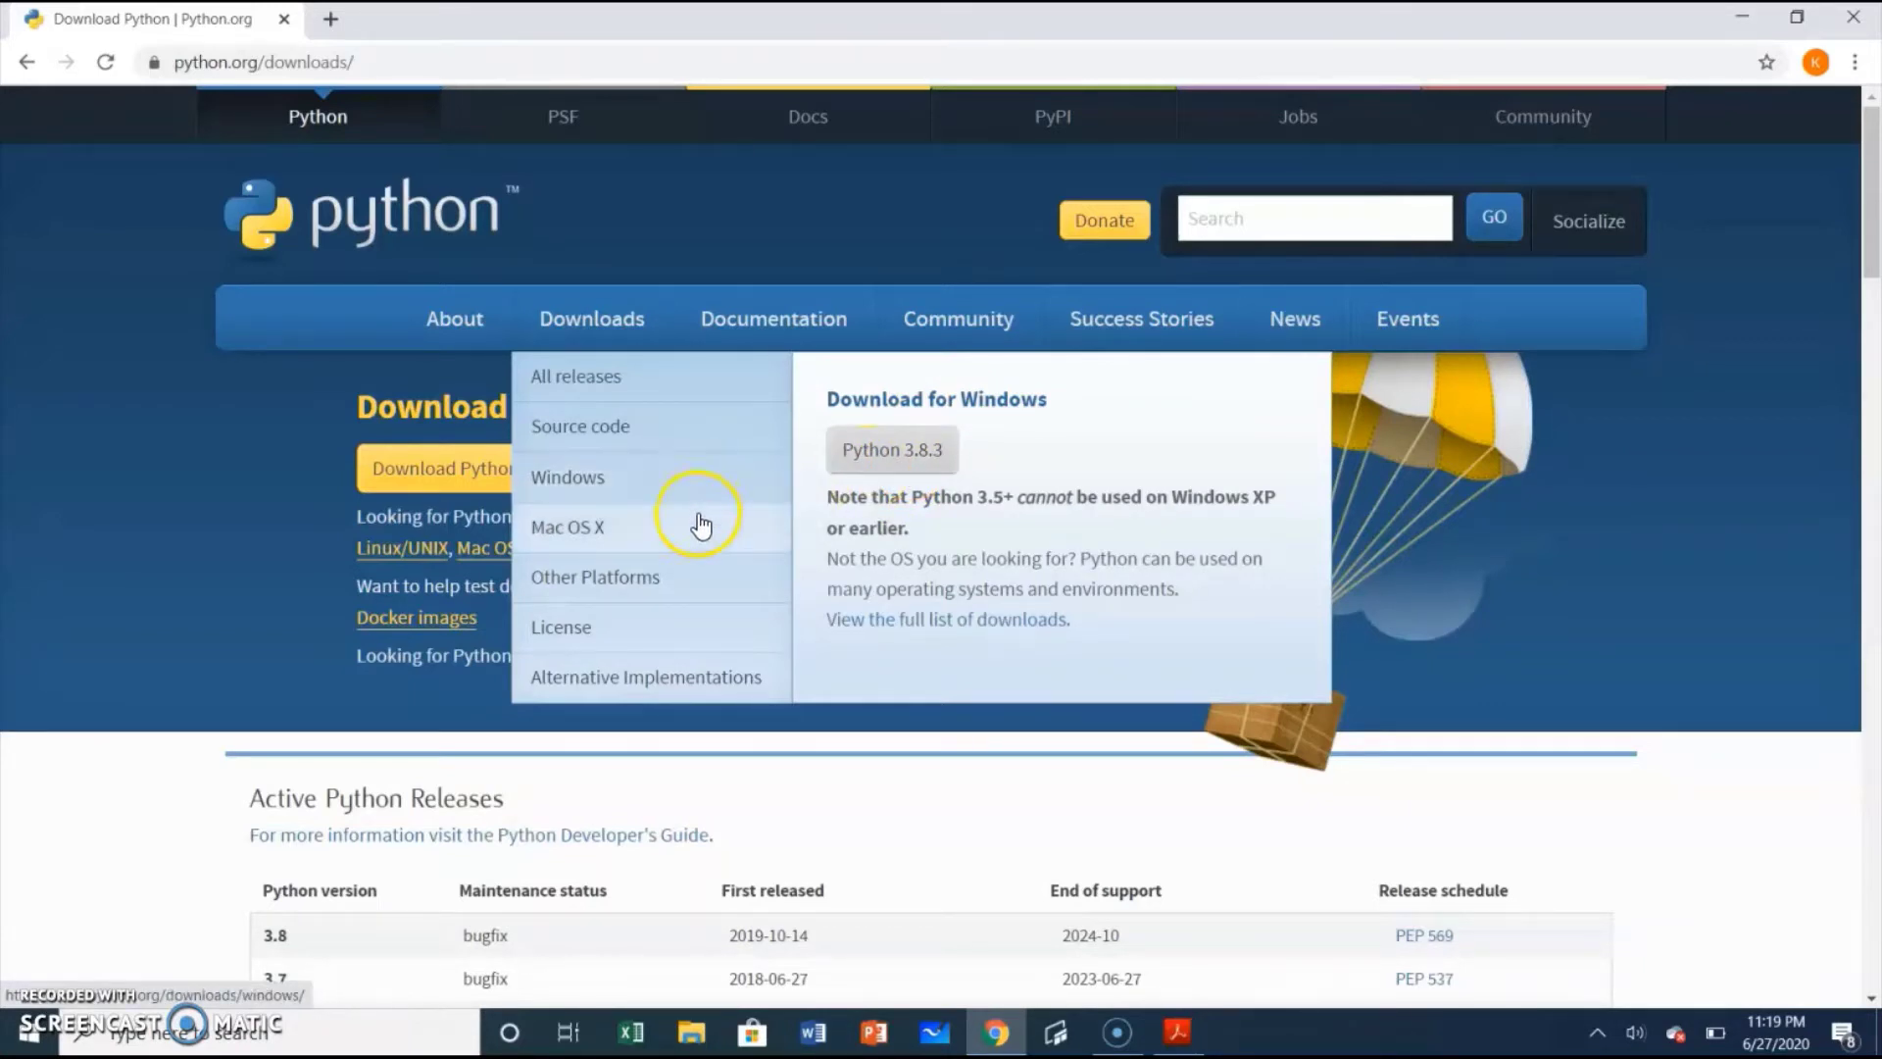
left_click(694, 544)
left_click(697, 497)
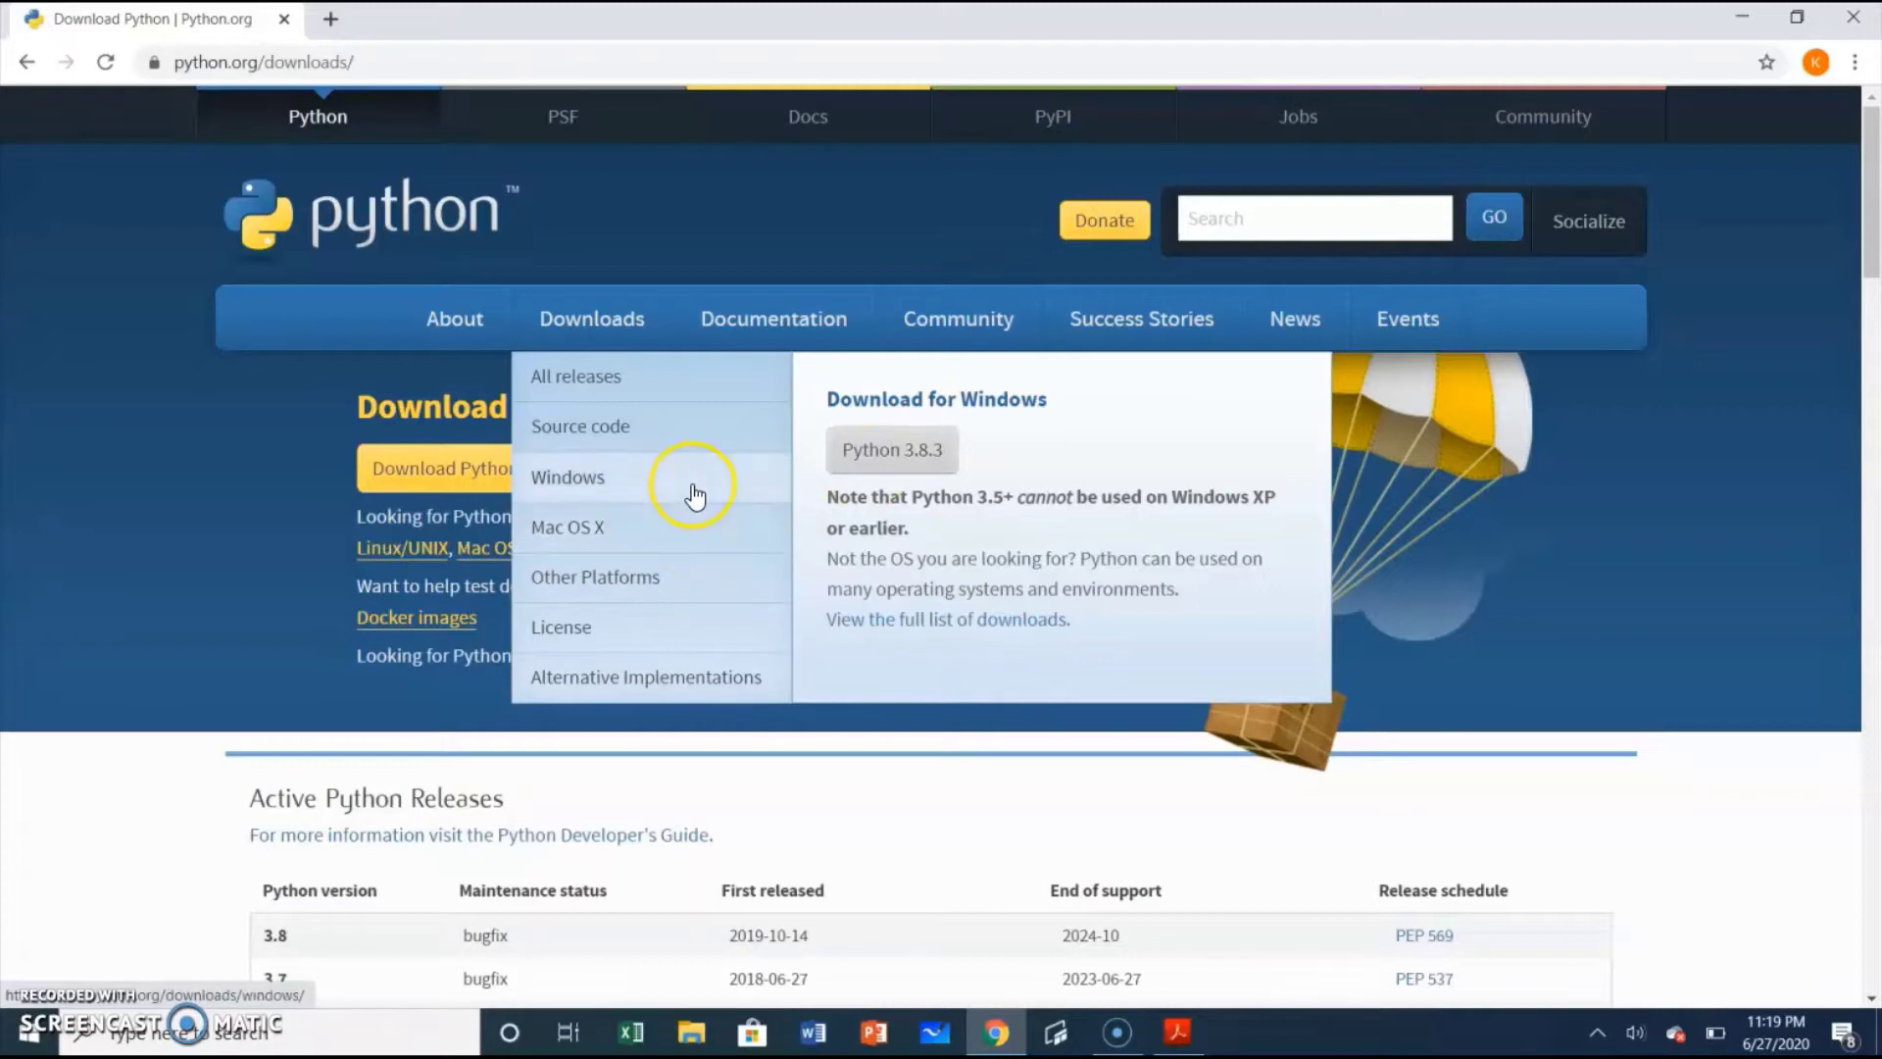
left_click(697, 545)
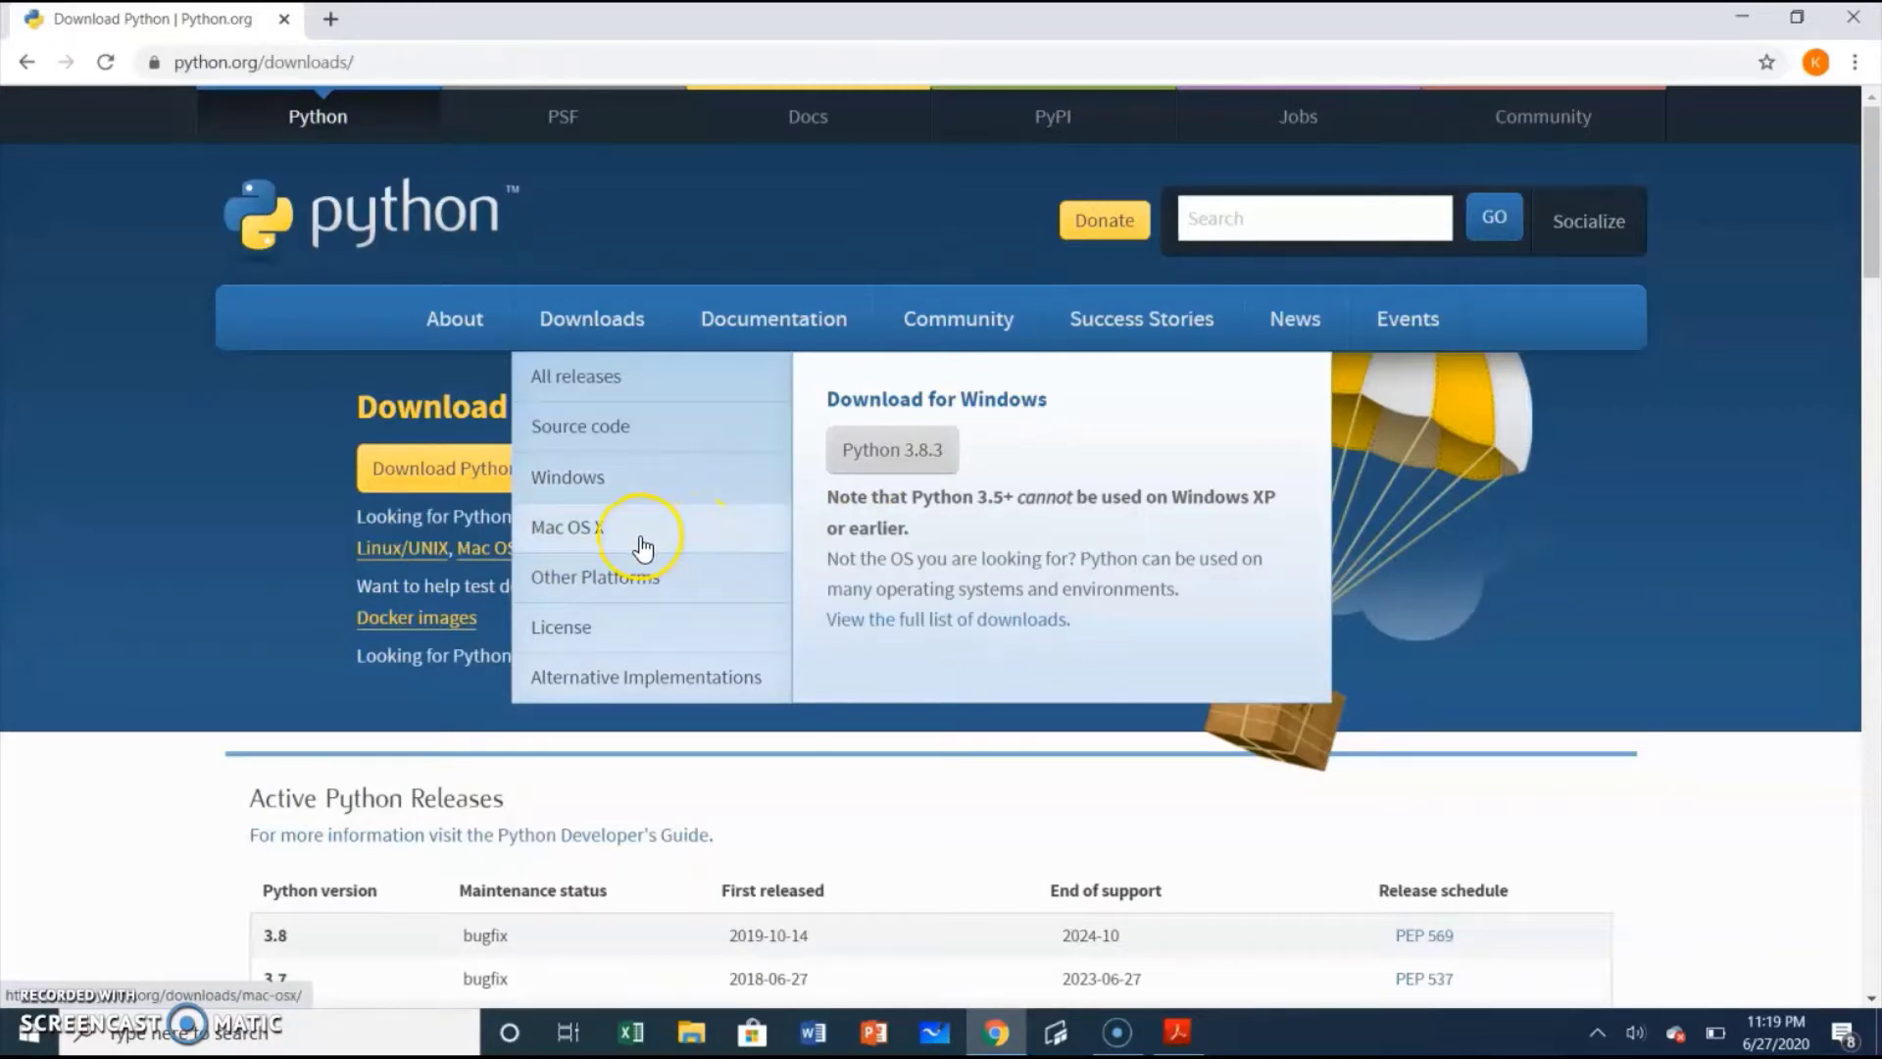
left_click(642, 547)
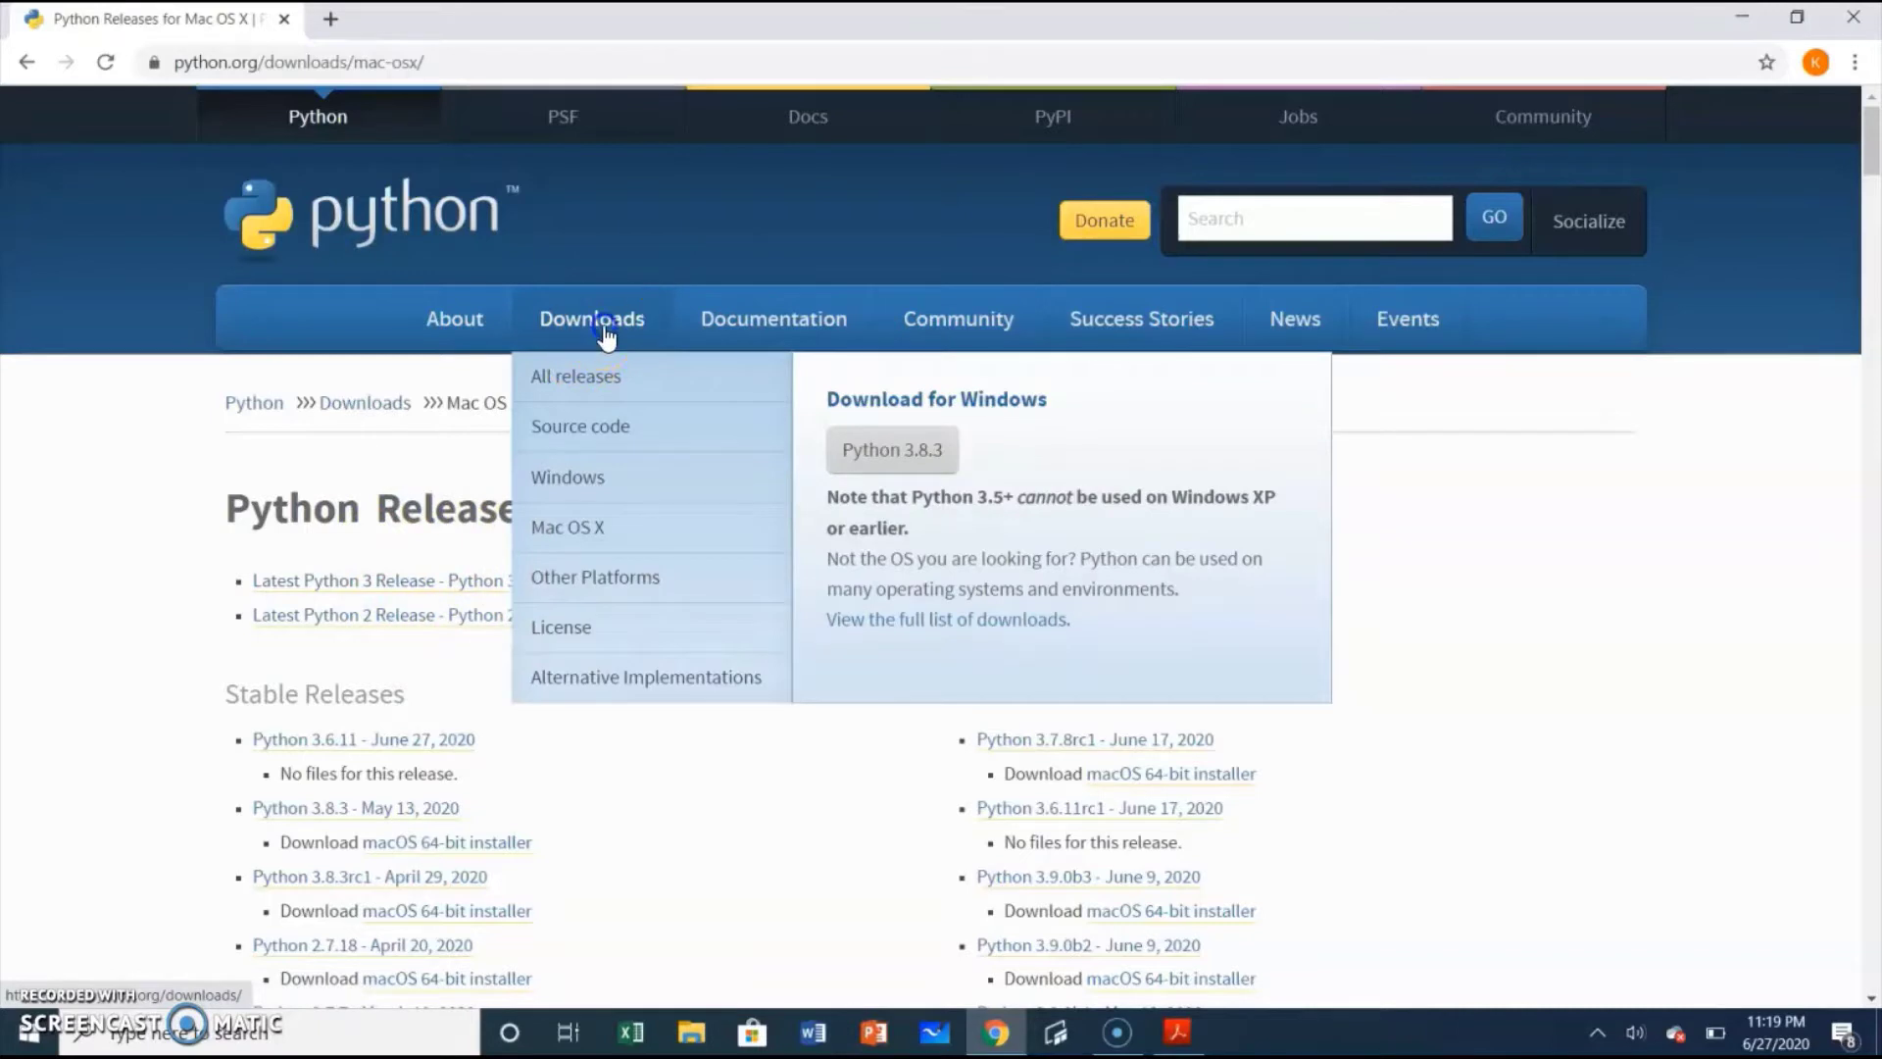
- Download python-3.8.3.exe from python.org's downloads page and open it from the download bar
left_click(602, 331)
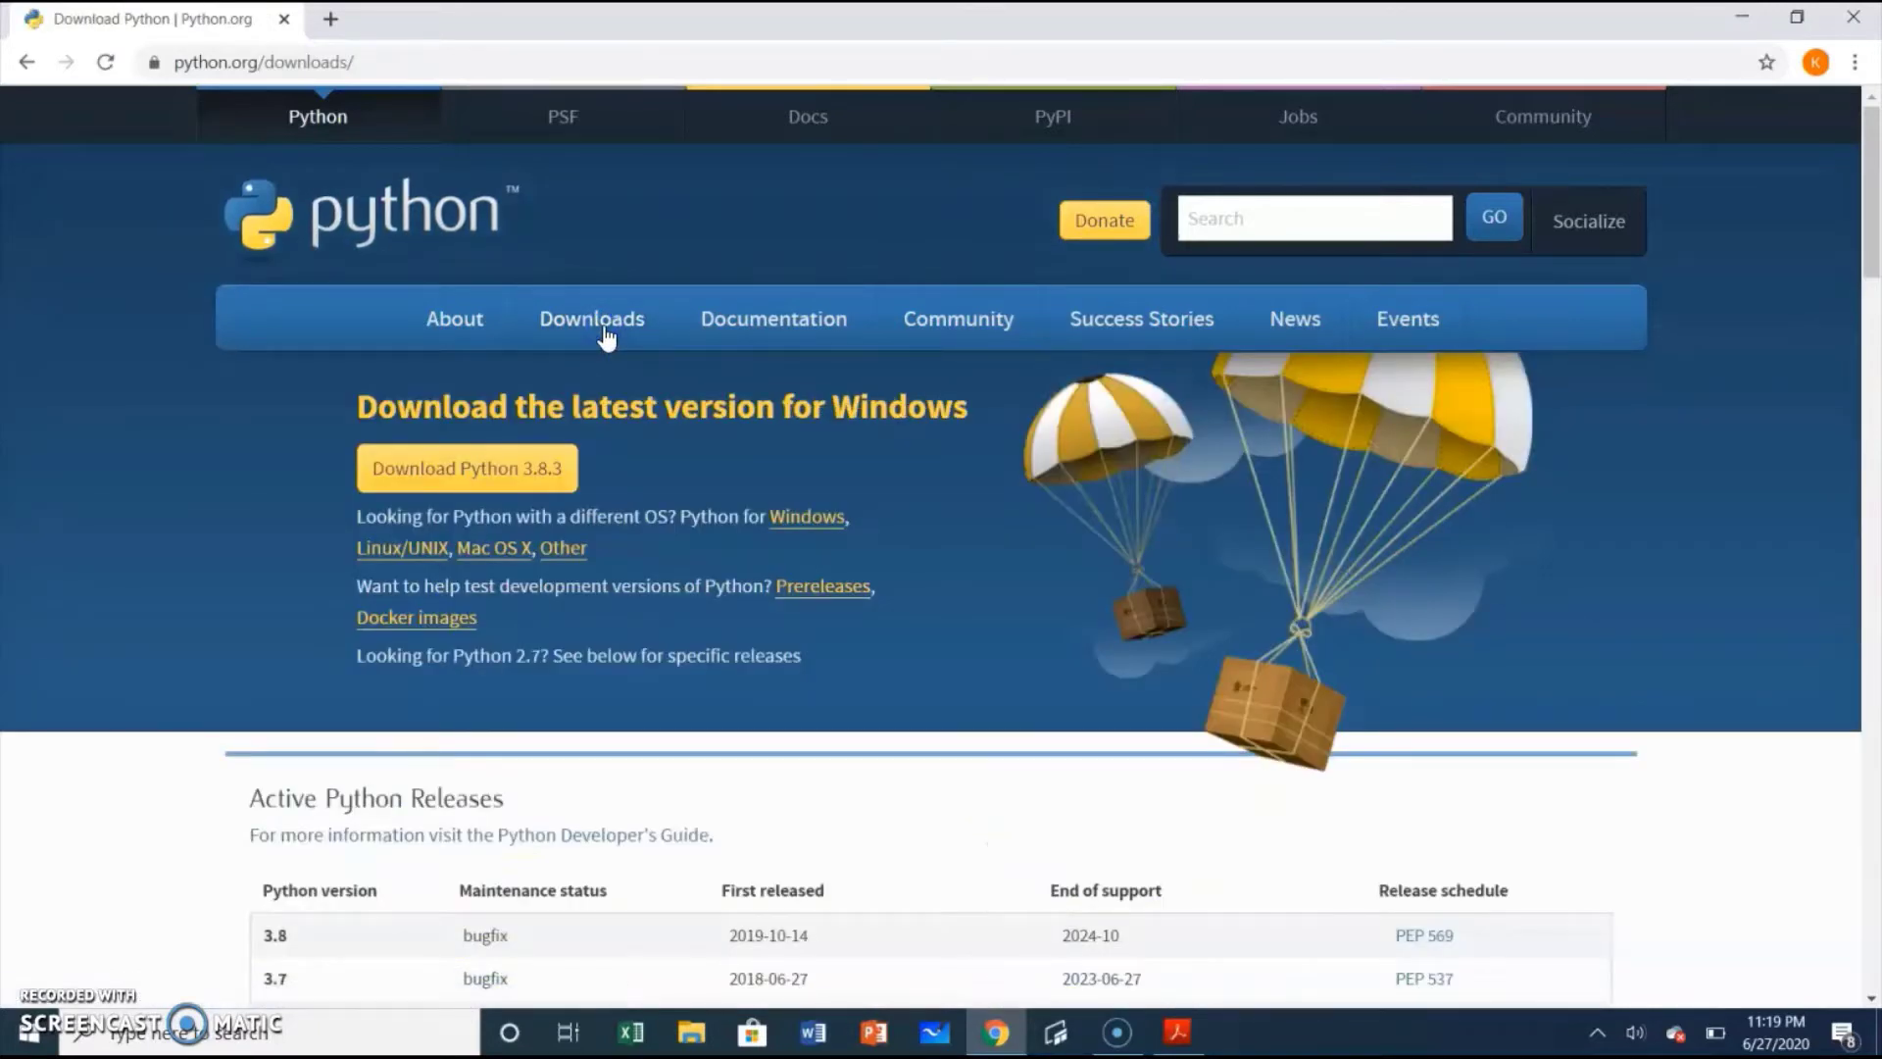
left_click(463, 484)
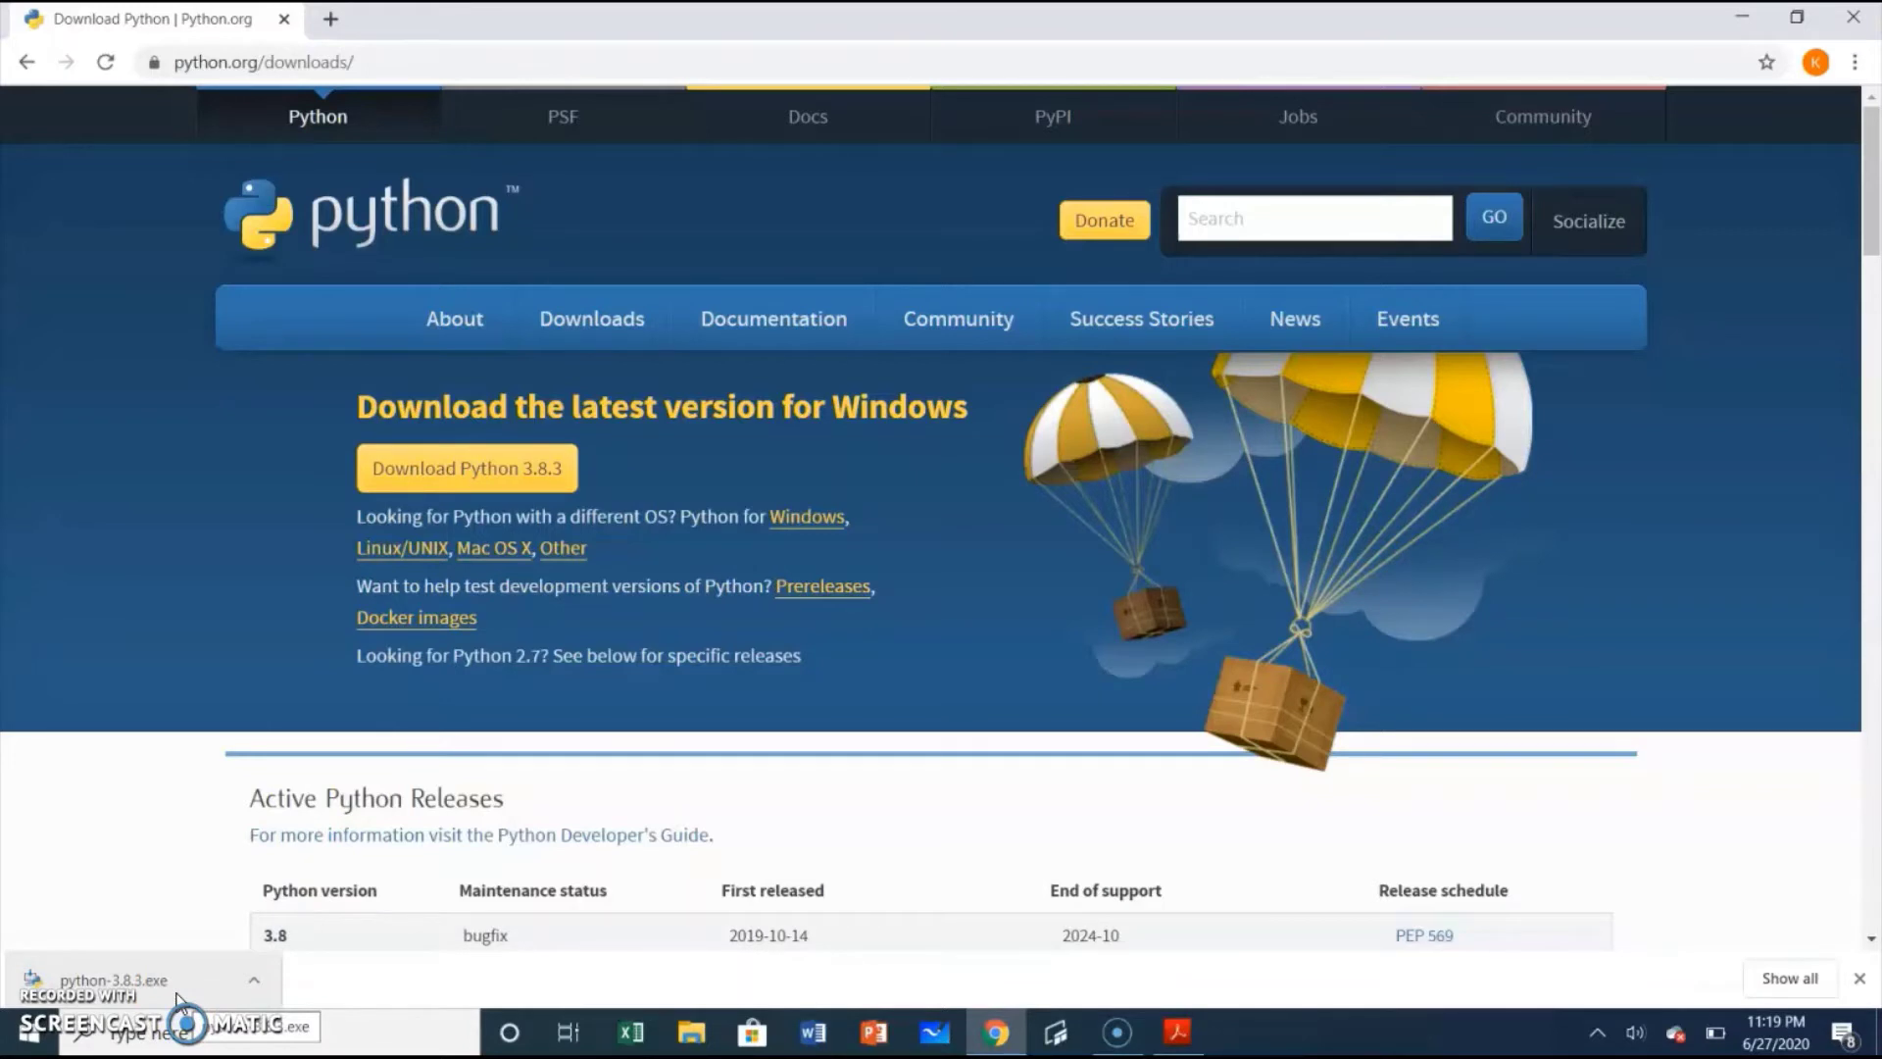
left_click(185, 984)
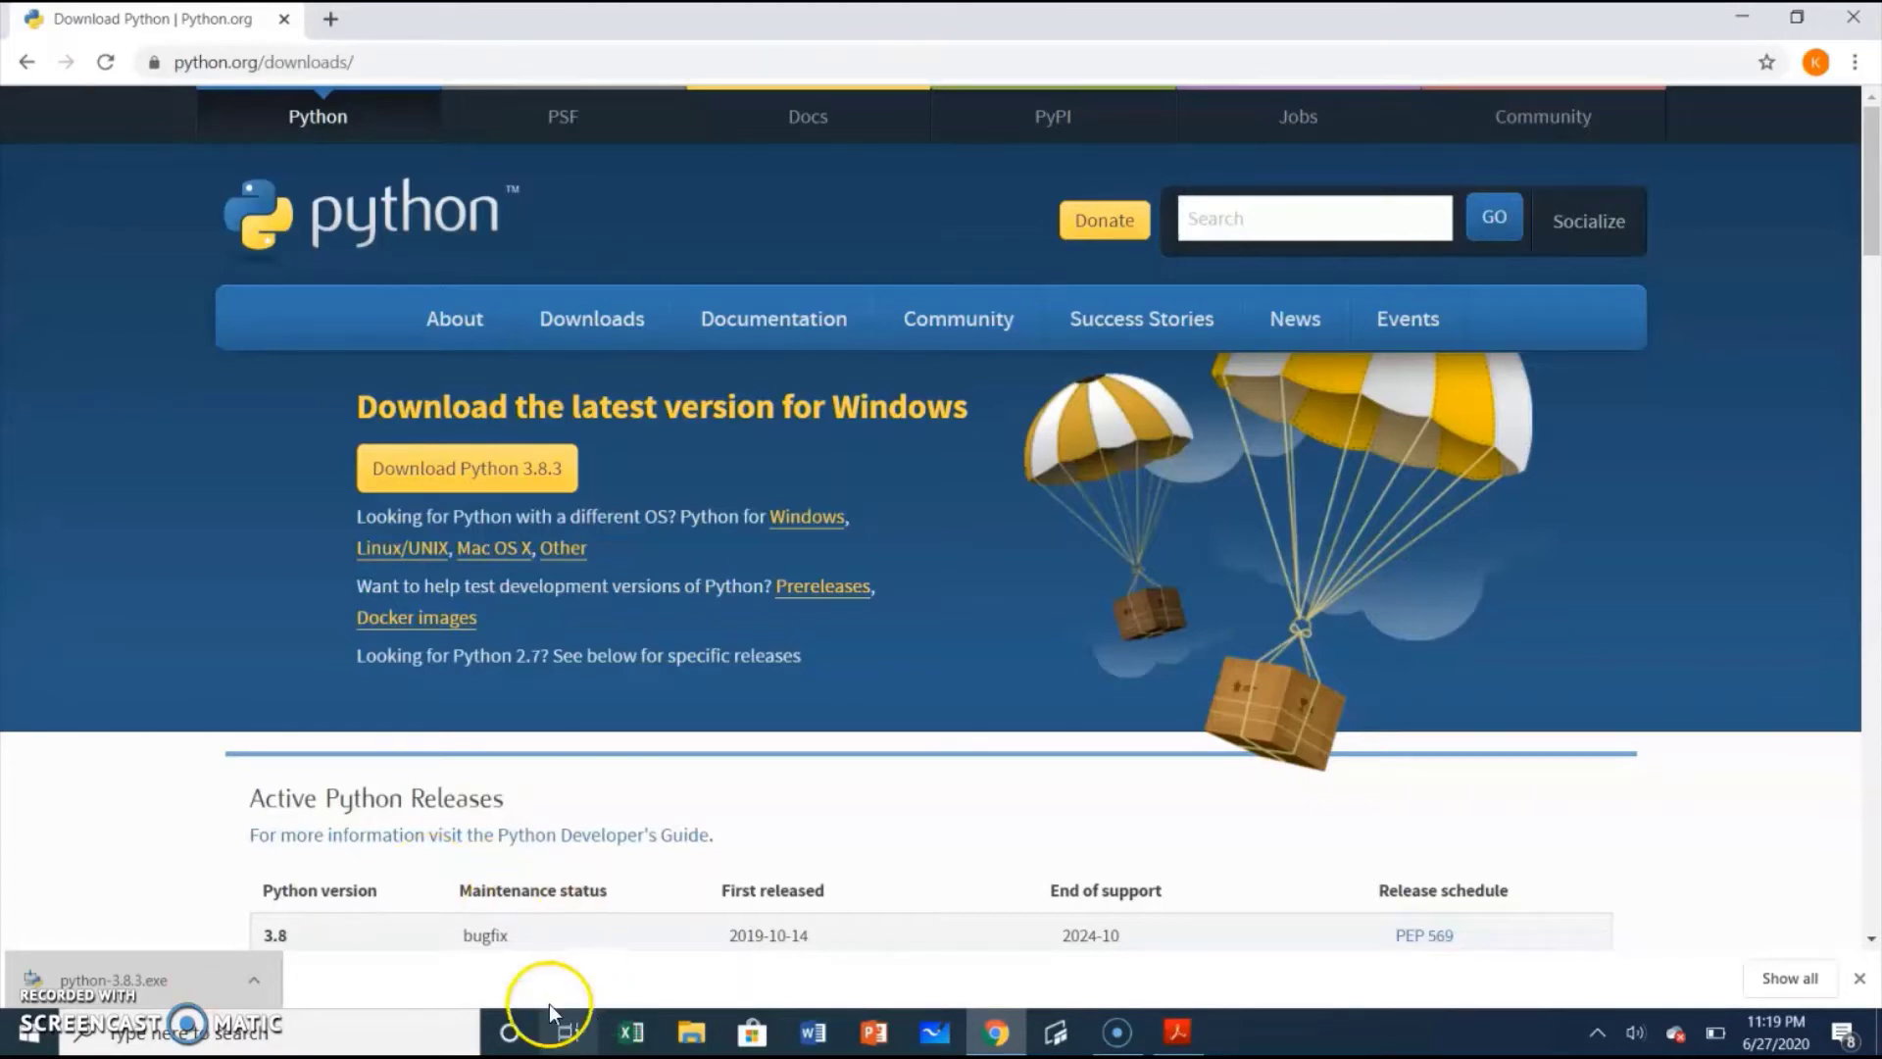
- Launch the python-3.8.3 installer from the Downloads folder in File Explorer
left_click(690, 1037)
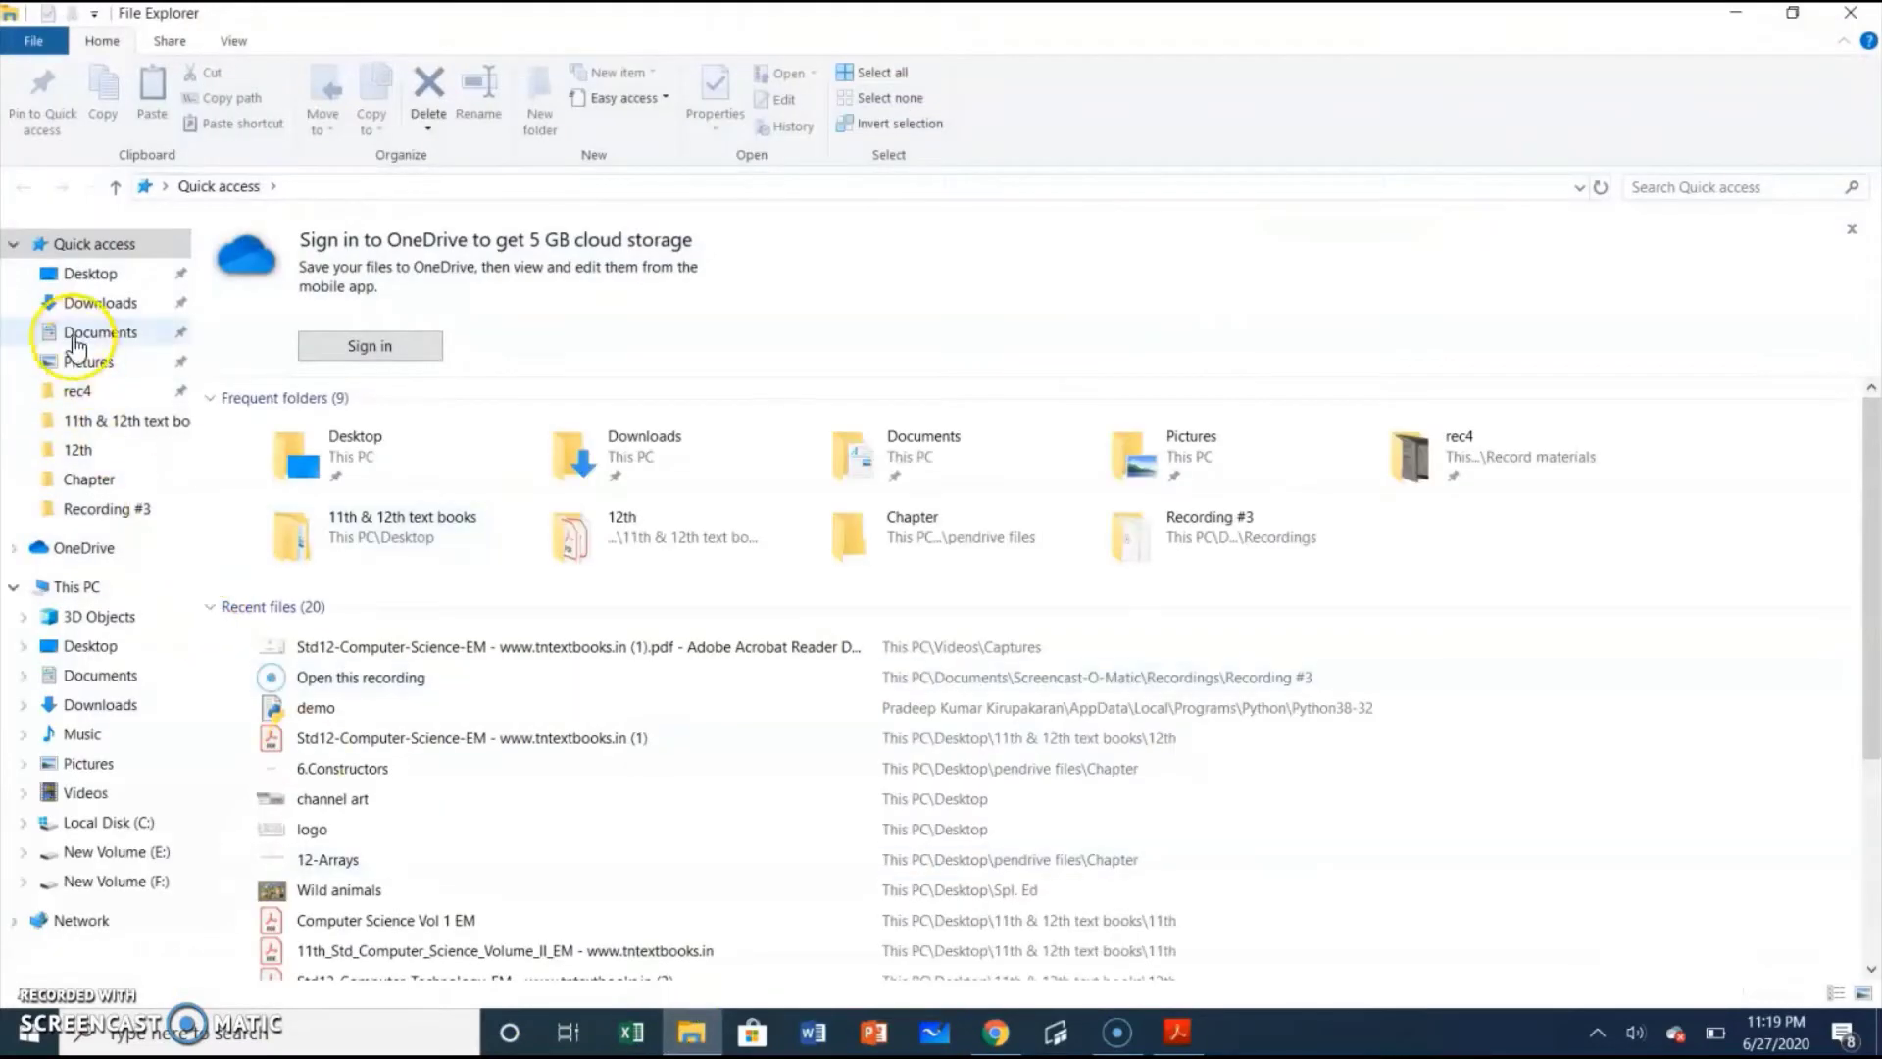
left_click(88, 307)
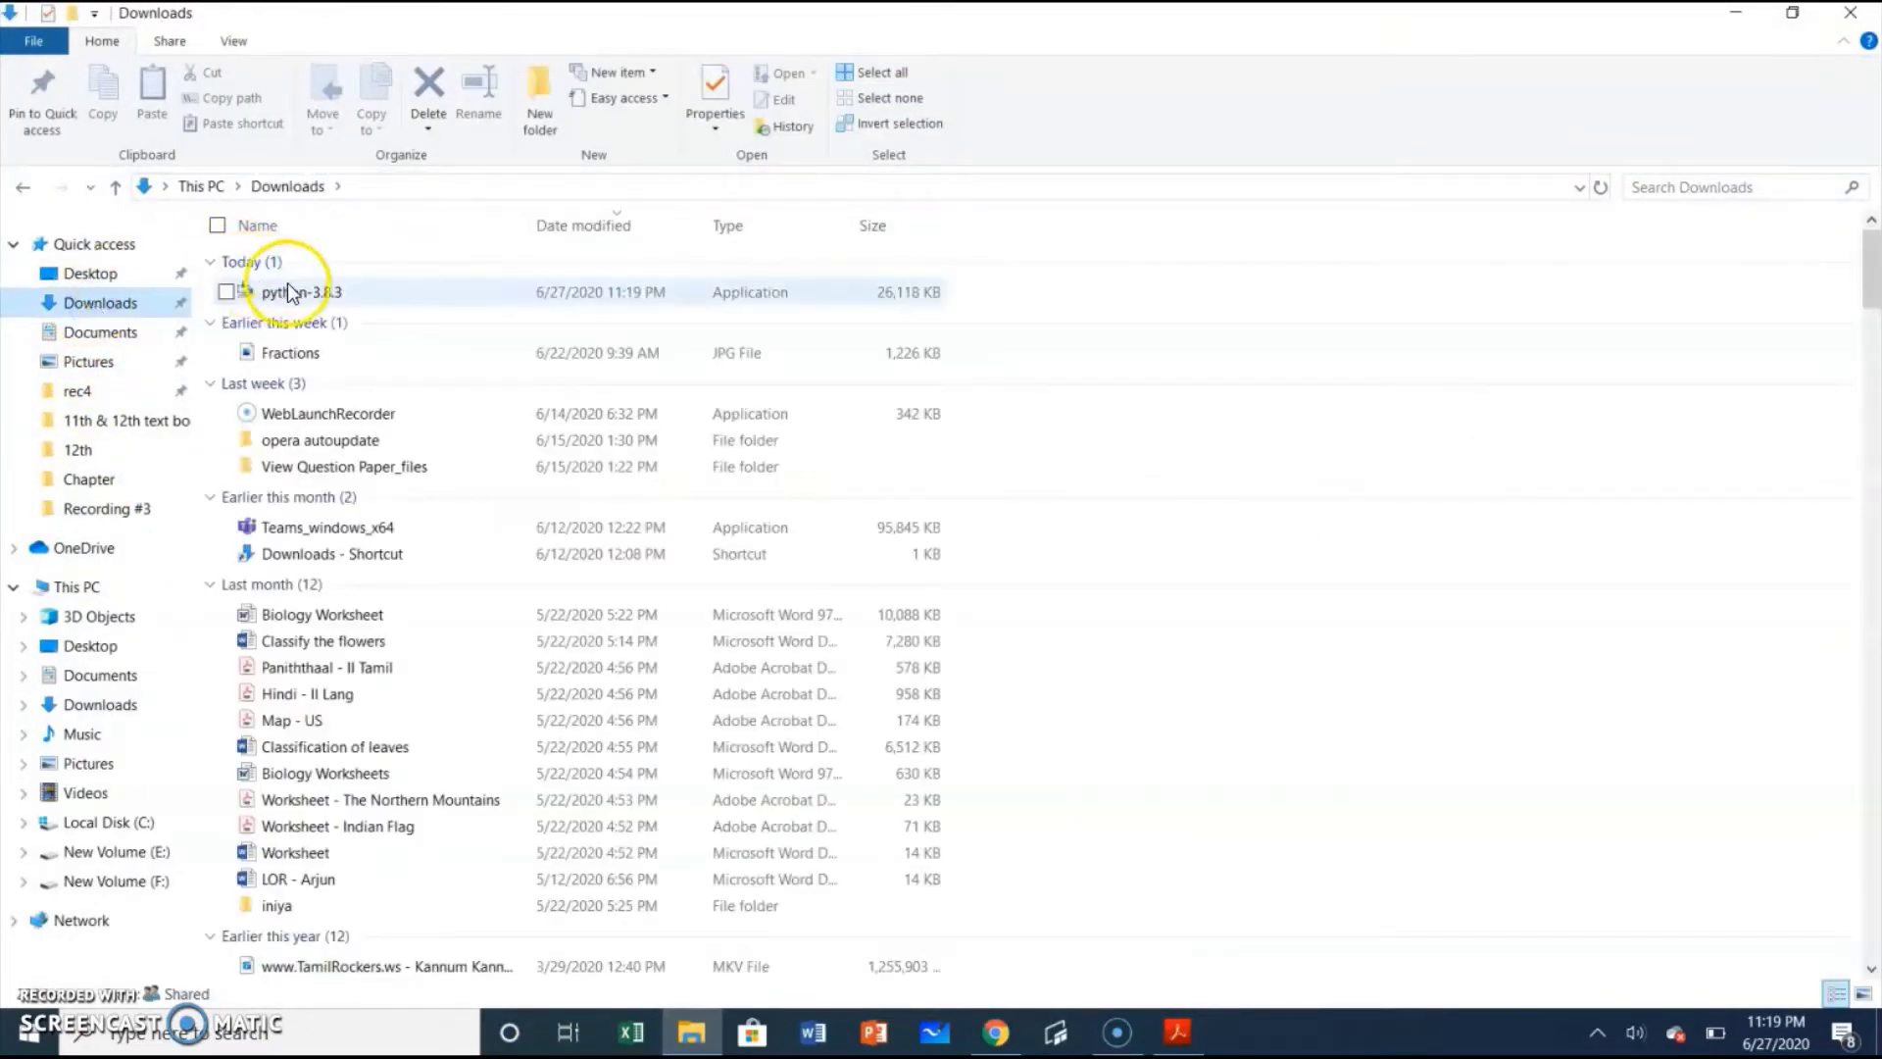
mouse_move(301, 292)
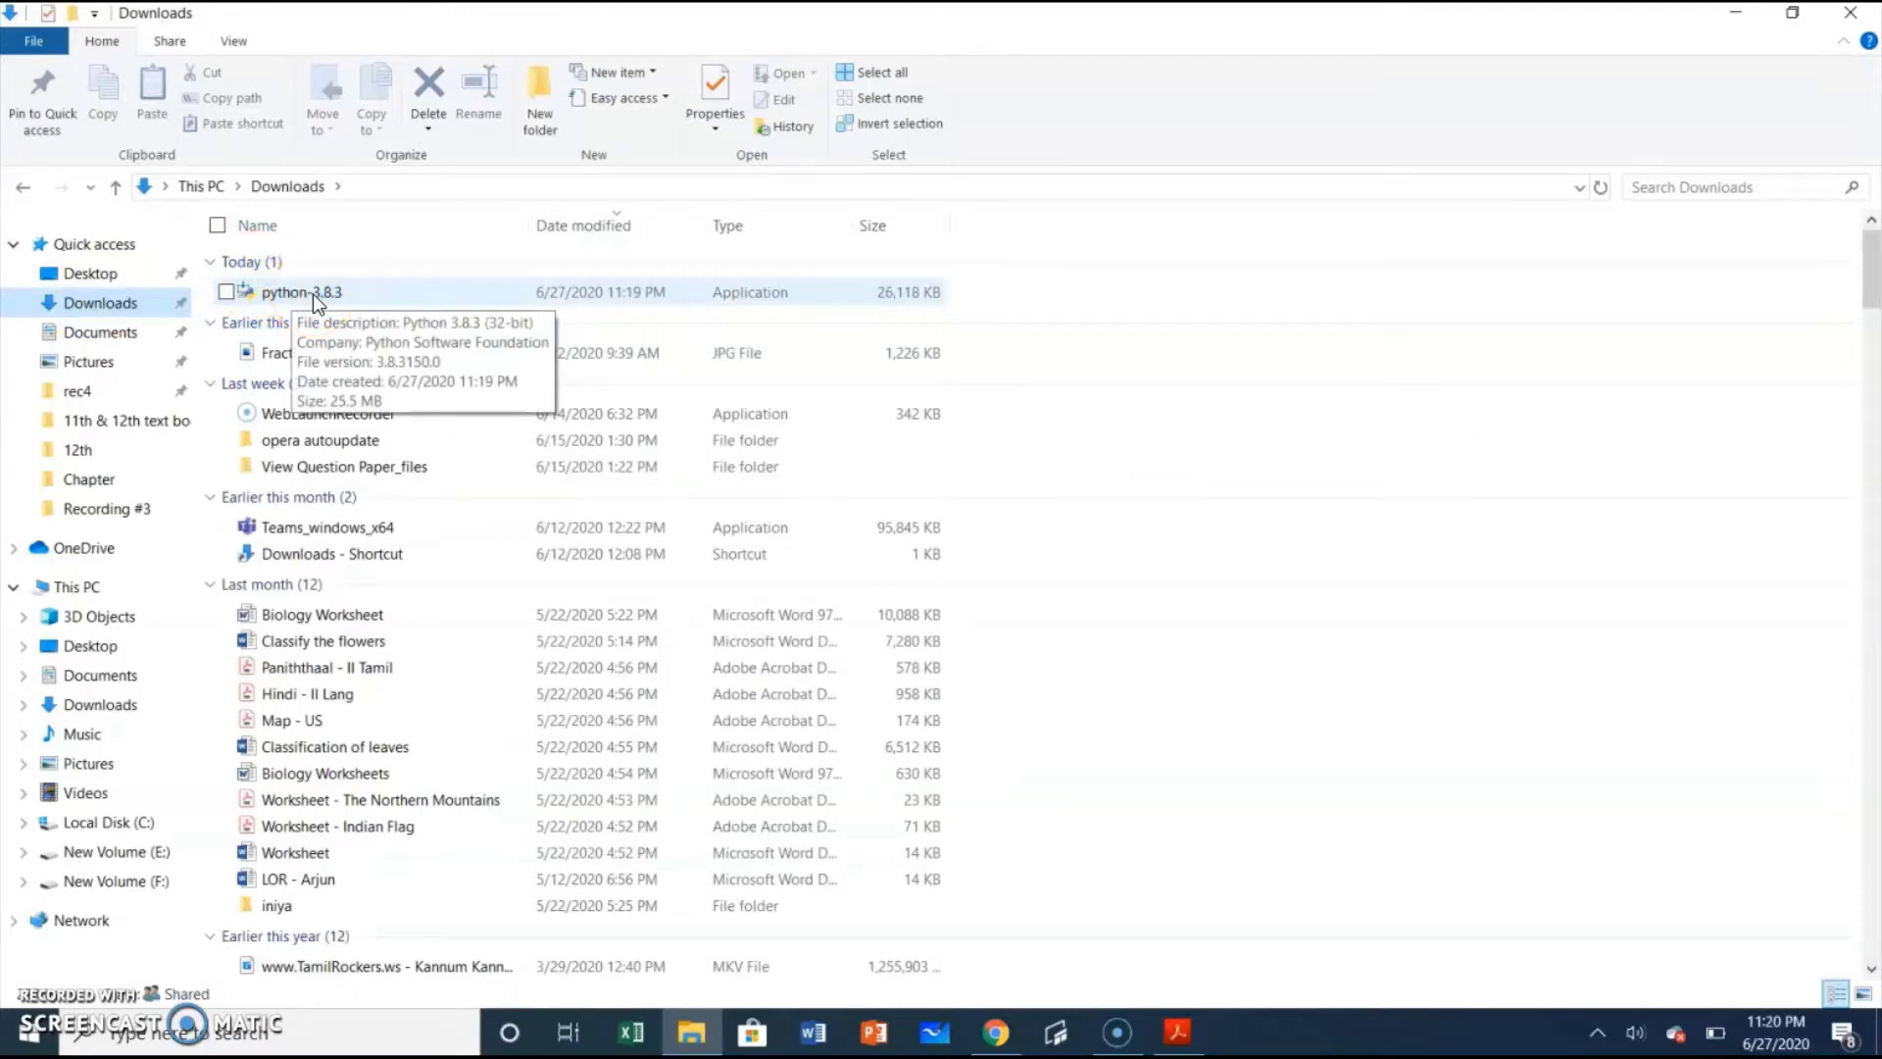
left_click(313, 293)
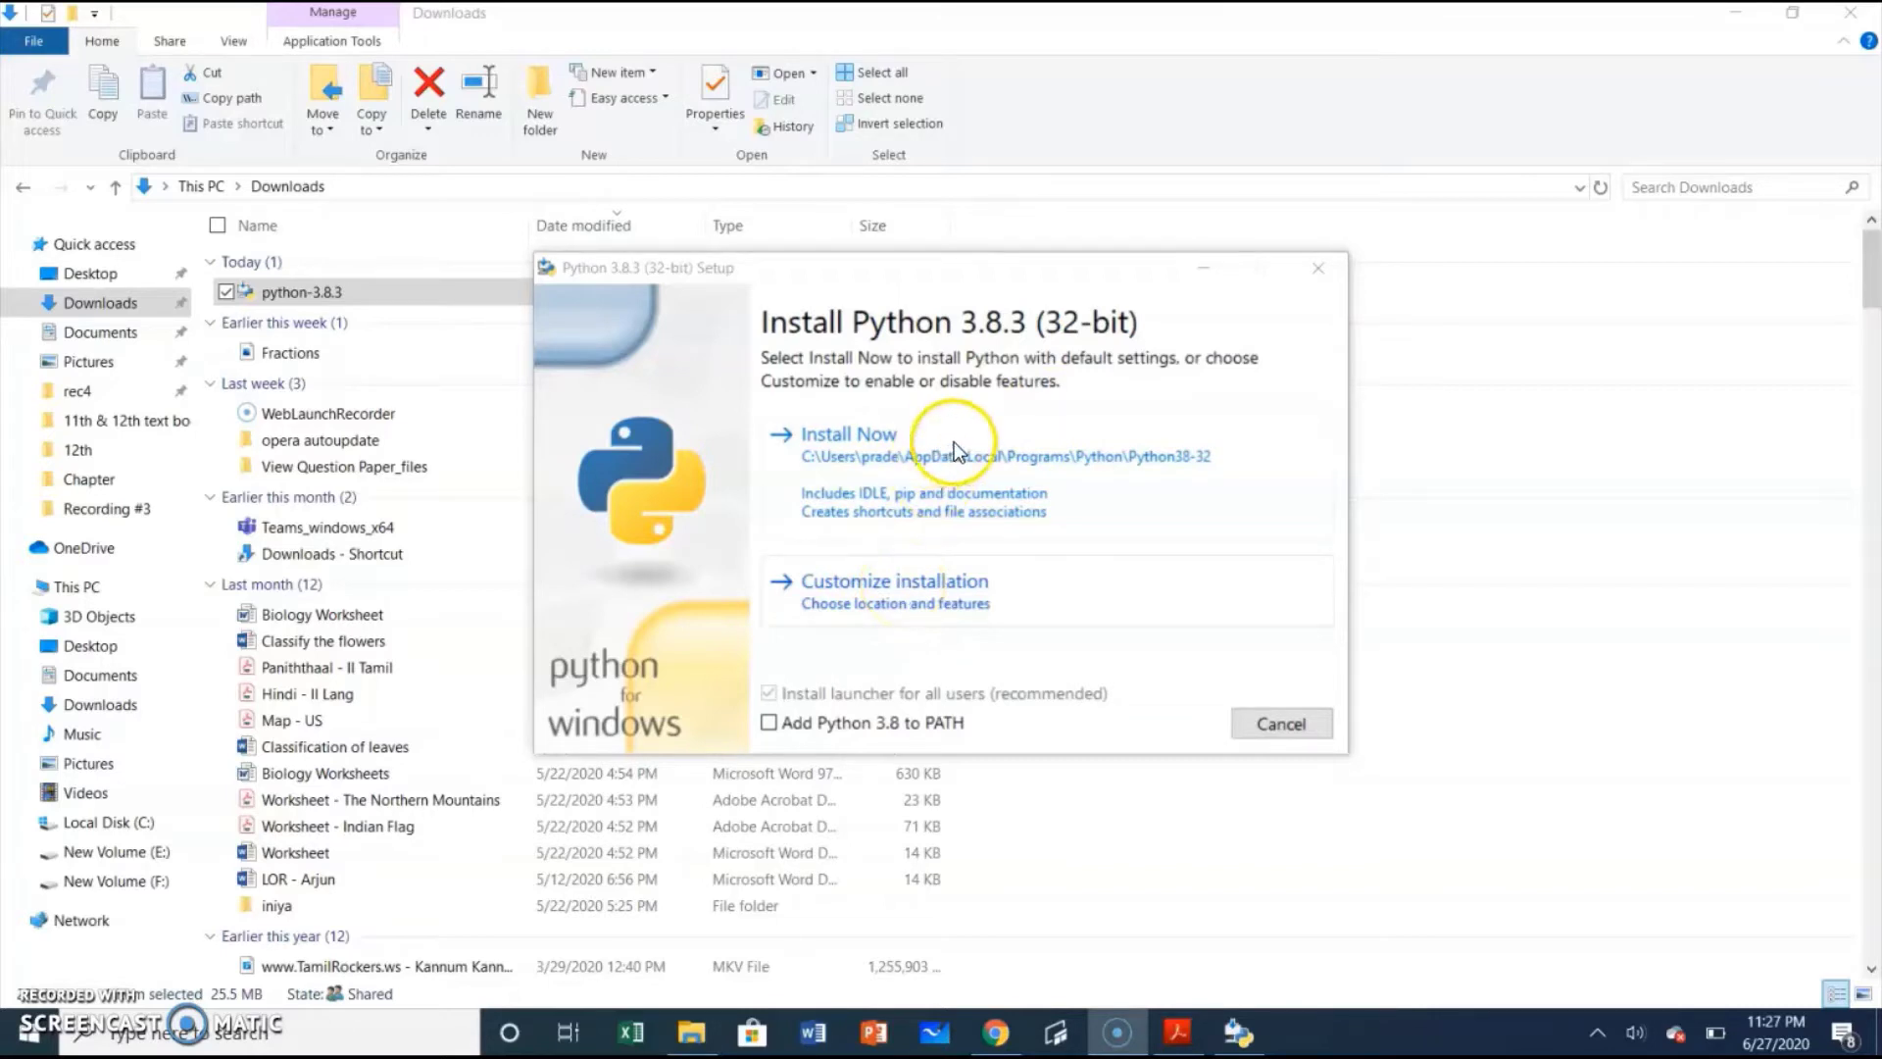
- Choose a custom install with all optional features and shorten the path to C:\Python\Python38-32
left_click(910, 590)
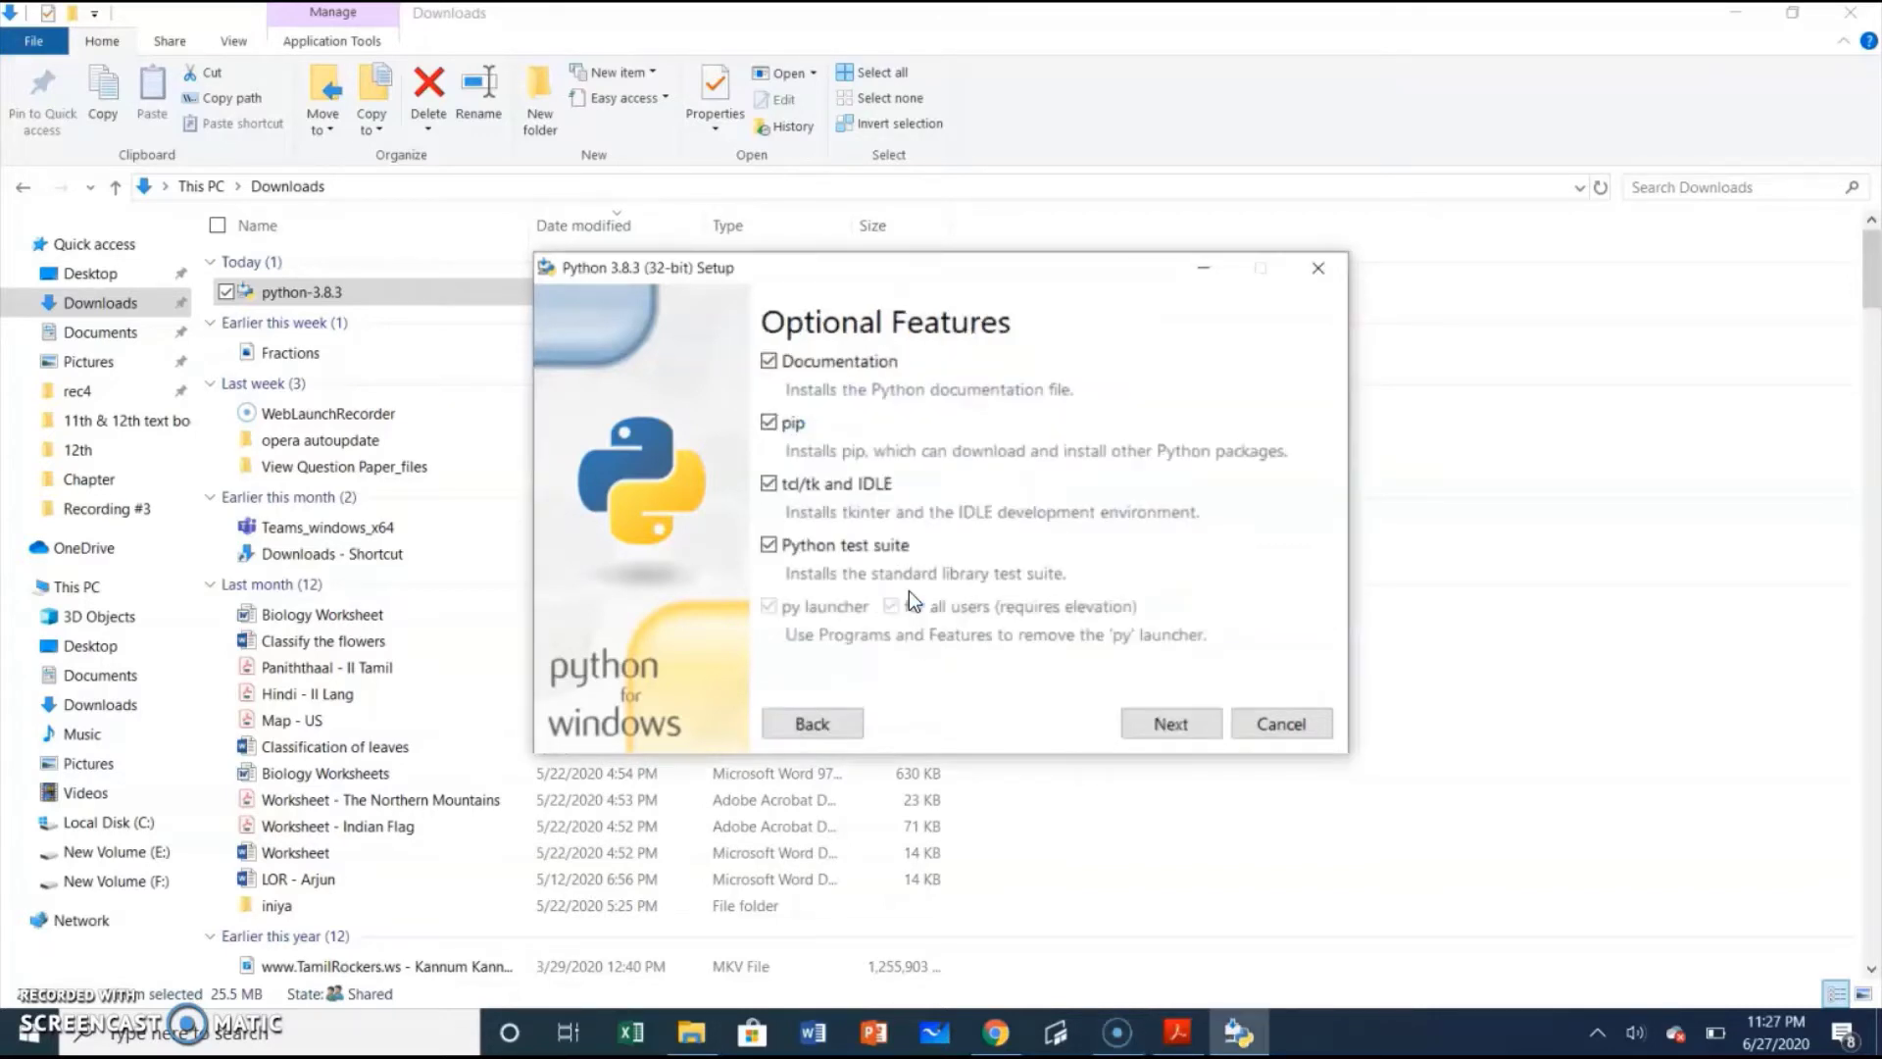
left_click(1155, 724)
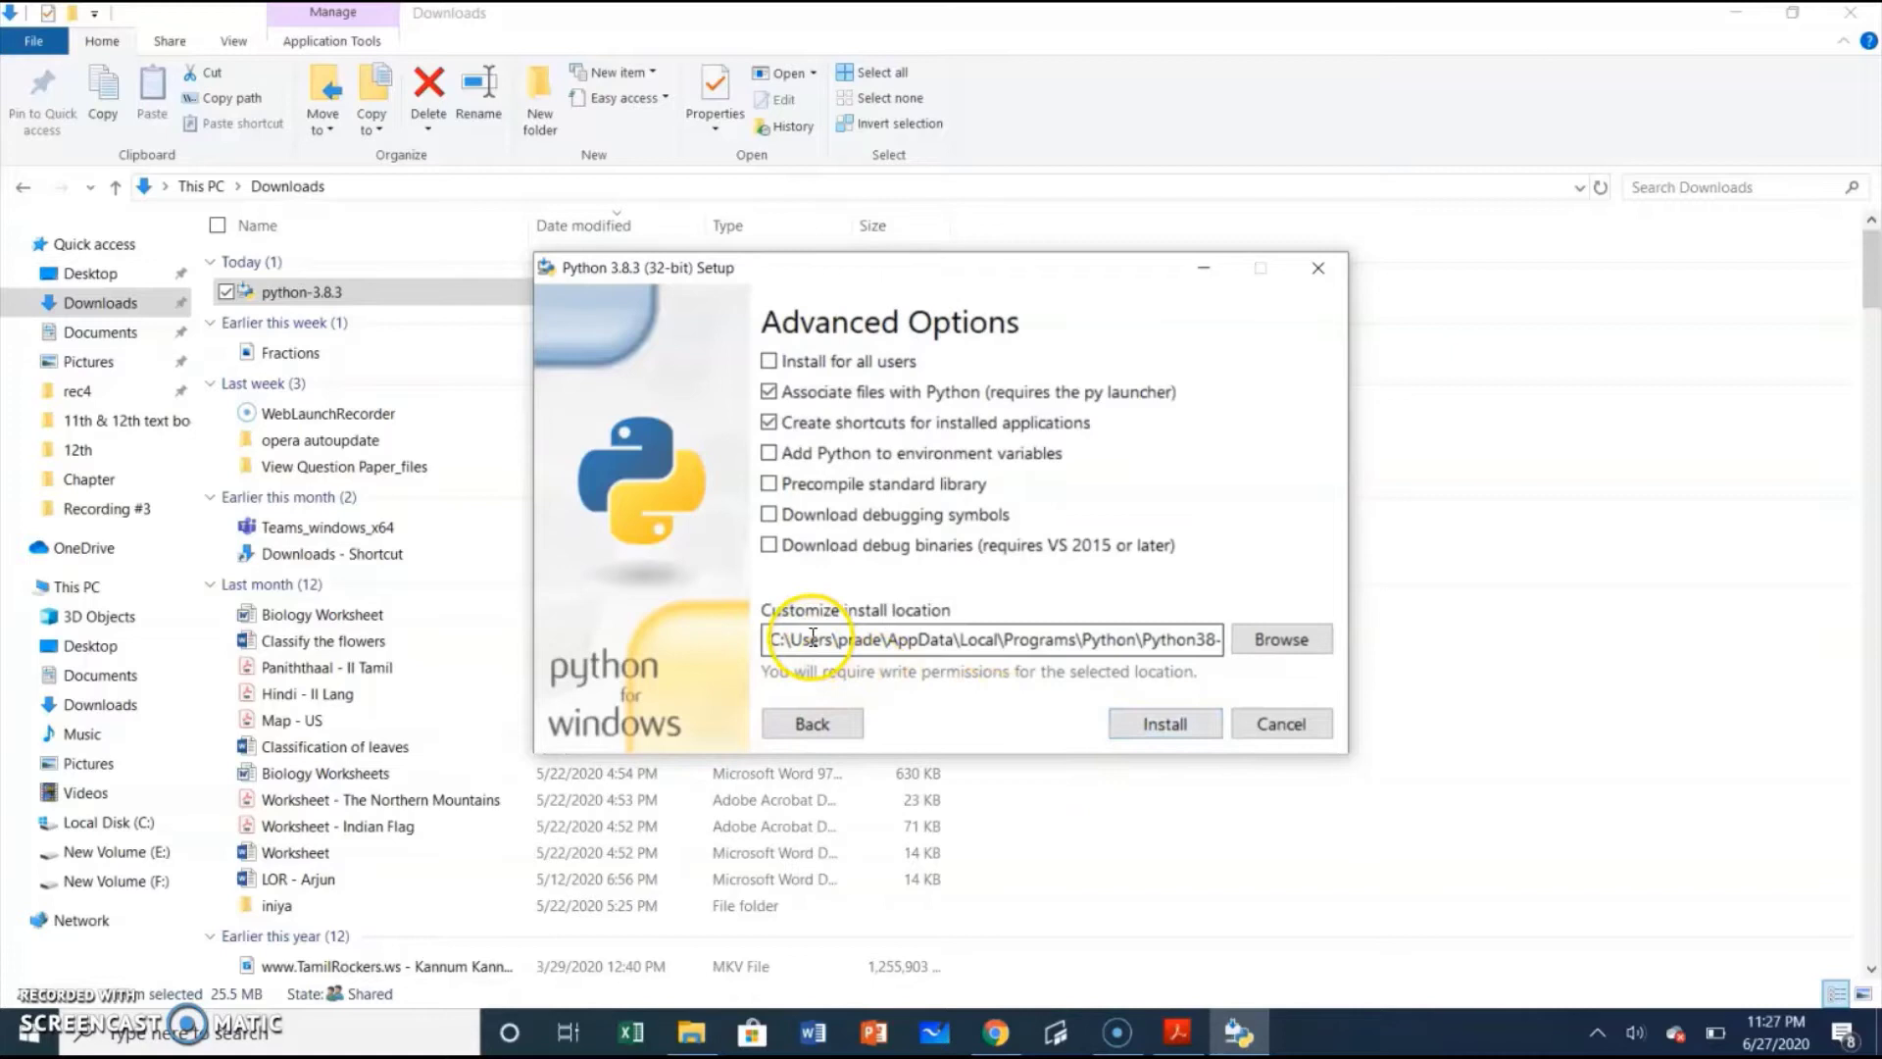
left_click(1081, 644)
key("BackSpace")
key("BackSpace")
key("BackSpace")
key("BackSpace")
key("BackSpace")
key("BackSpace")
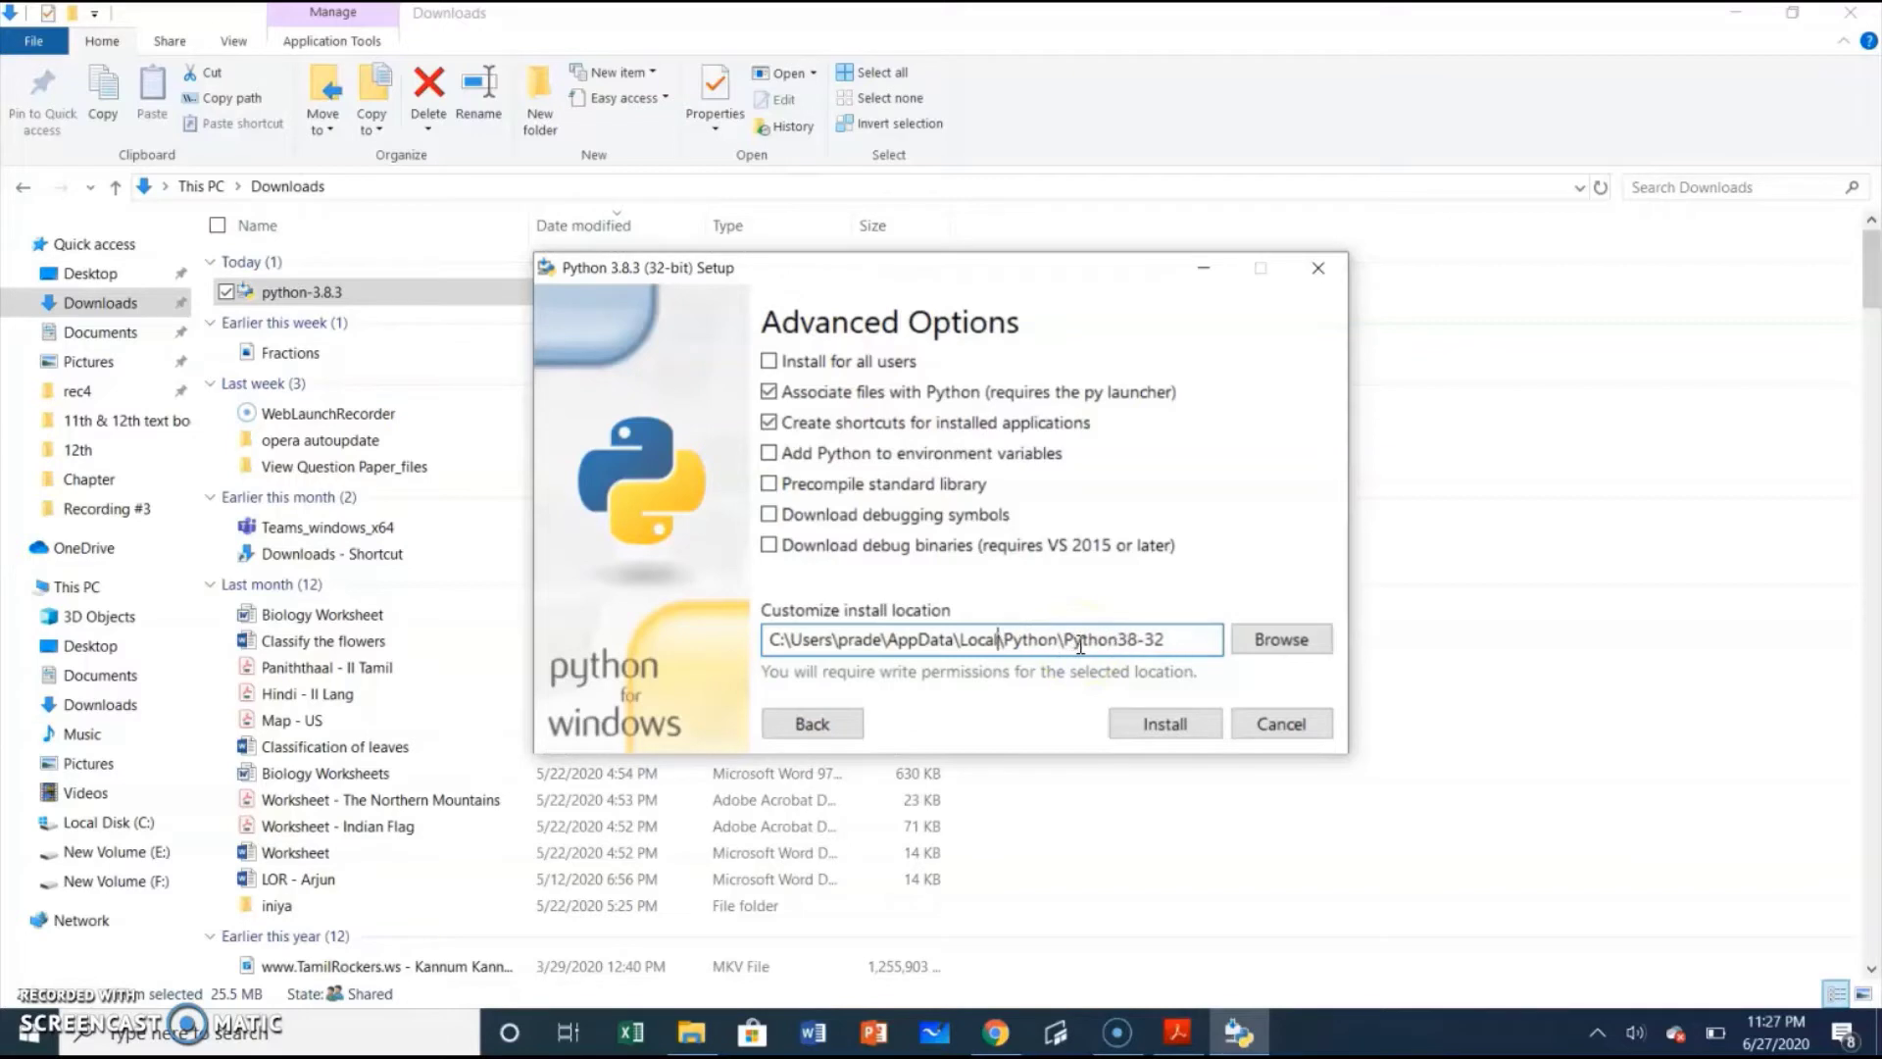
key("BackSpace")
key("BackSpace")
key("BackSpace")
key("BackSpace")
key("BackSpace")
key("BackSpace")
key("BackSpace")
key("BackSpace")
key("BackSpace")
key("BackSpace")
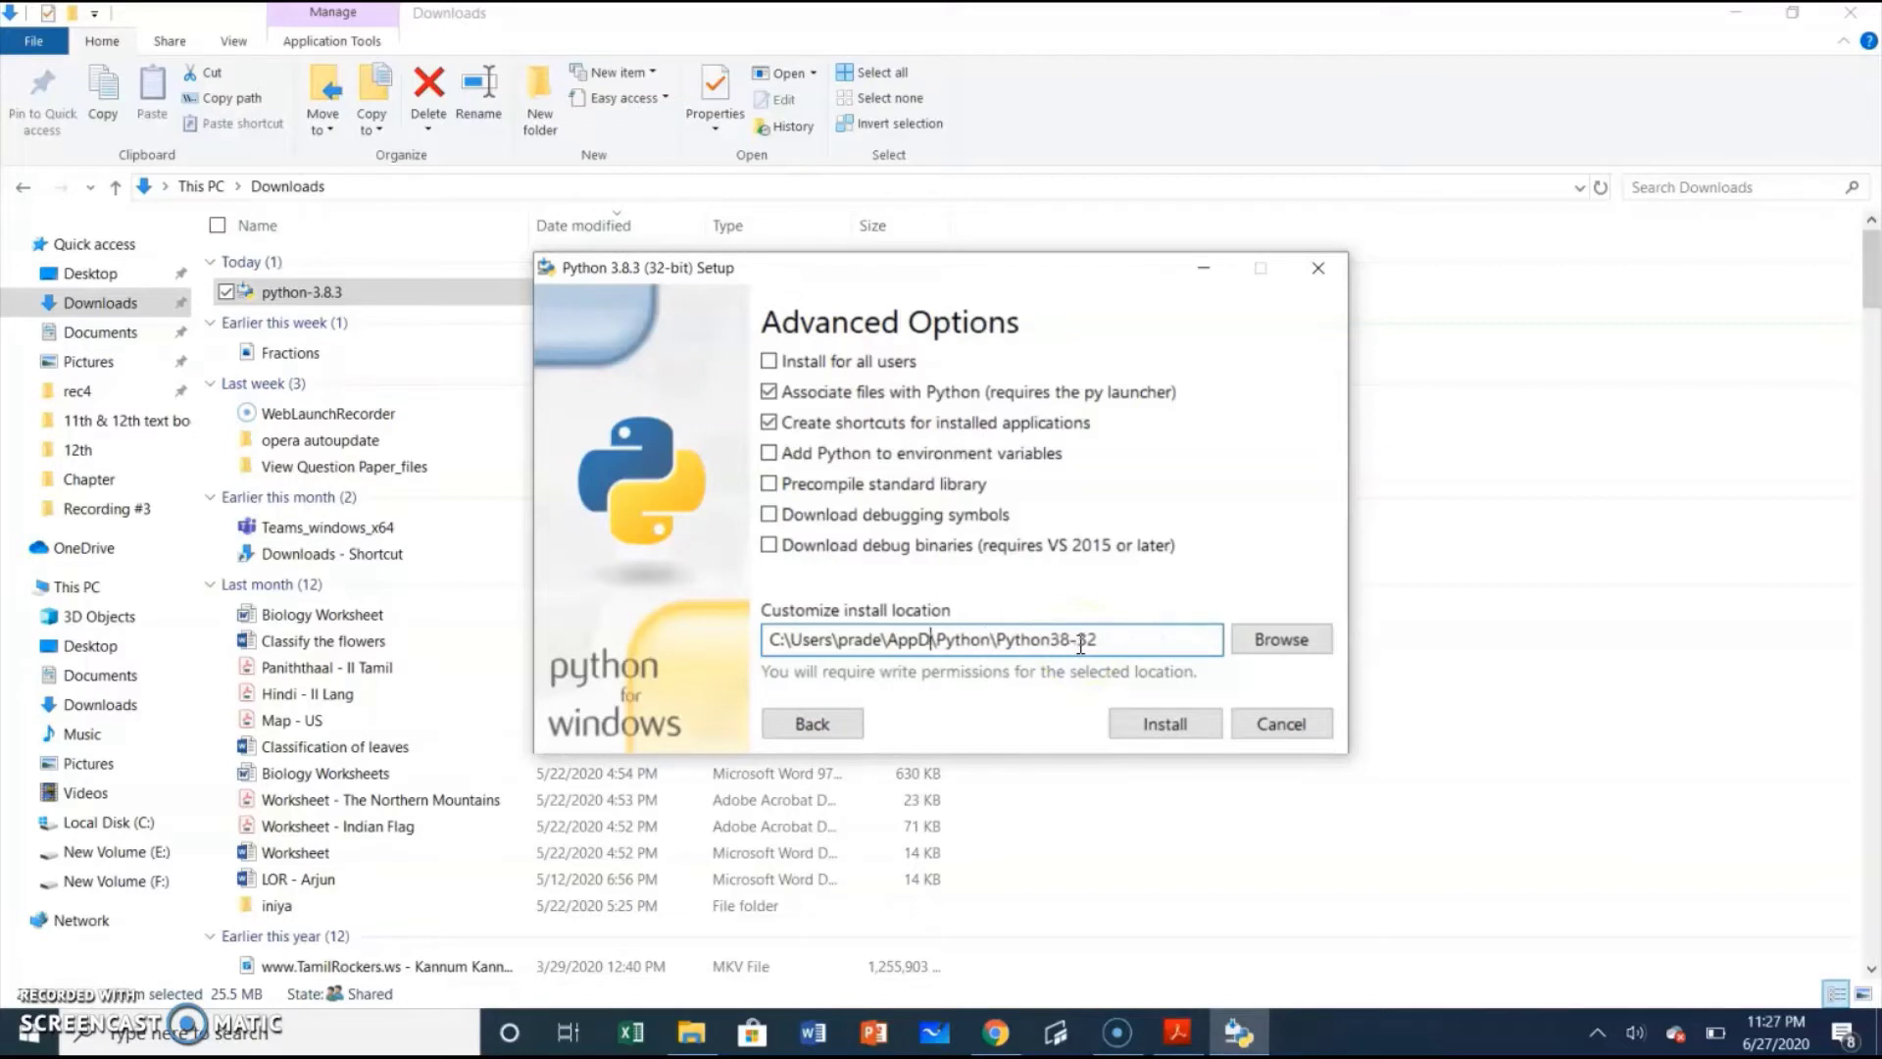
key("BackSpace")
key("BackSpace")
key("BackSpace")
key("BackSpace")
key("BackSpace")
key("BackSpace")
key("BackSpace")
key("BackSpace")
key("BackSpace")
key("BackSpace")
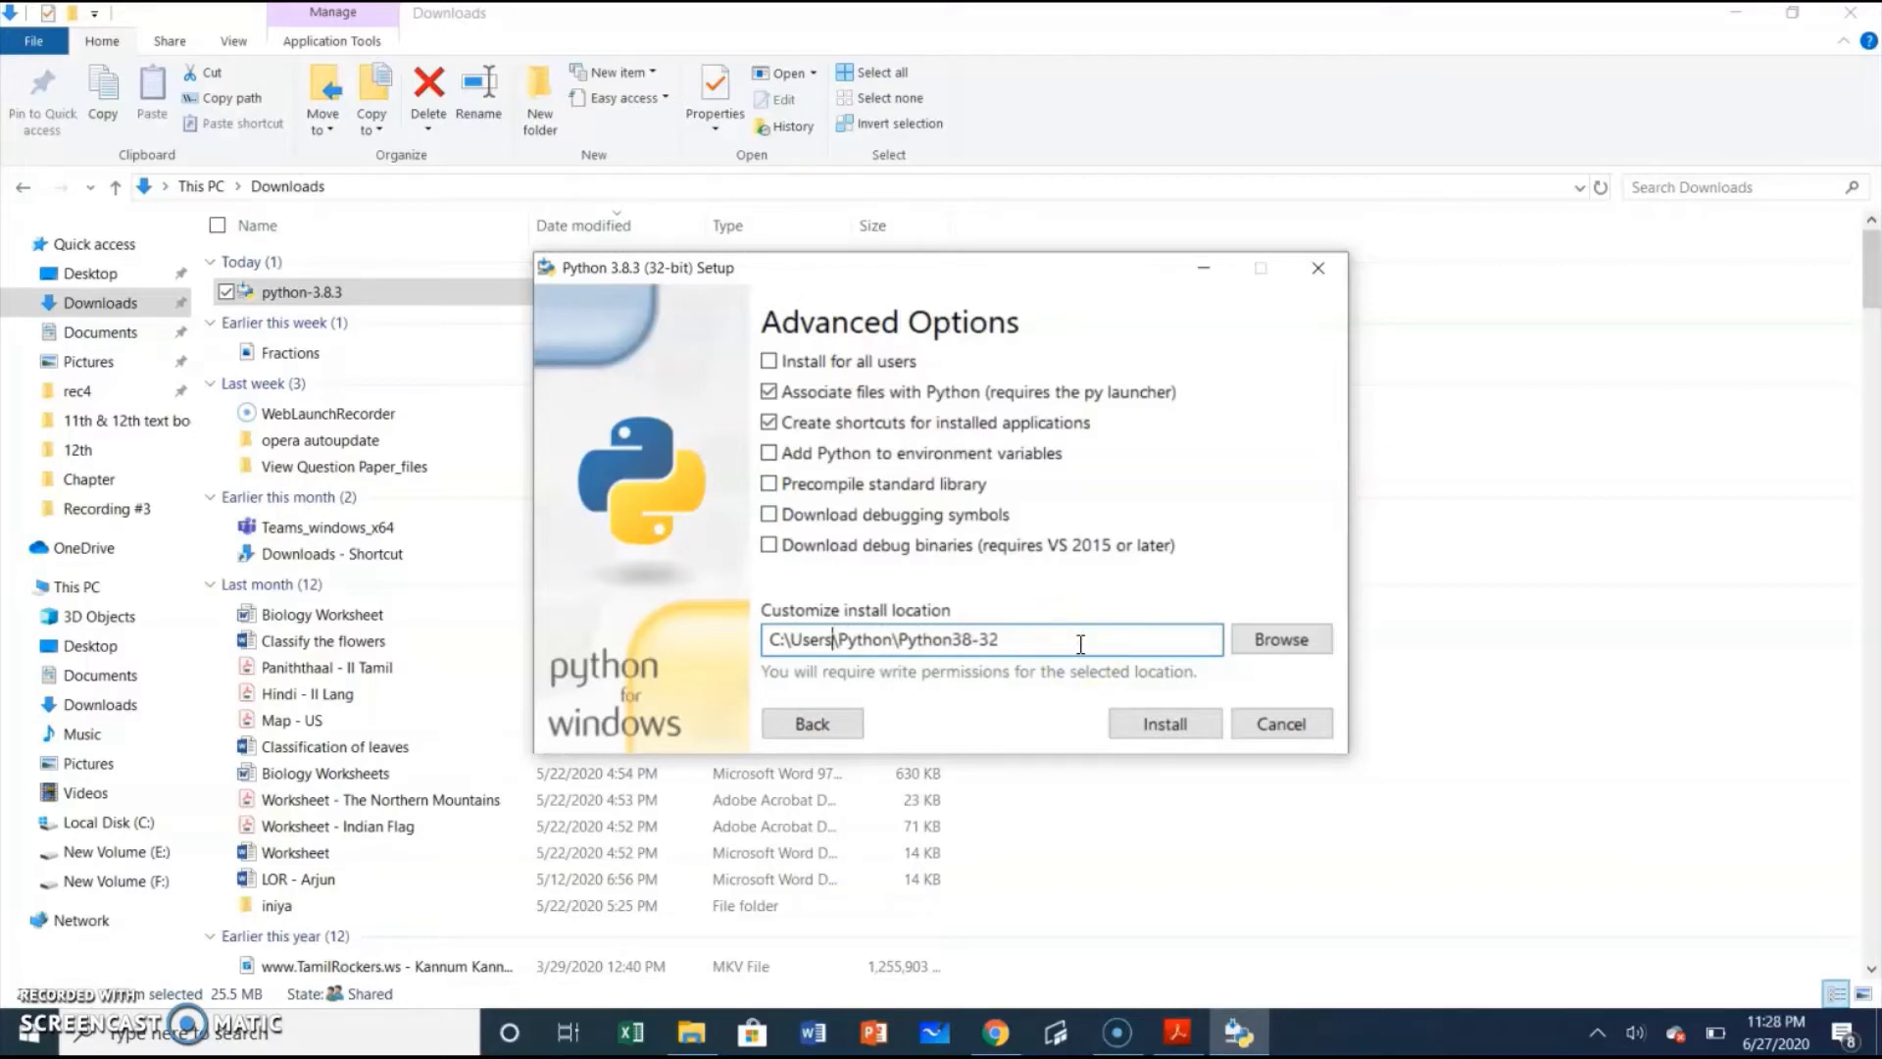
key("BackSpace")
key("BackSpace")
key("BackSpace")
key("BackSpace")
key("BackSpace")
key("BackSpace")
key("BackSpace")
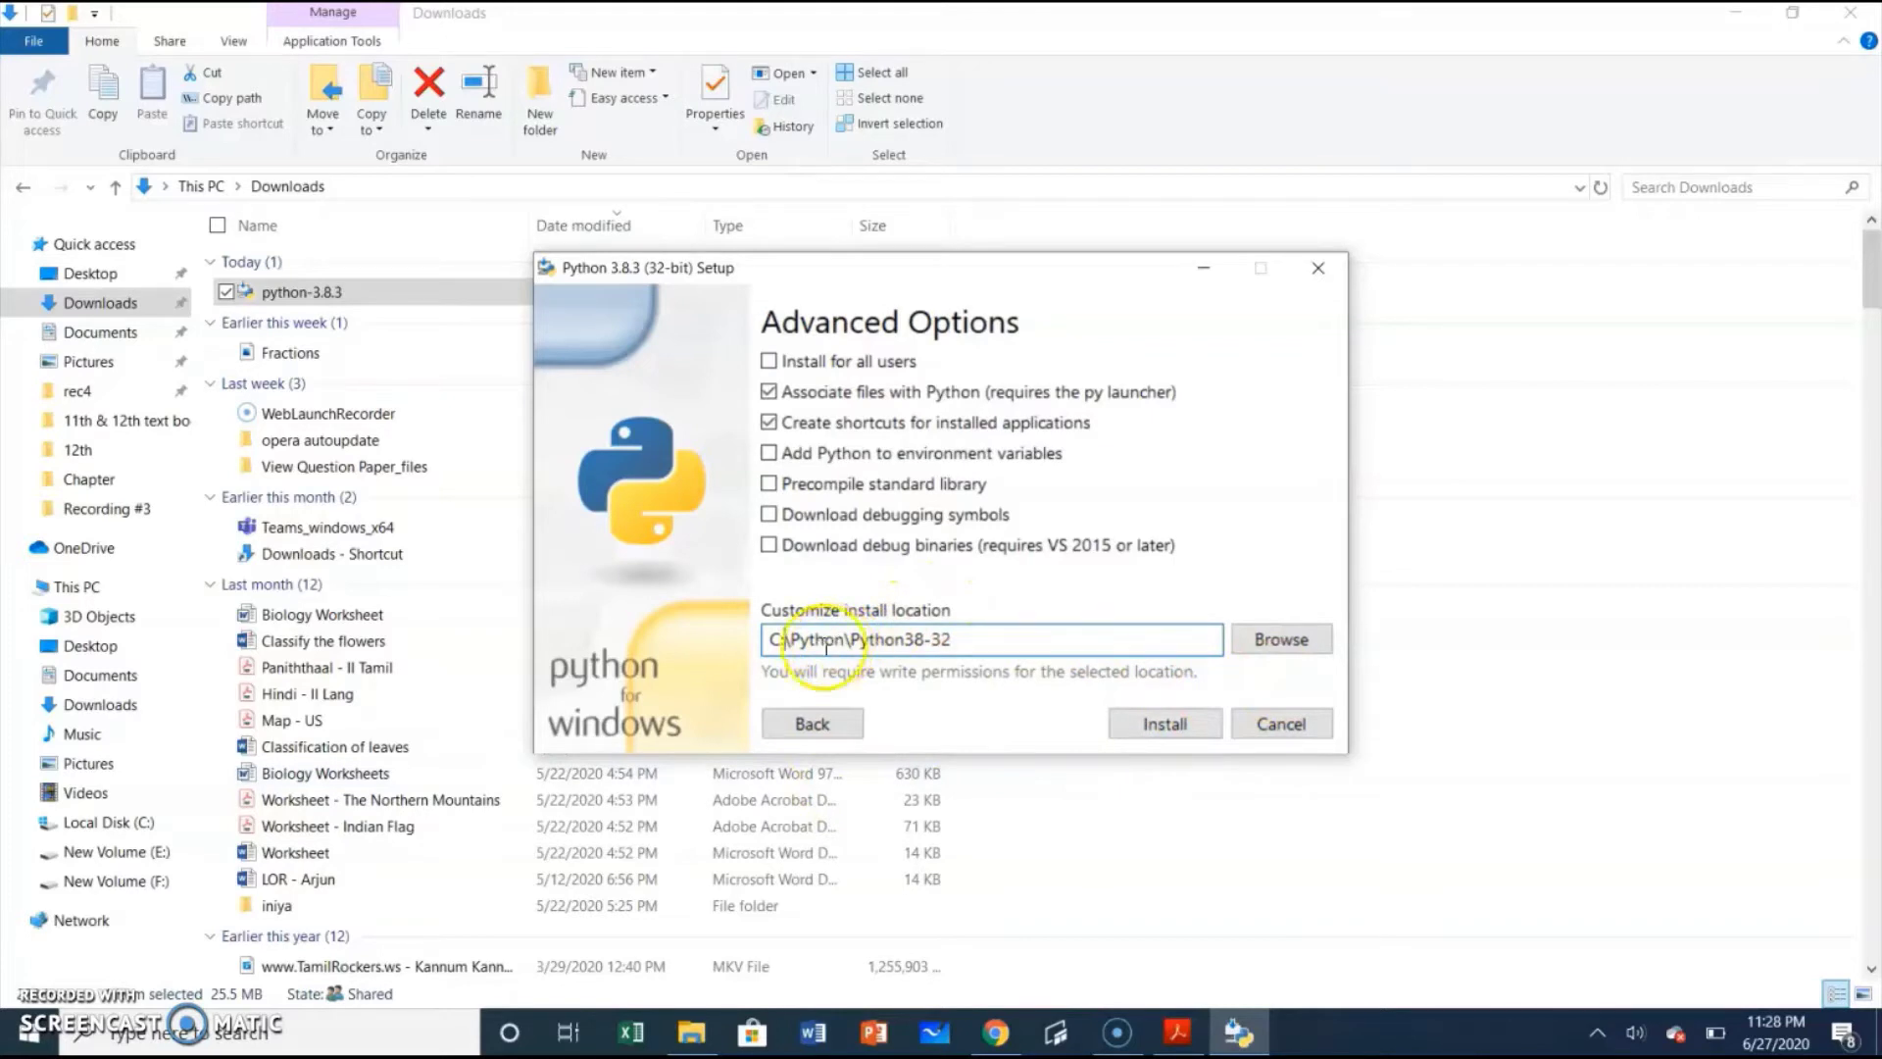
- Create and open a new empty folder named Python on Local Disk (C:)
left_click(109, 826)
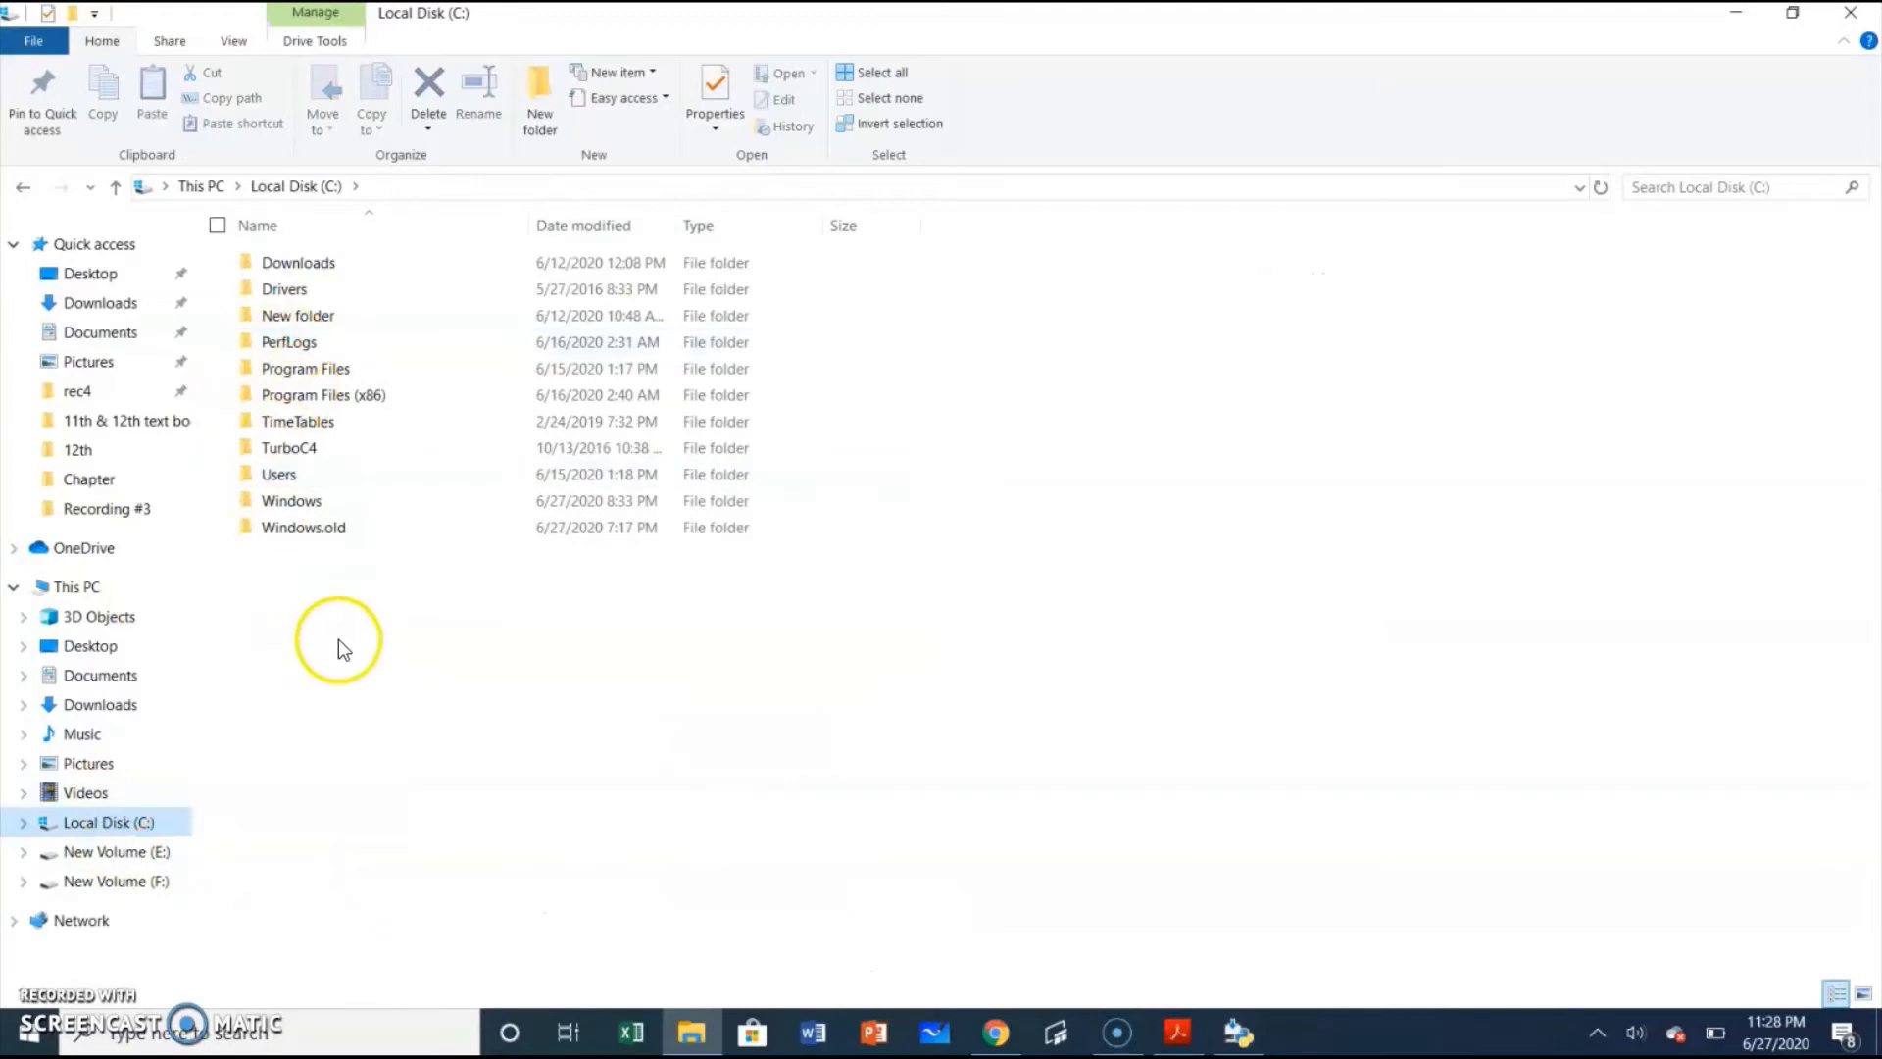
right_click(340, 639)
mouse_move(137, 905)
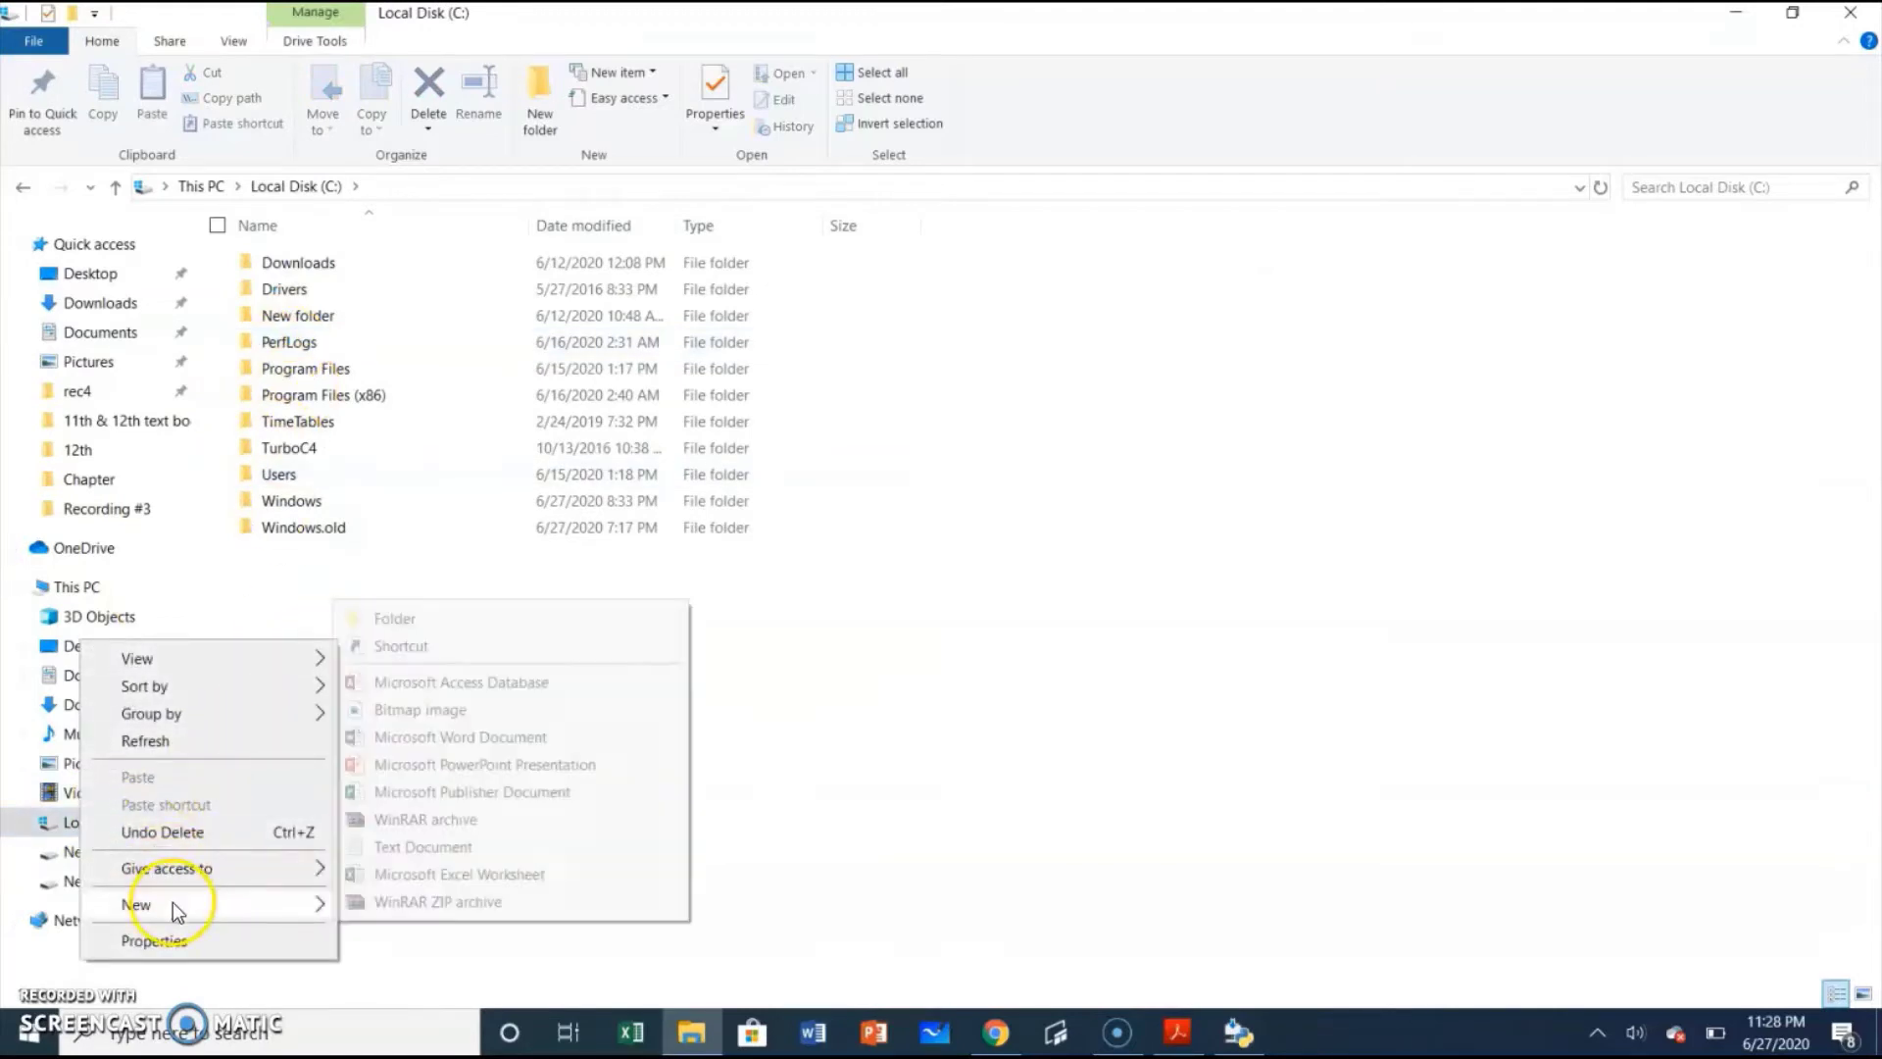
left_click(391, 618)
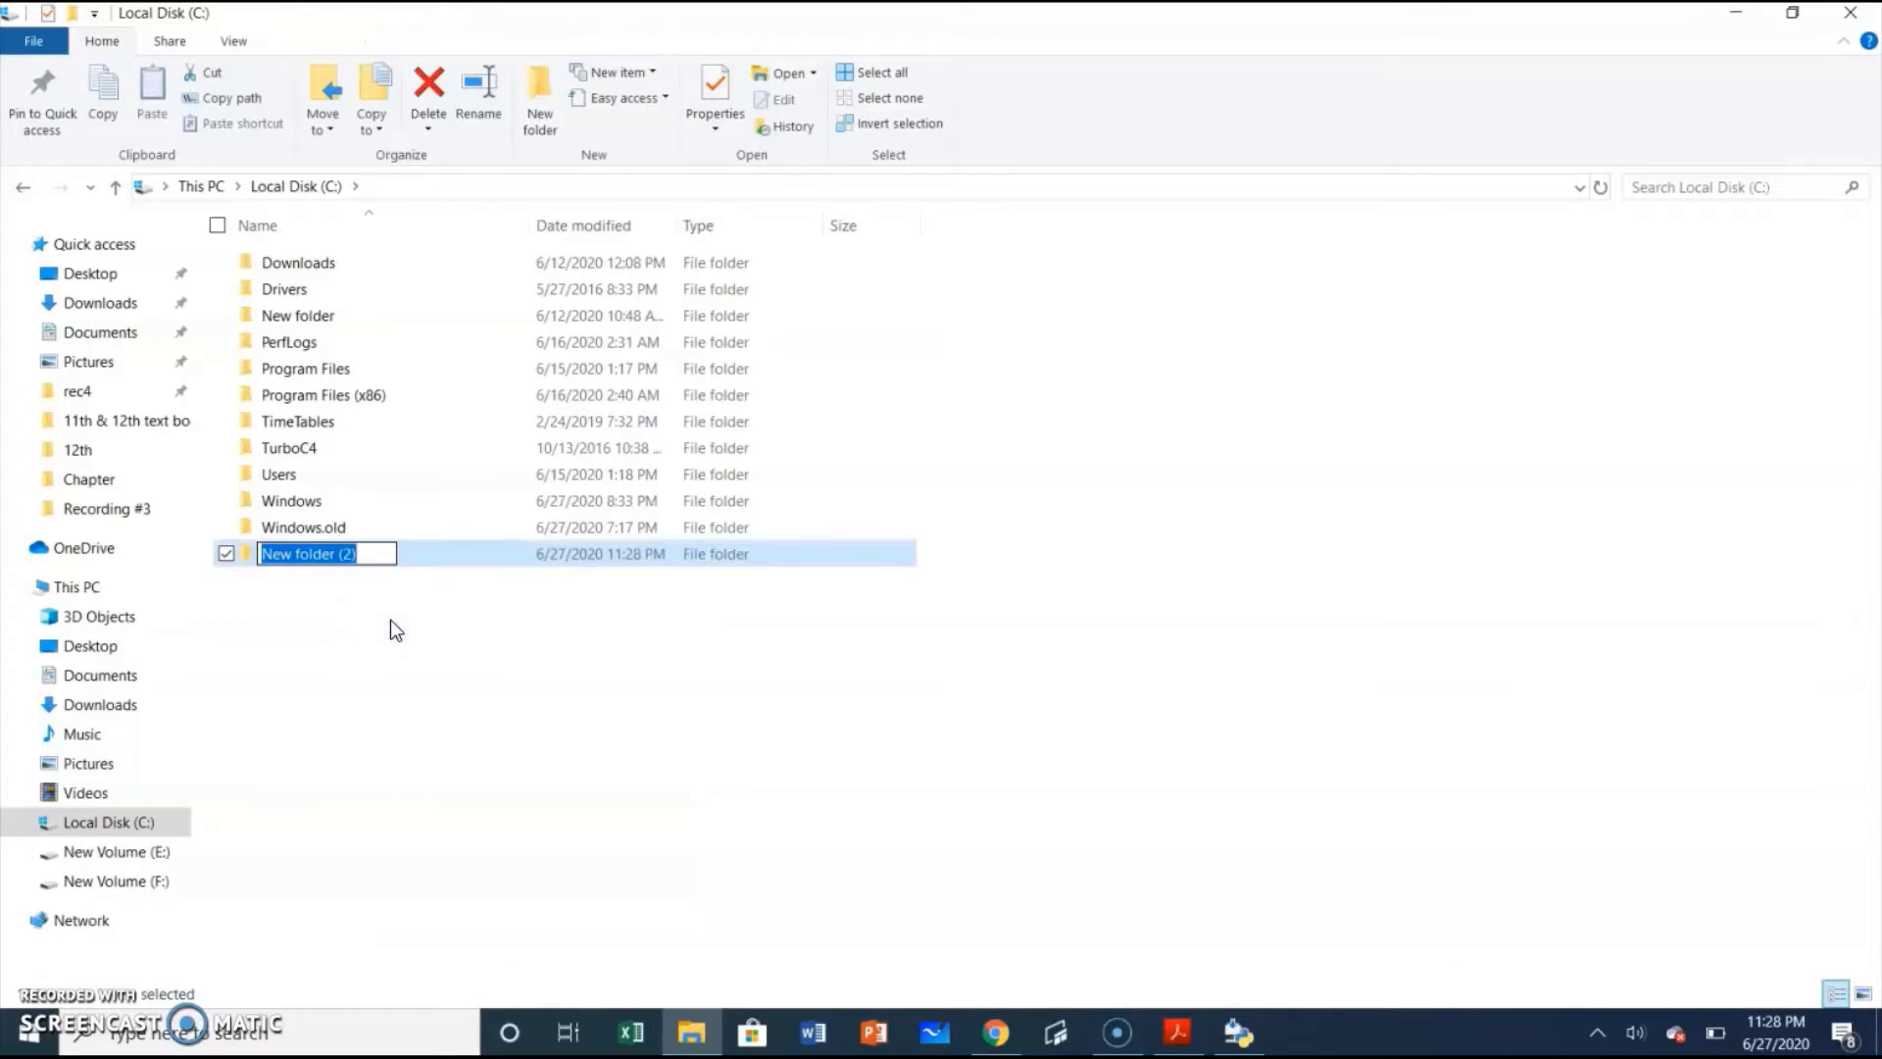
type("Python")
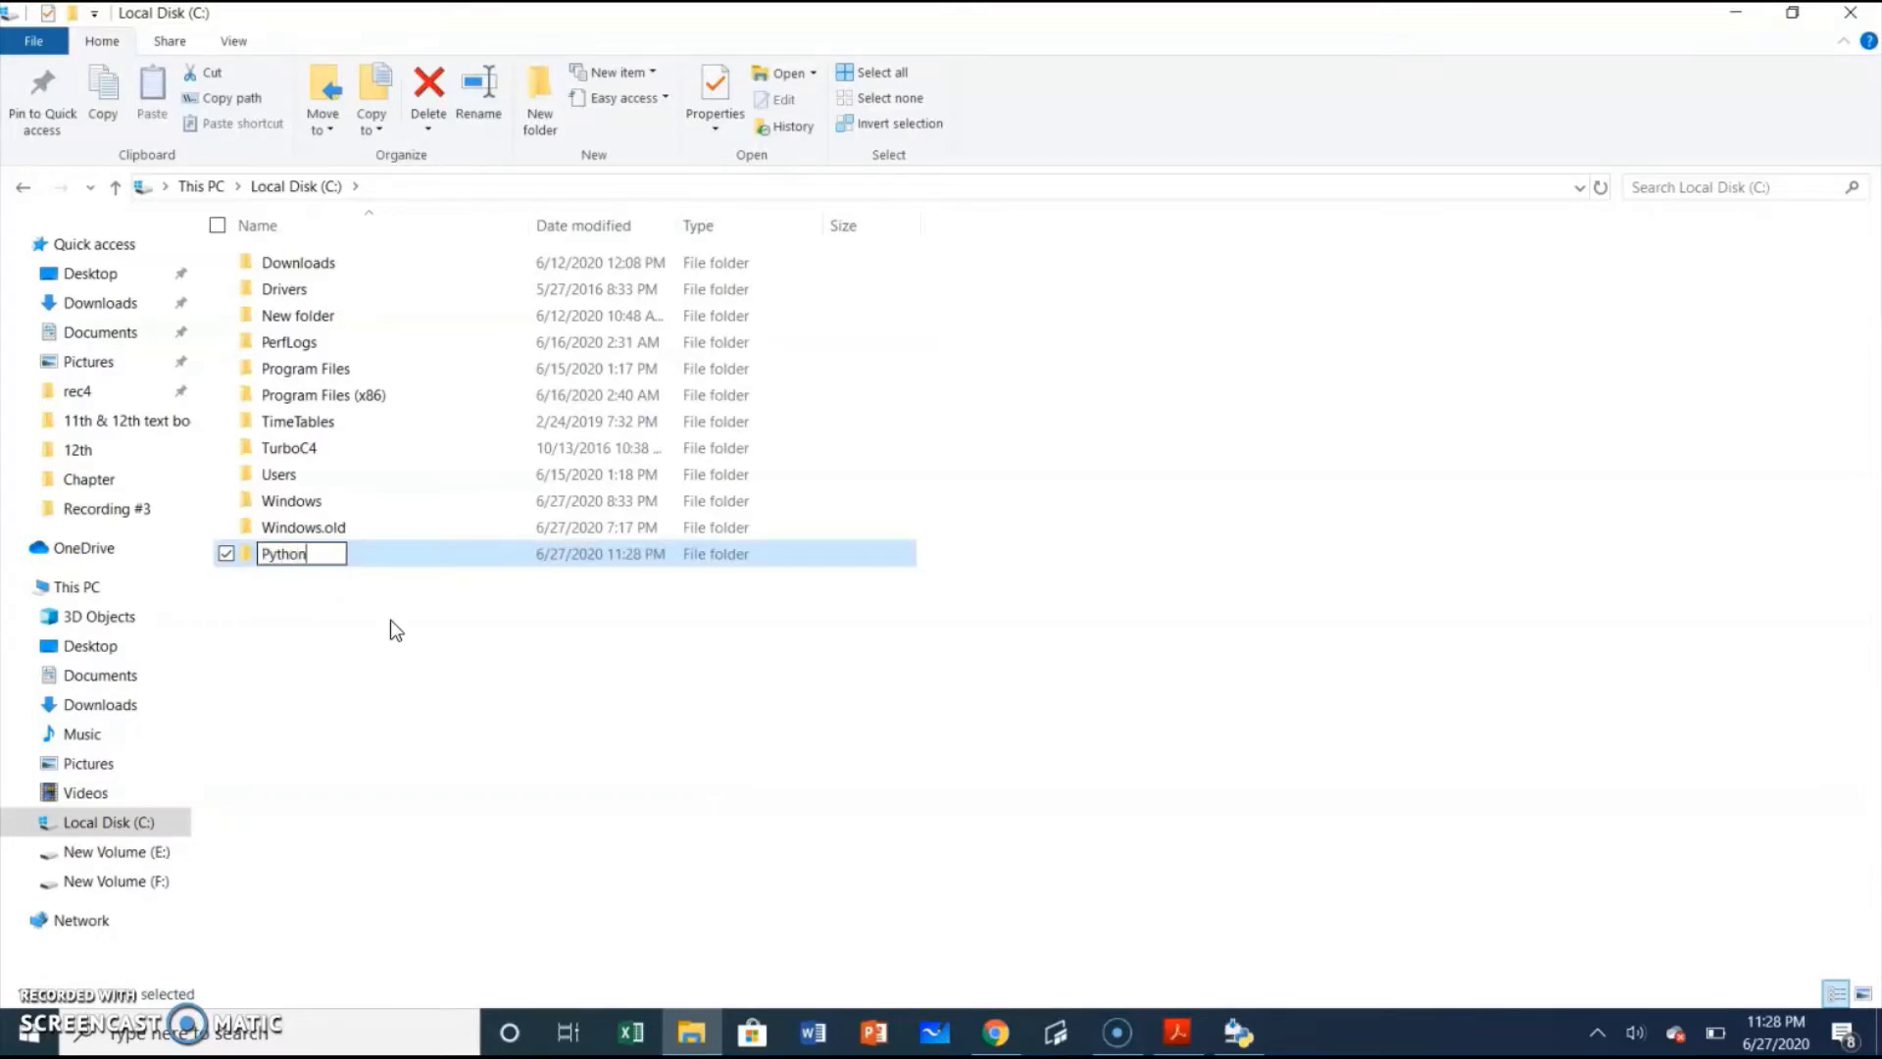
key("Return")
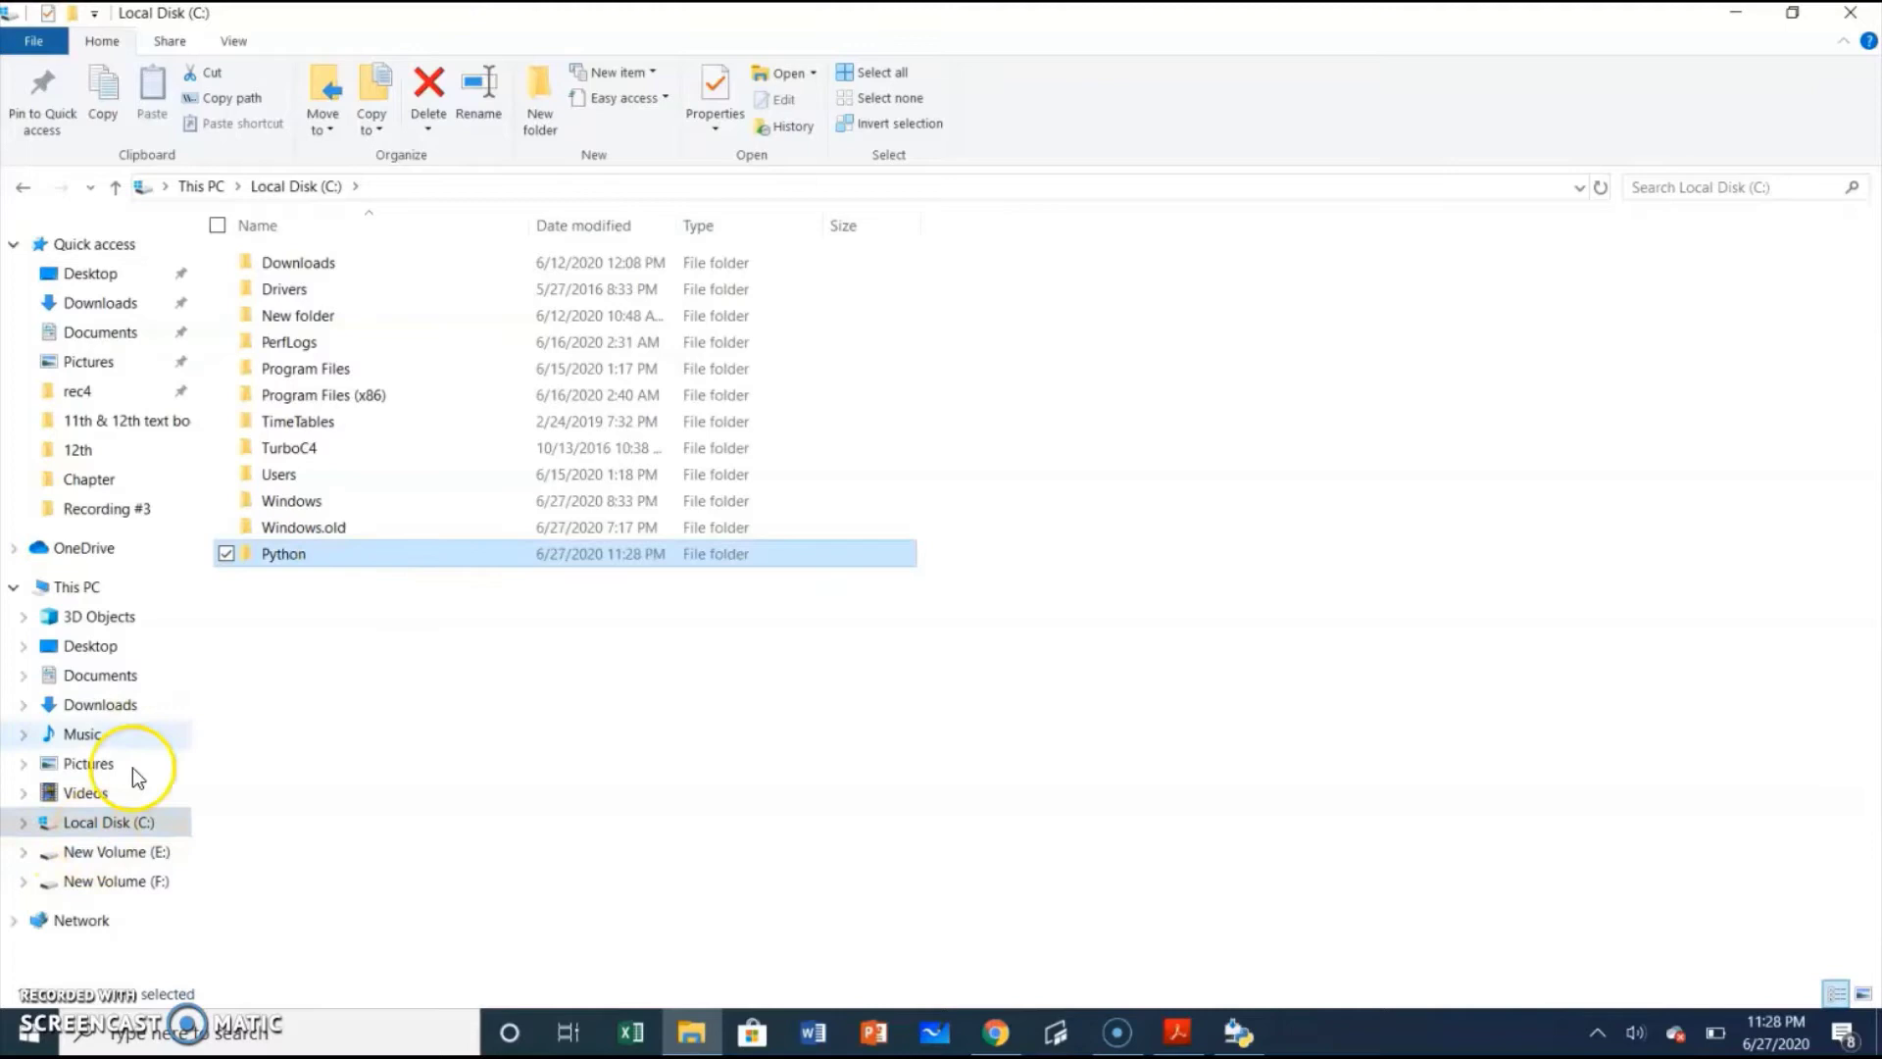
double_click(324, 562)
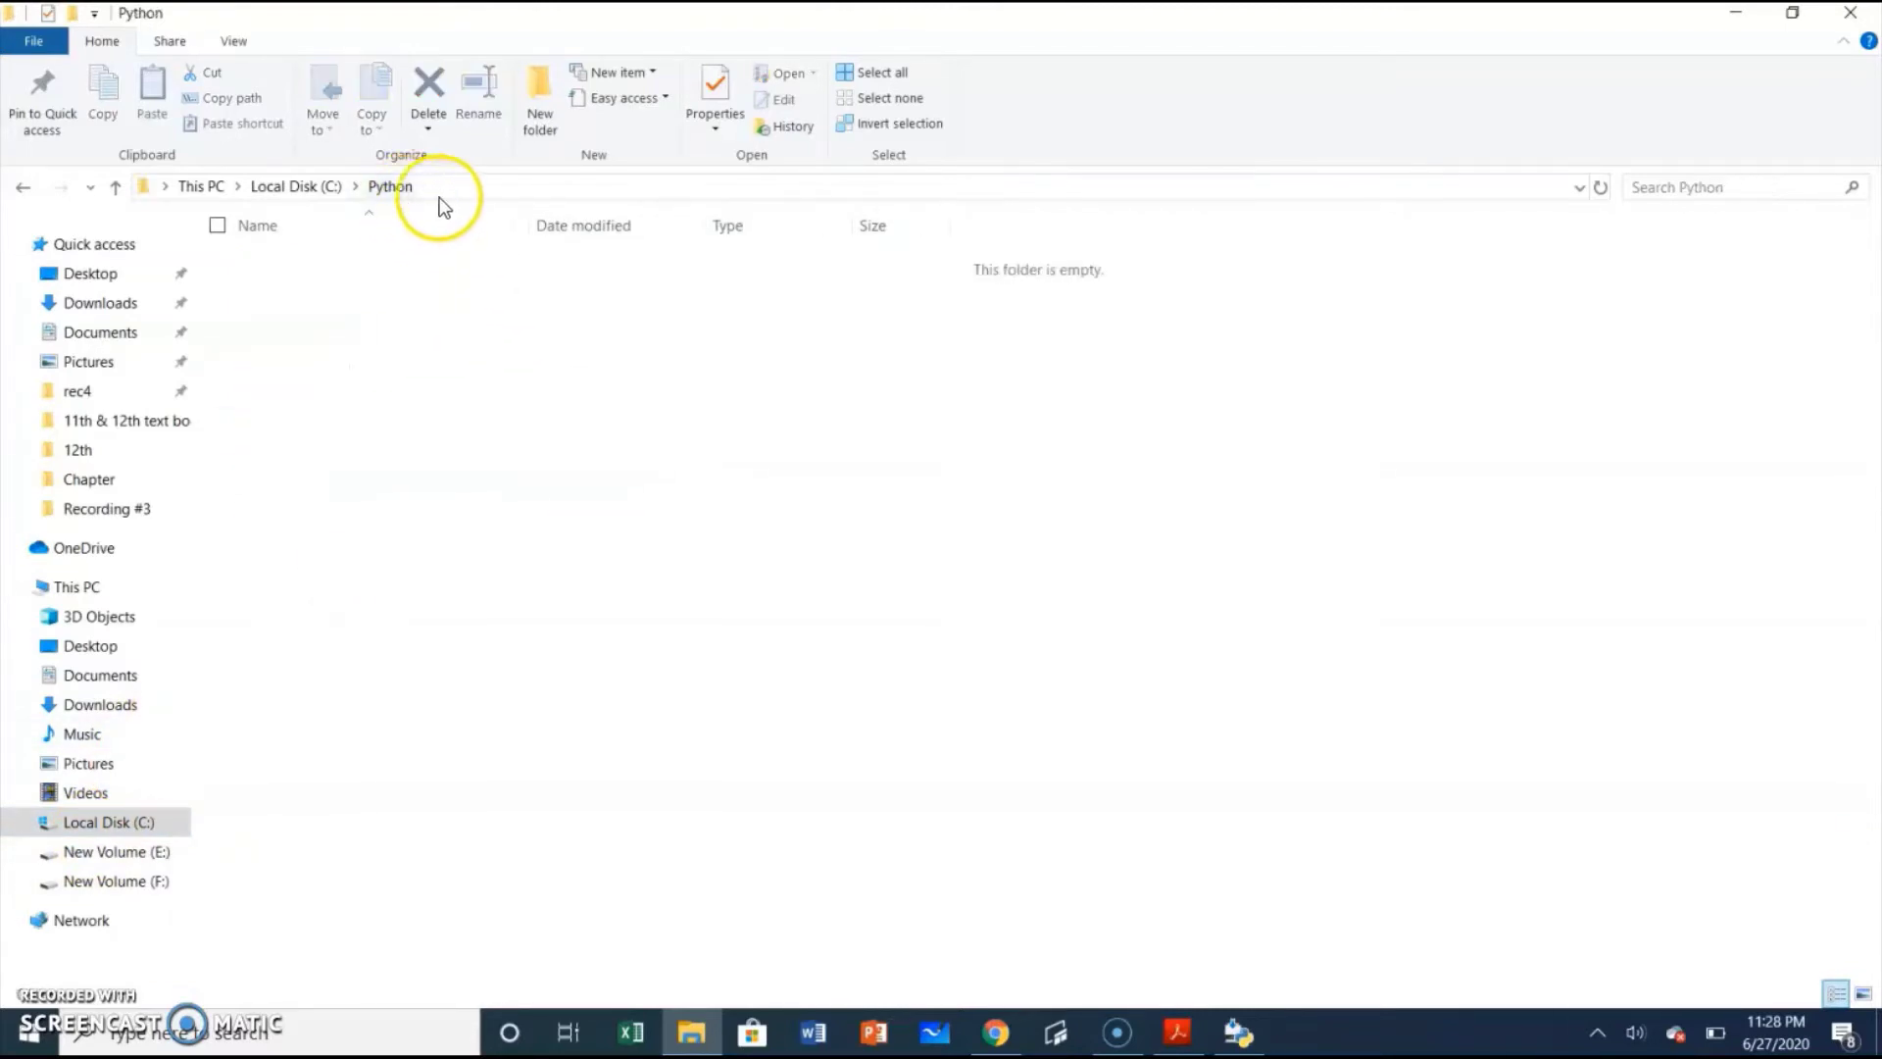
left_click(1240, 1035)
- Install Python 3.8.3 into C:\Python\Python38-32 until setup reports success
left_click(1749, 21)
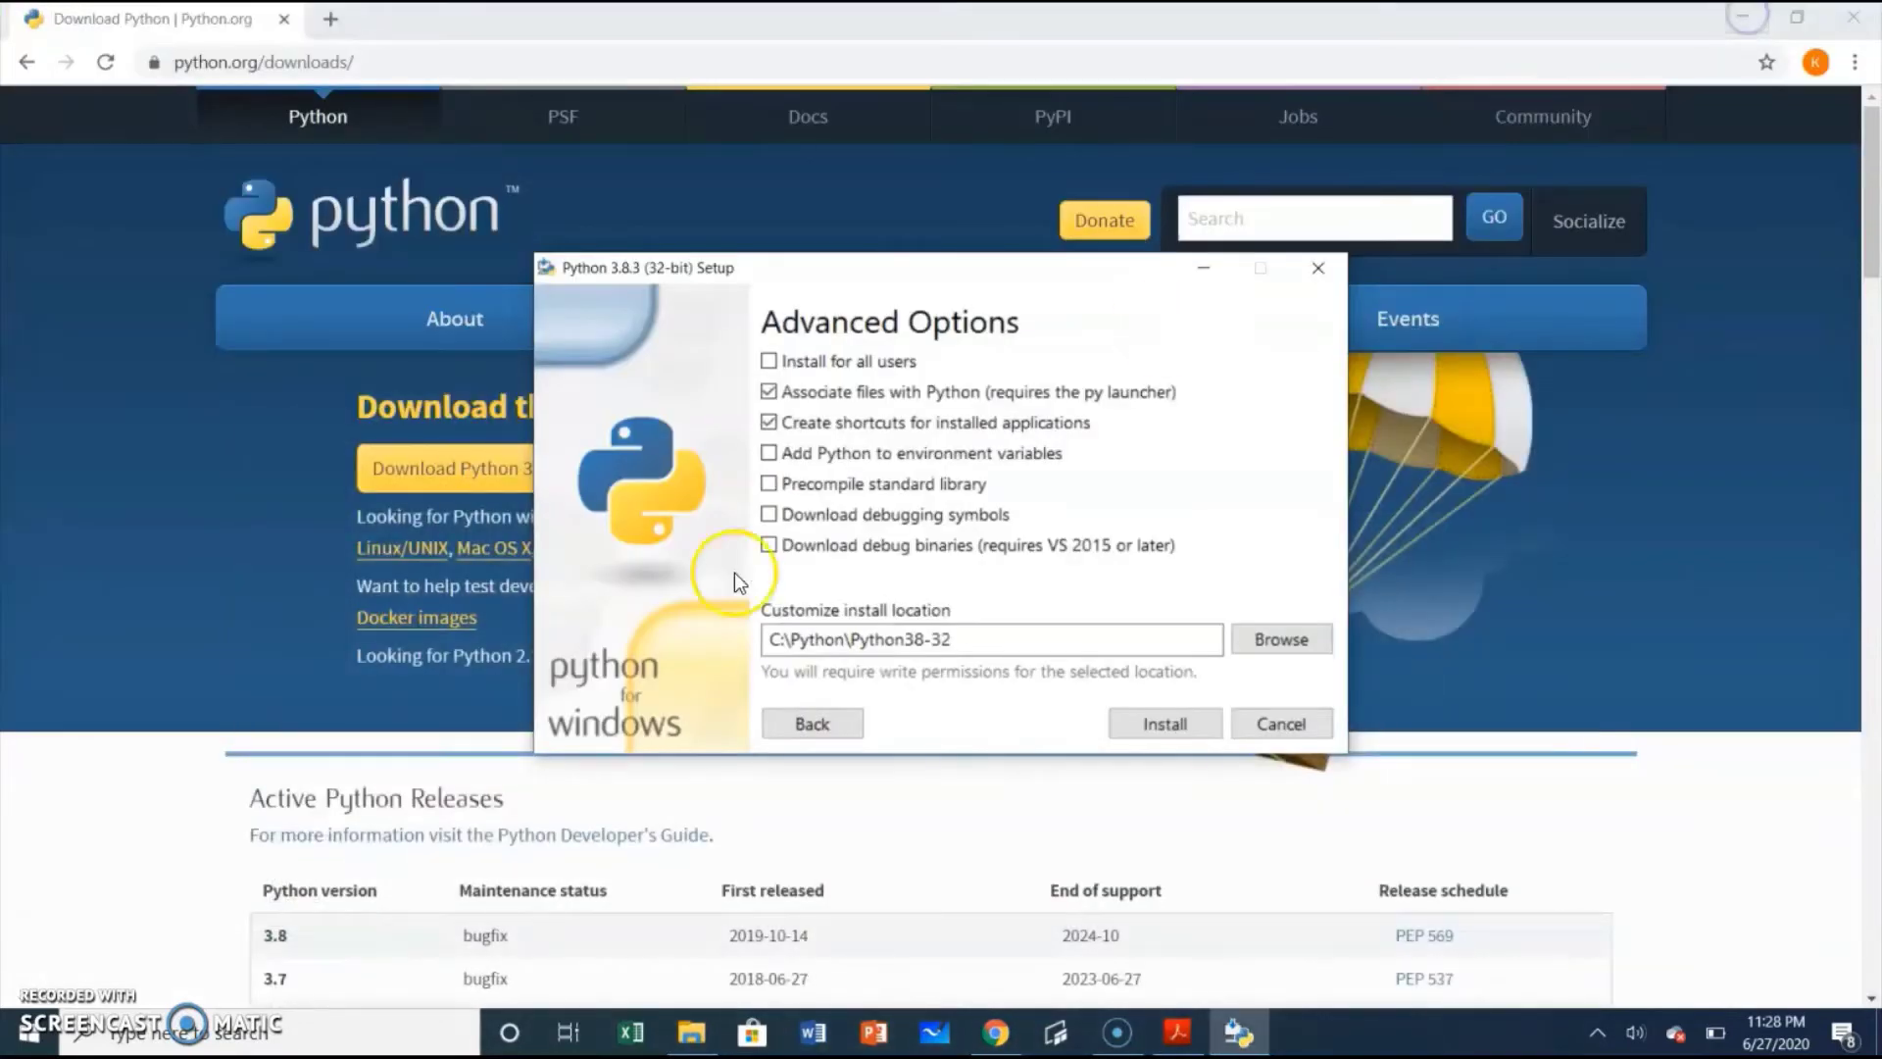
left_click(842, 636)
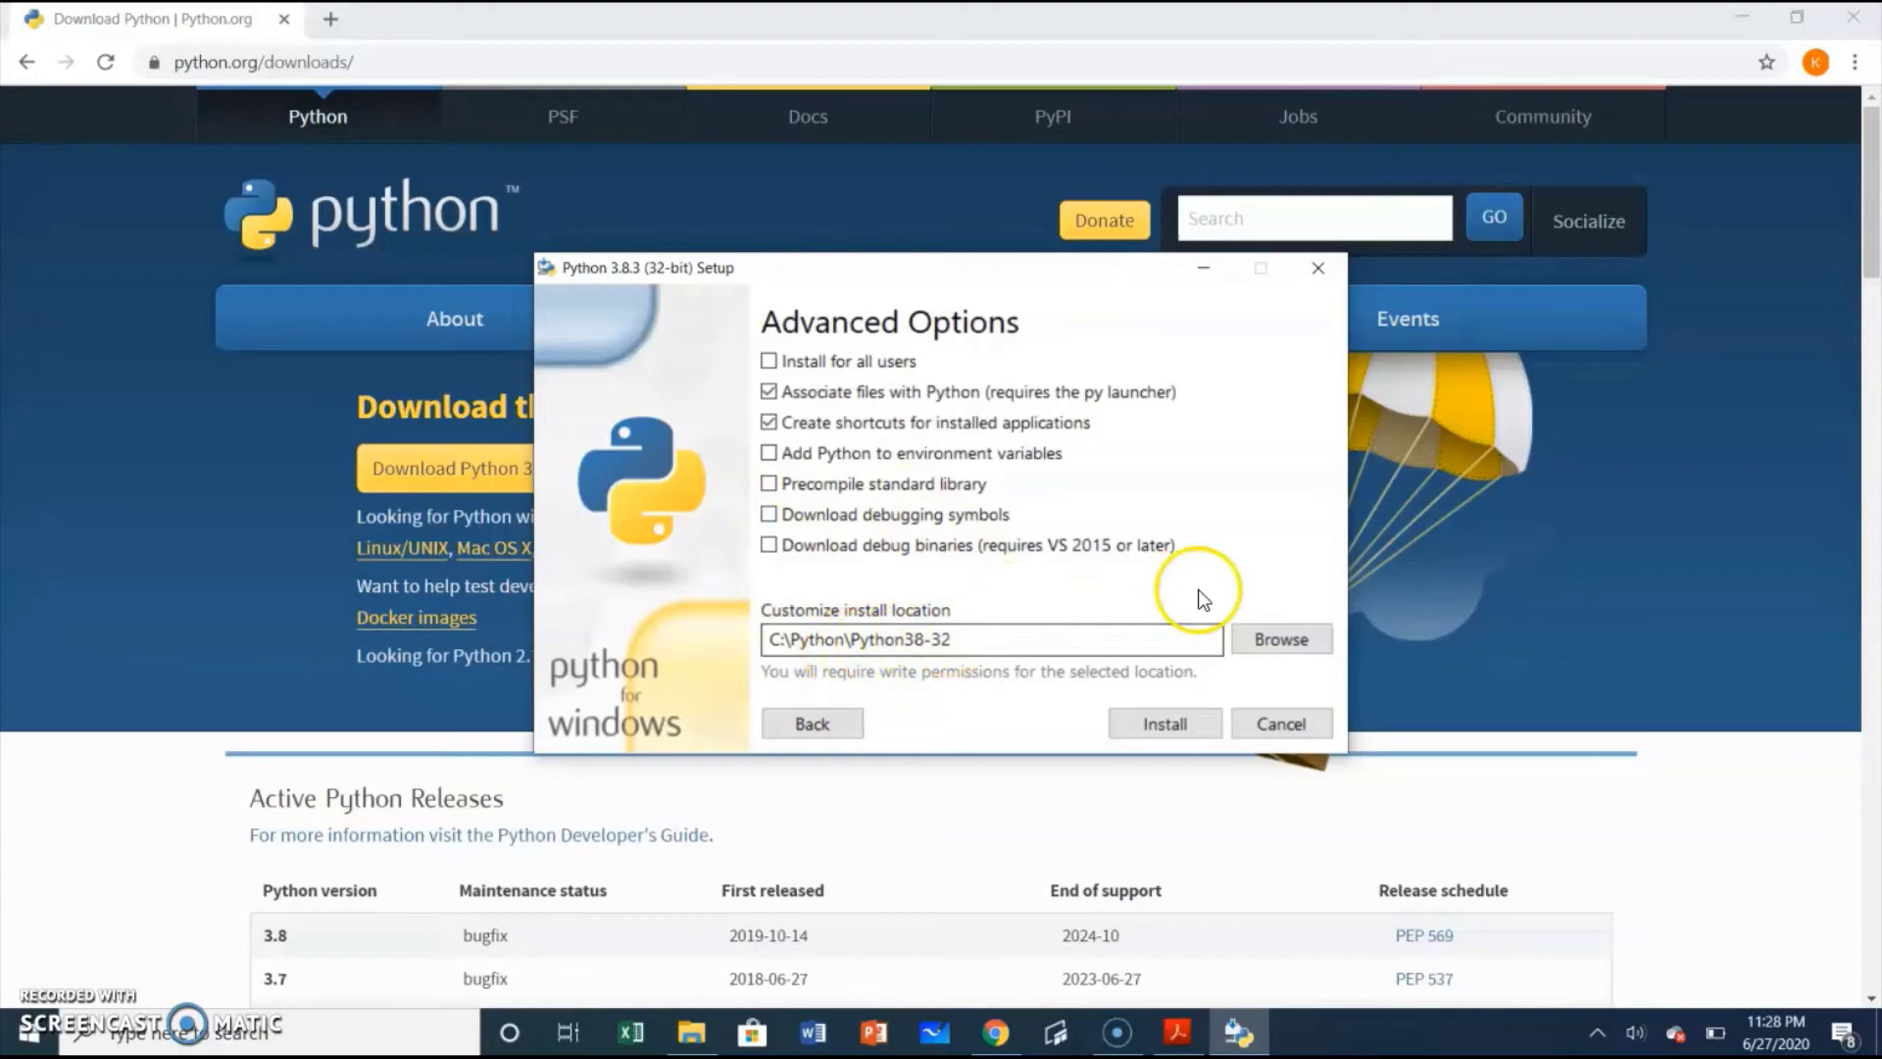
left_click(1179, 736)
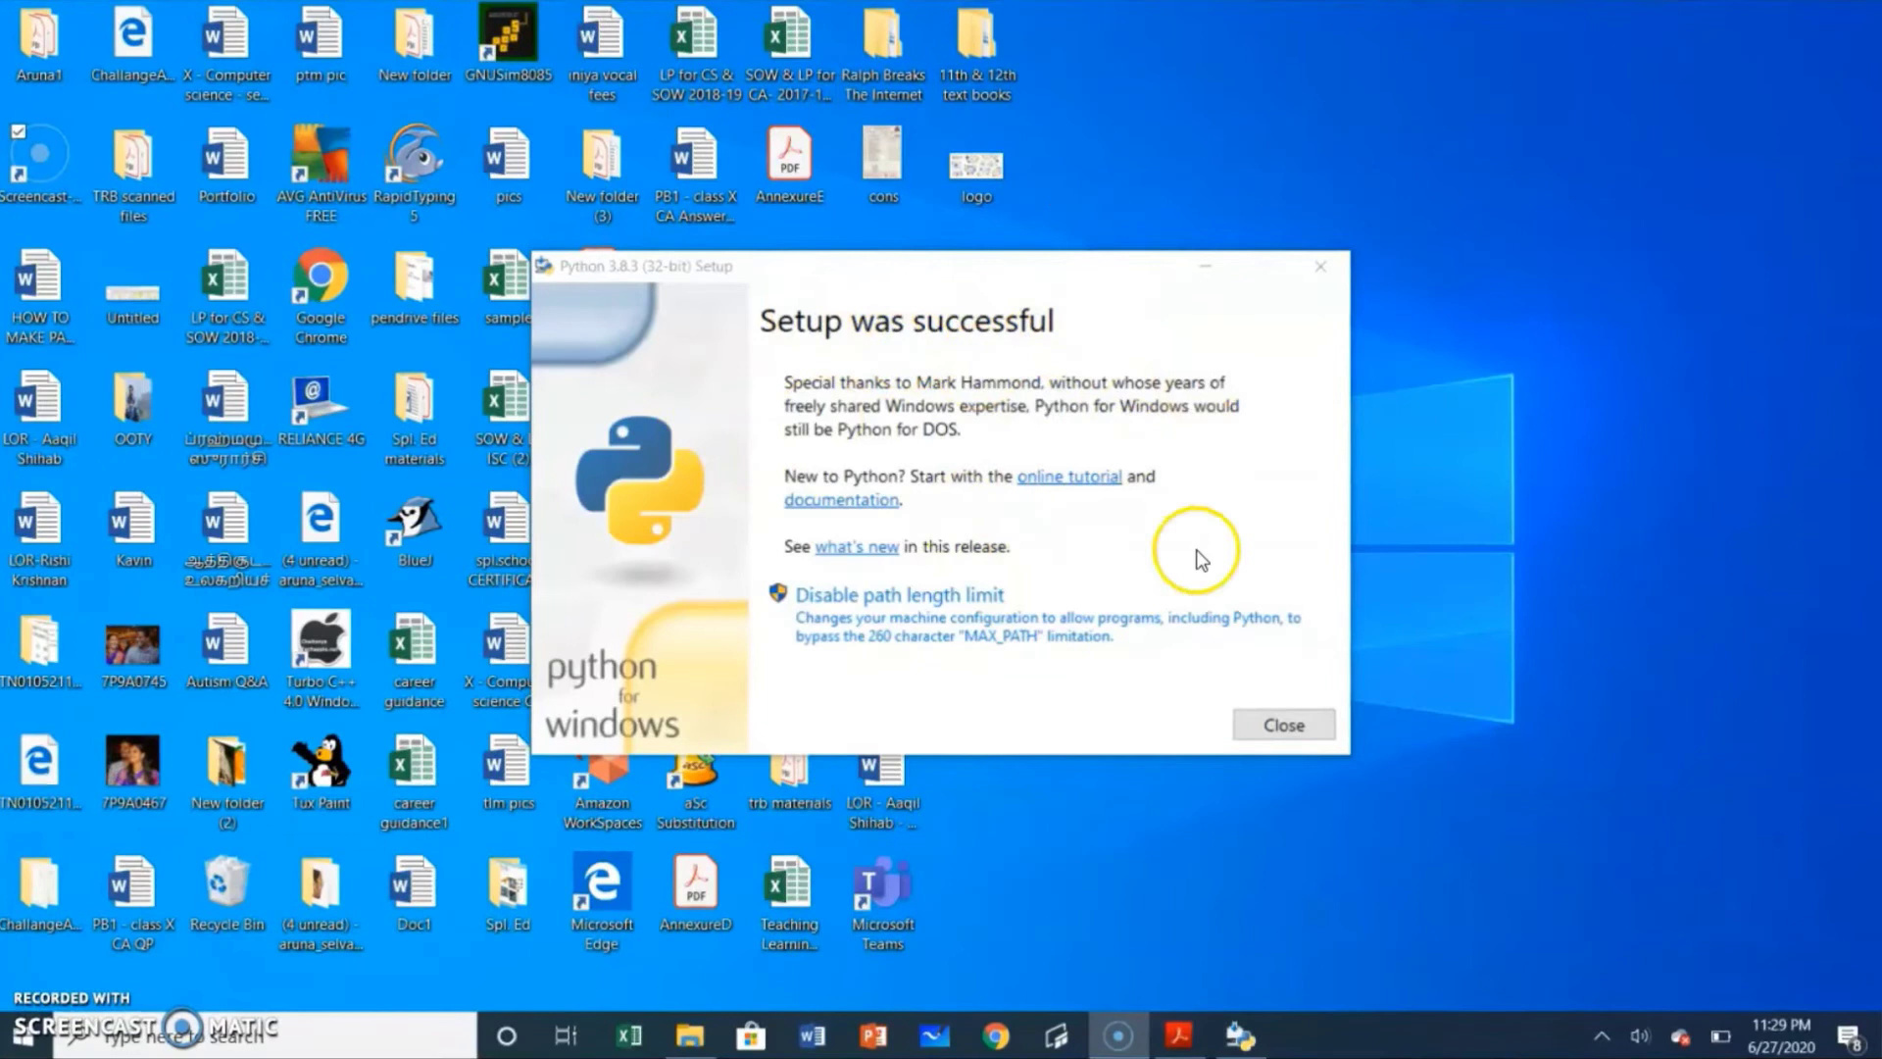
- Close the finished installer and bring up the Start menu listing IDLE (Python 3.8 32-bit)
left_click(1271, 729)
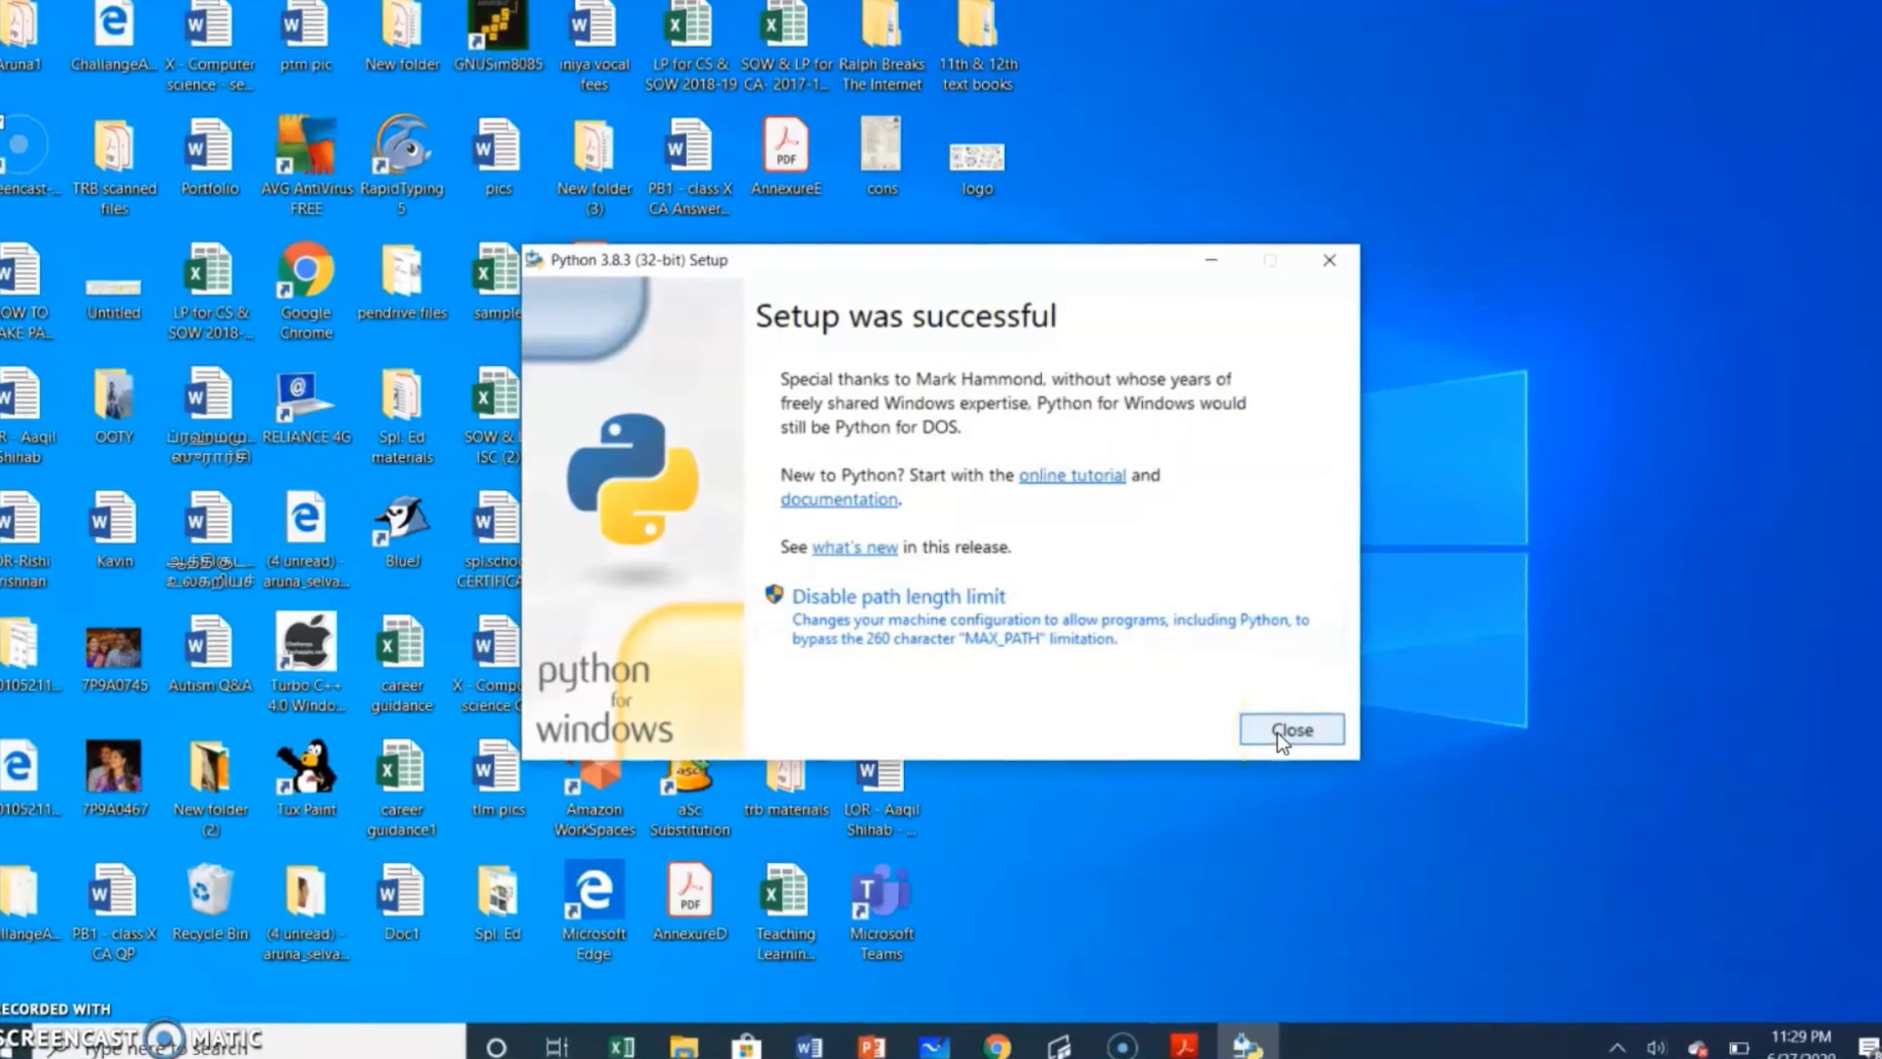
left_click(1278, 734)
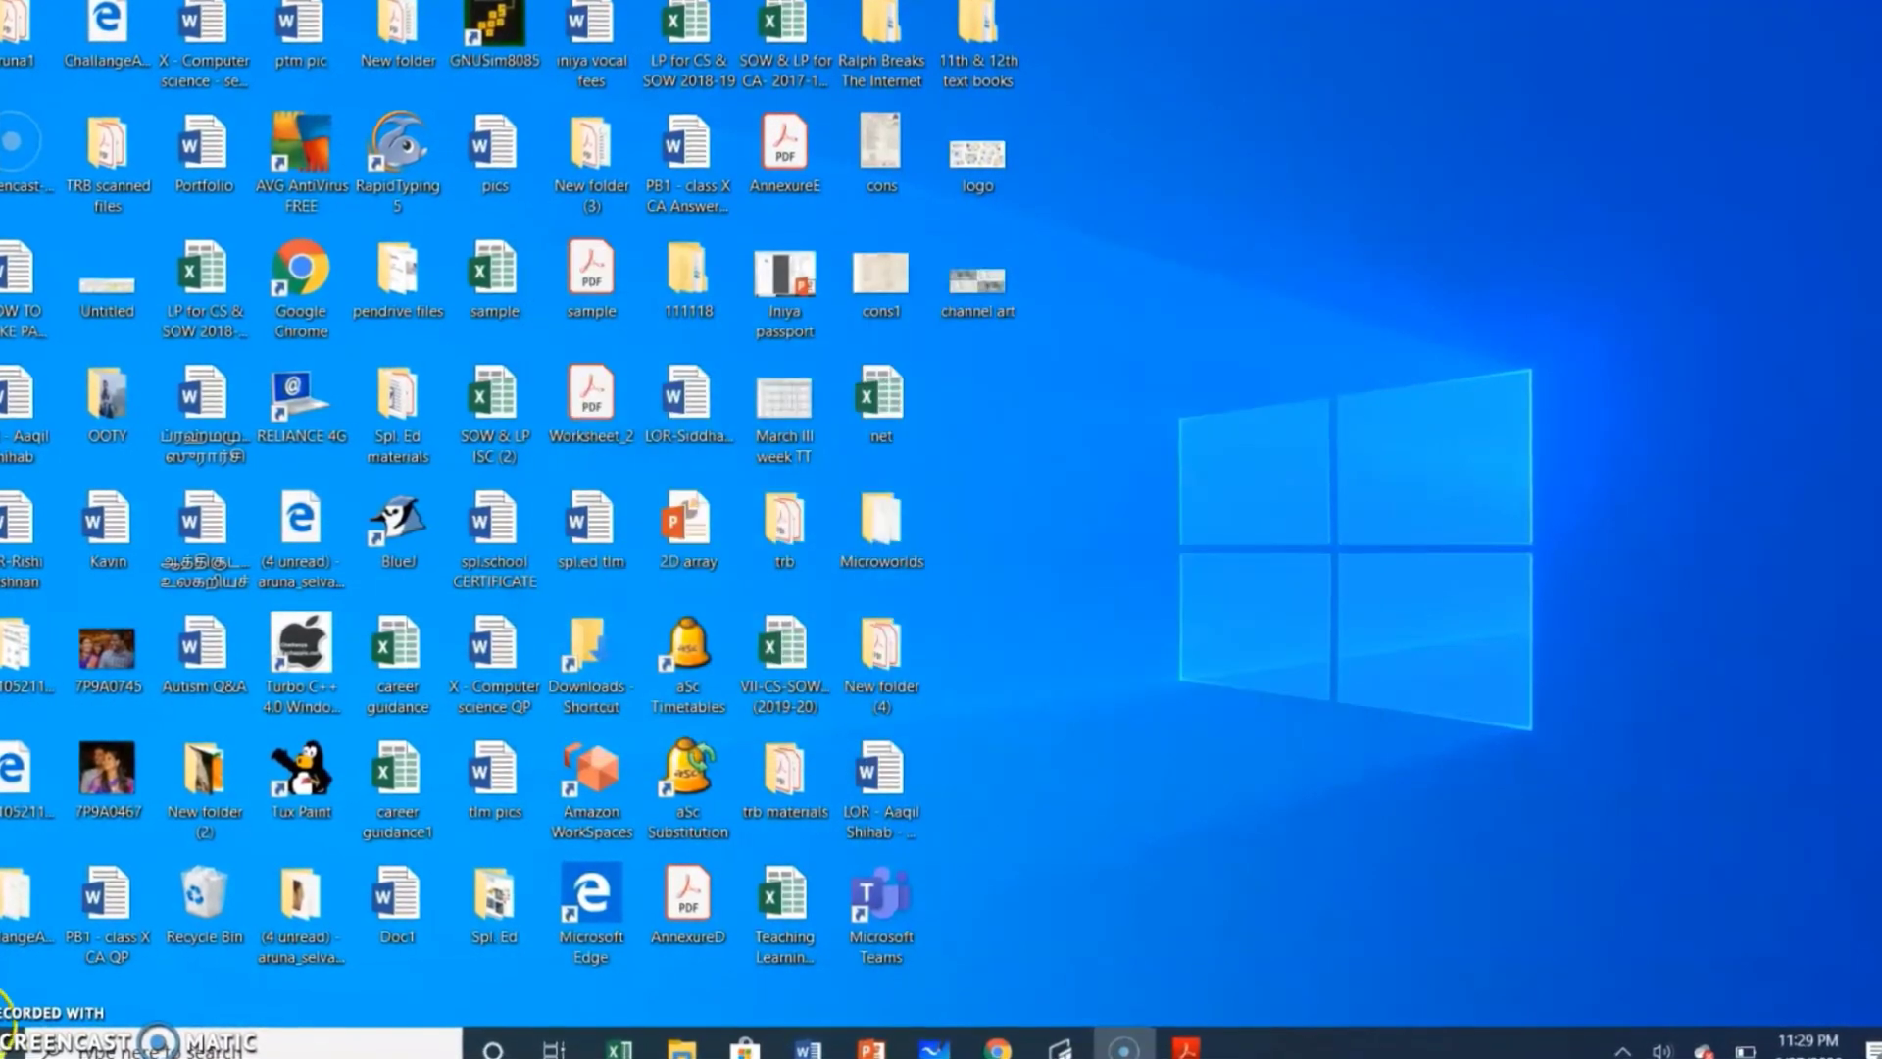
left_click(6, 1029)
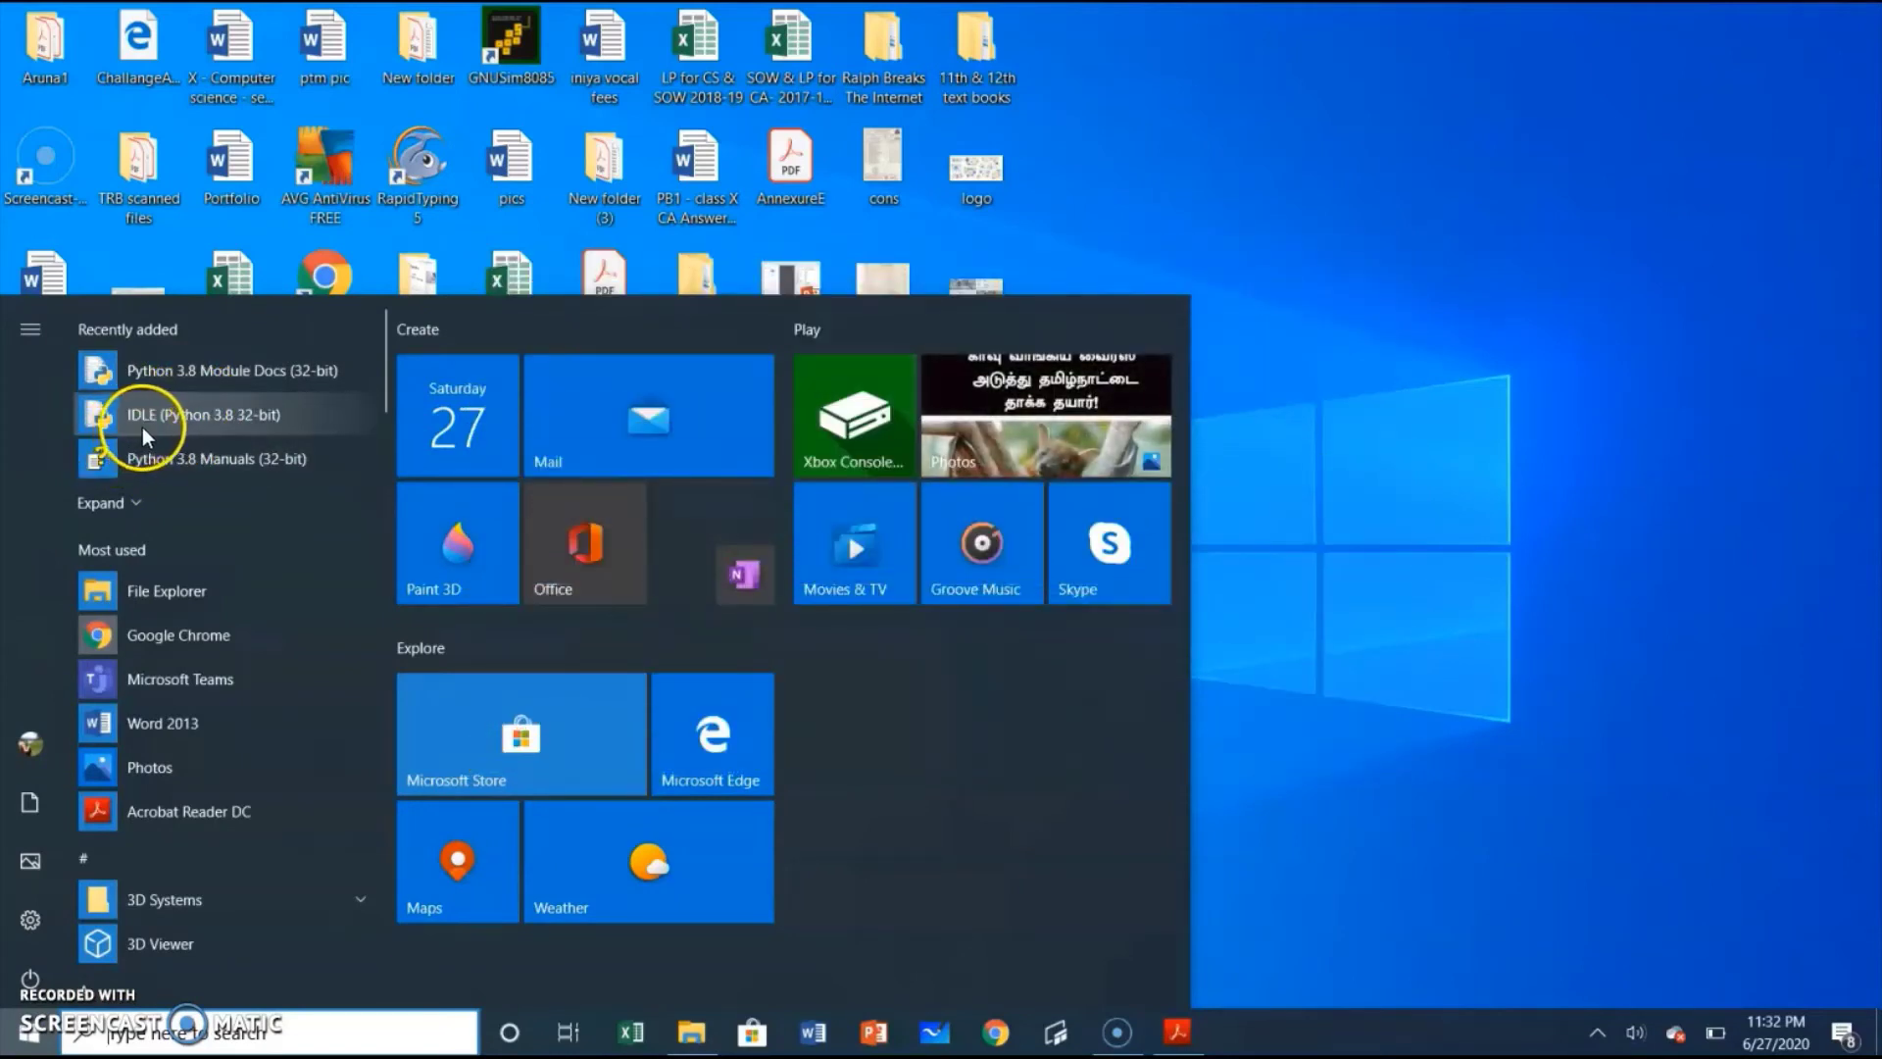
- Launch IDLE and evaluate 78 + 56, giving 134
left_click(195, 421)
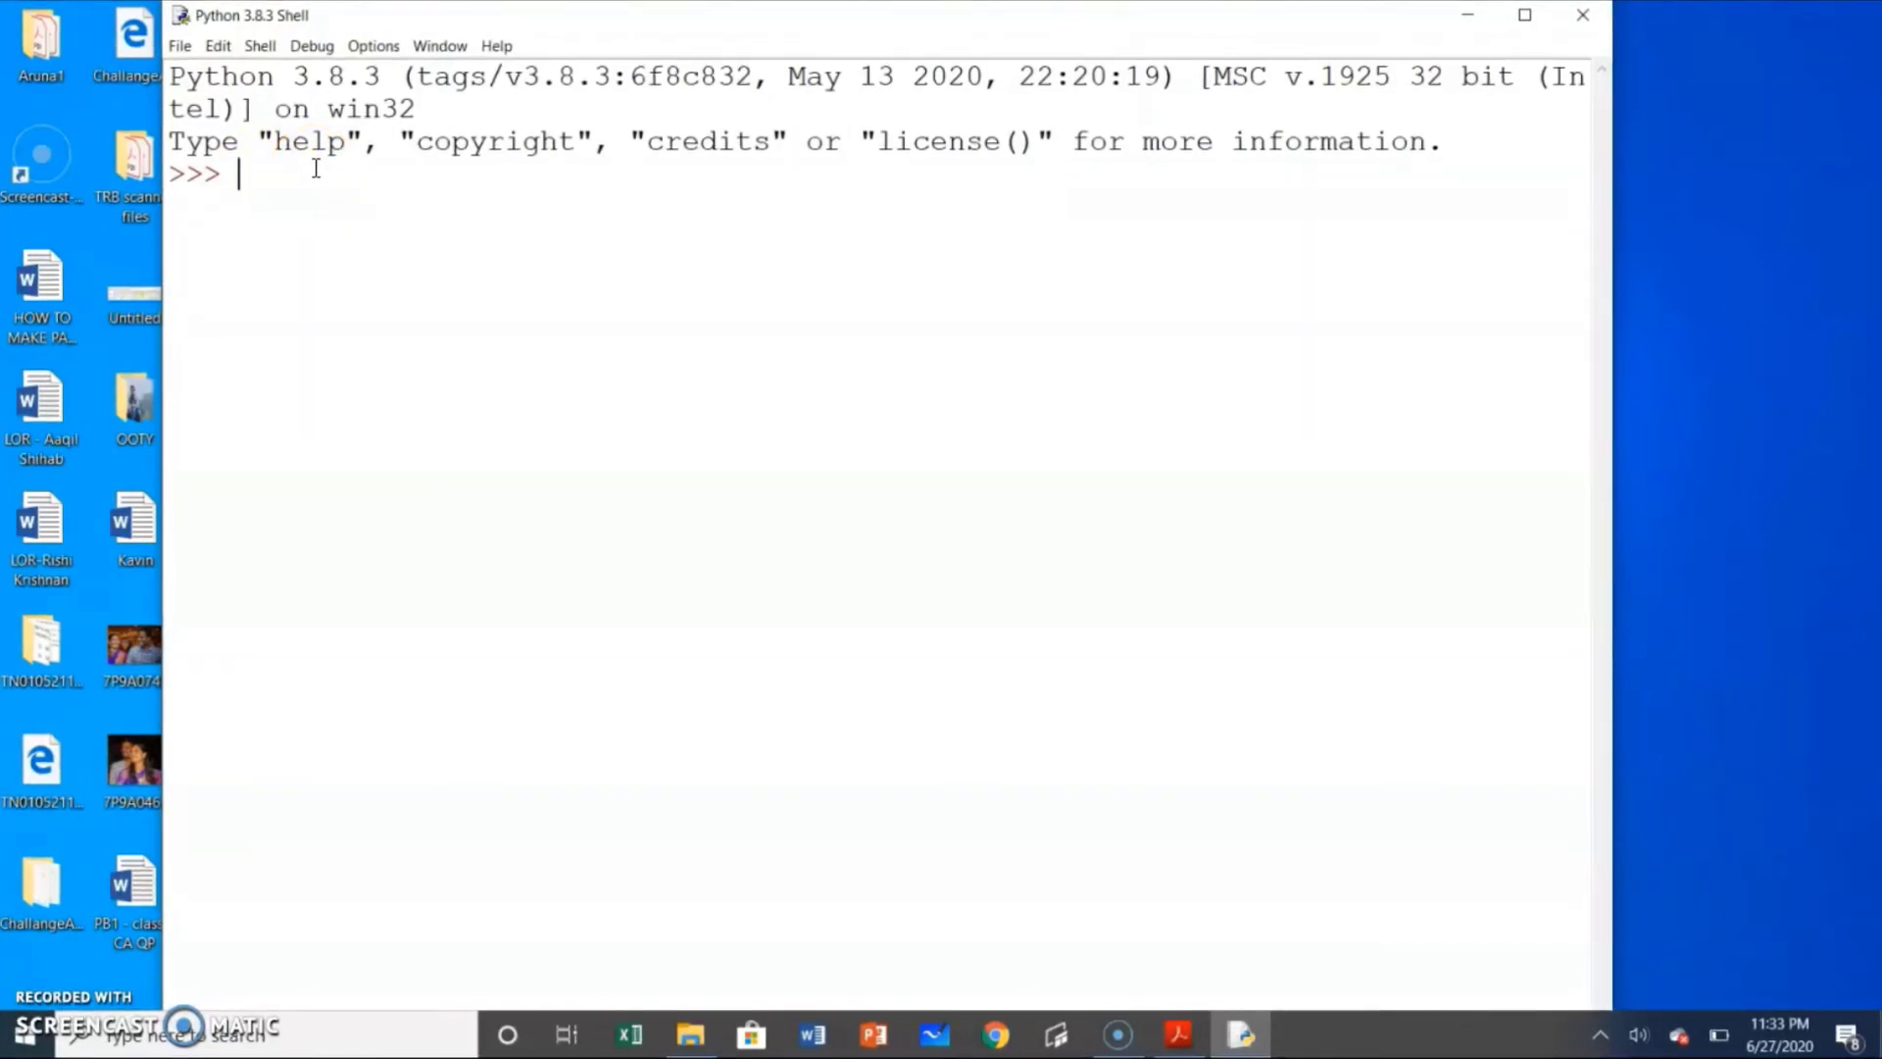
type("78 + ")
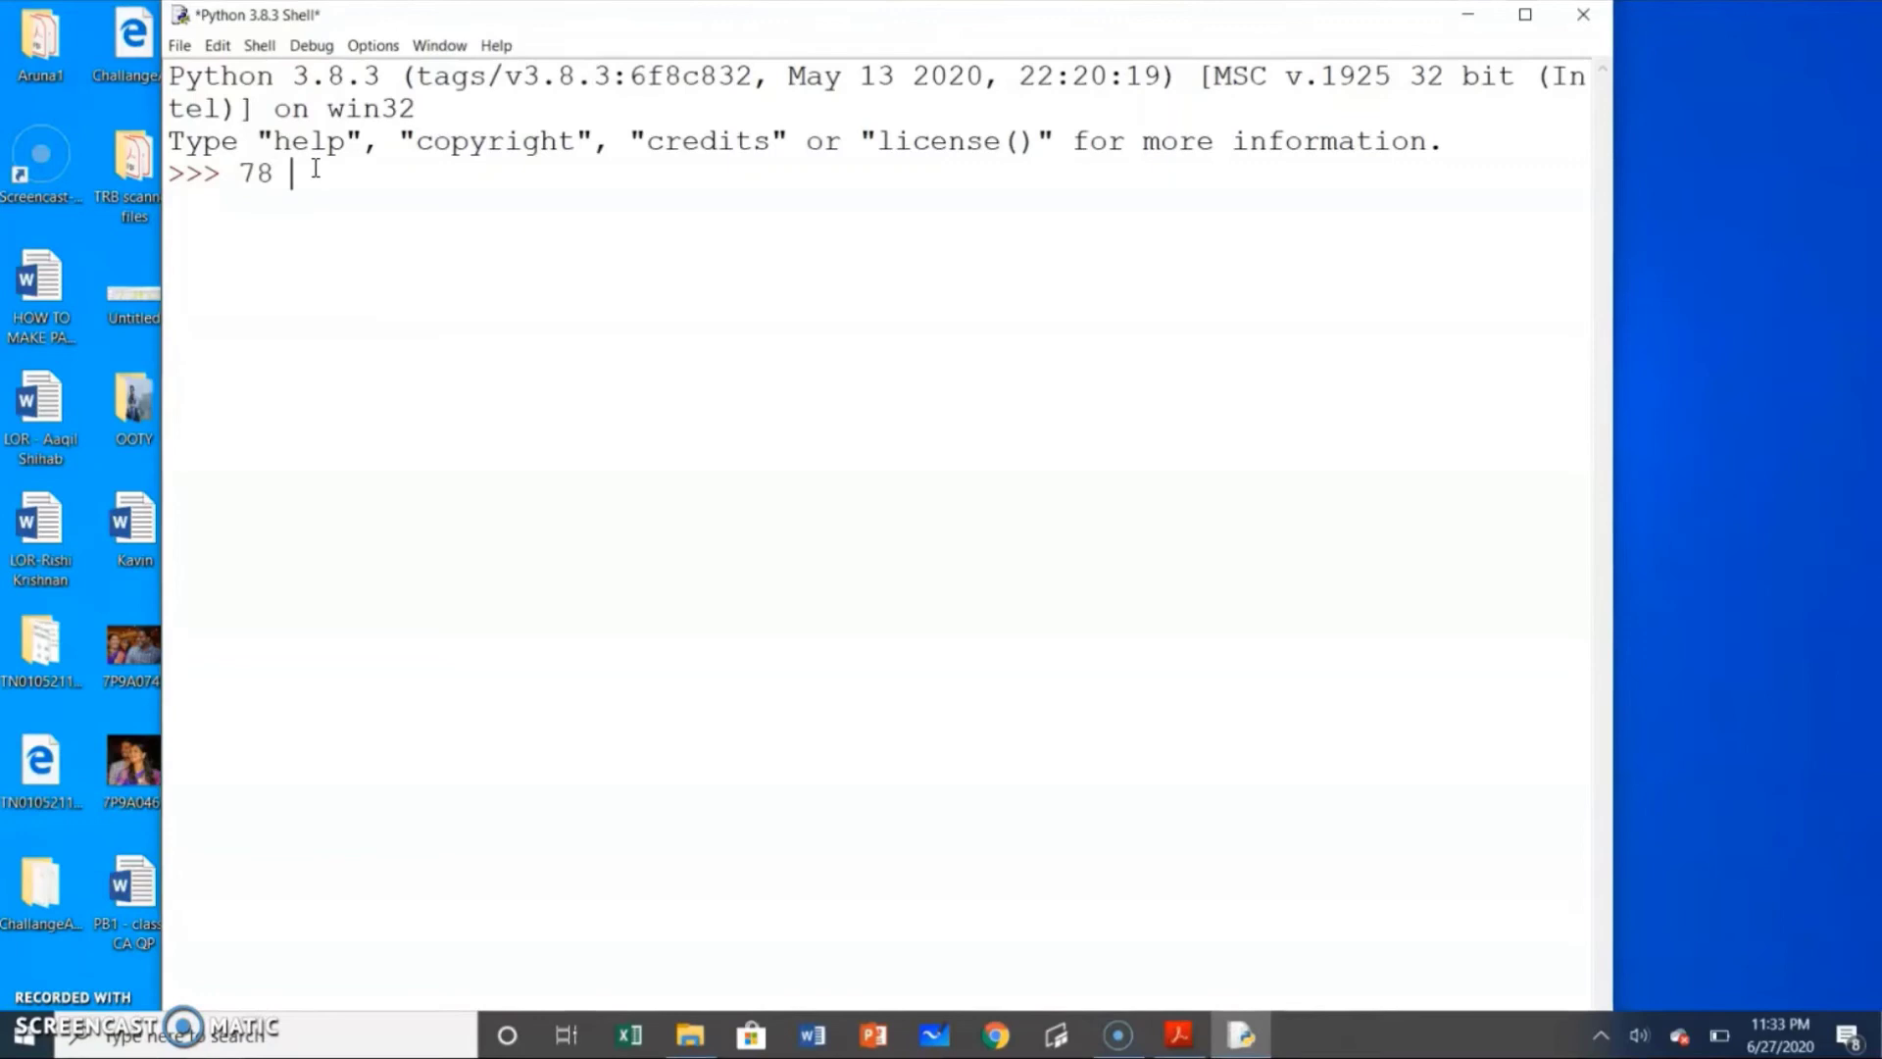
type("56")
key("Return")
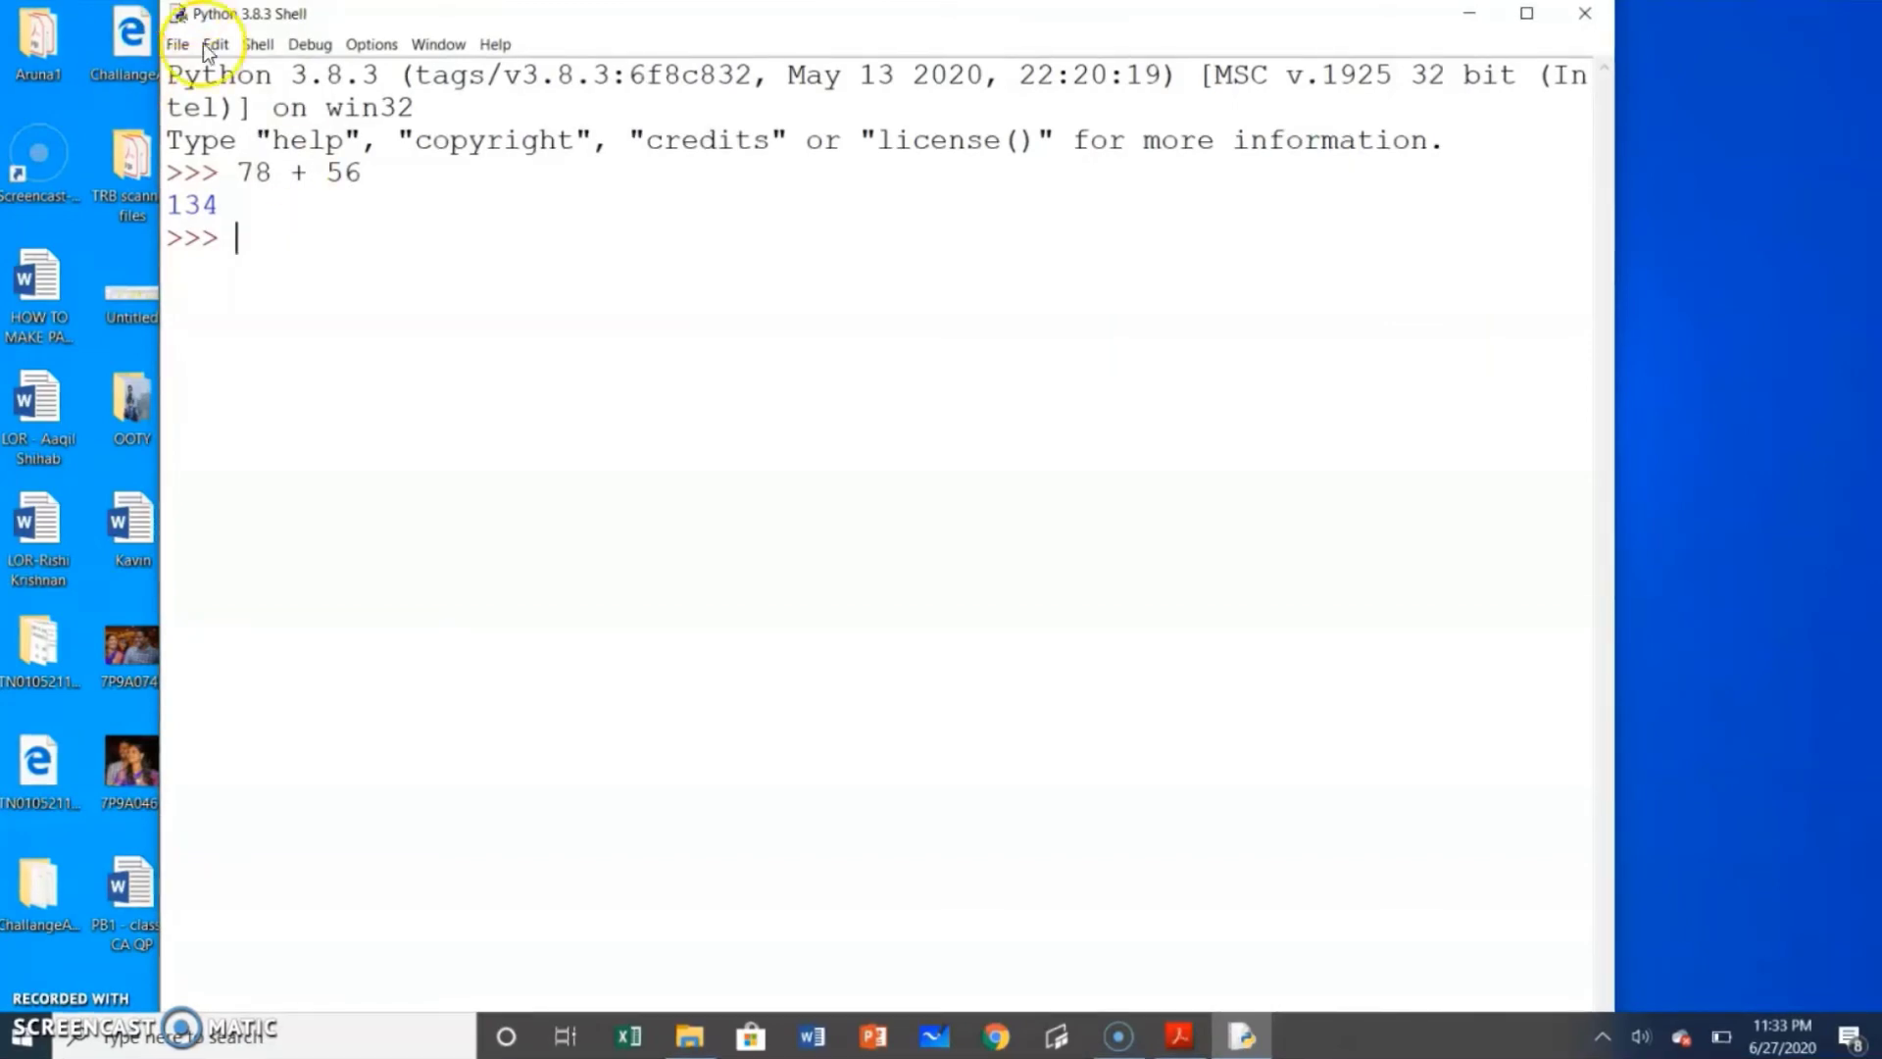
left_click(244, 239)
left_click(226, 239)
type("x")
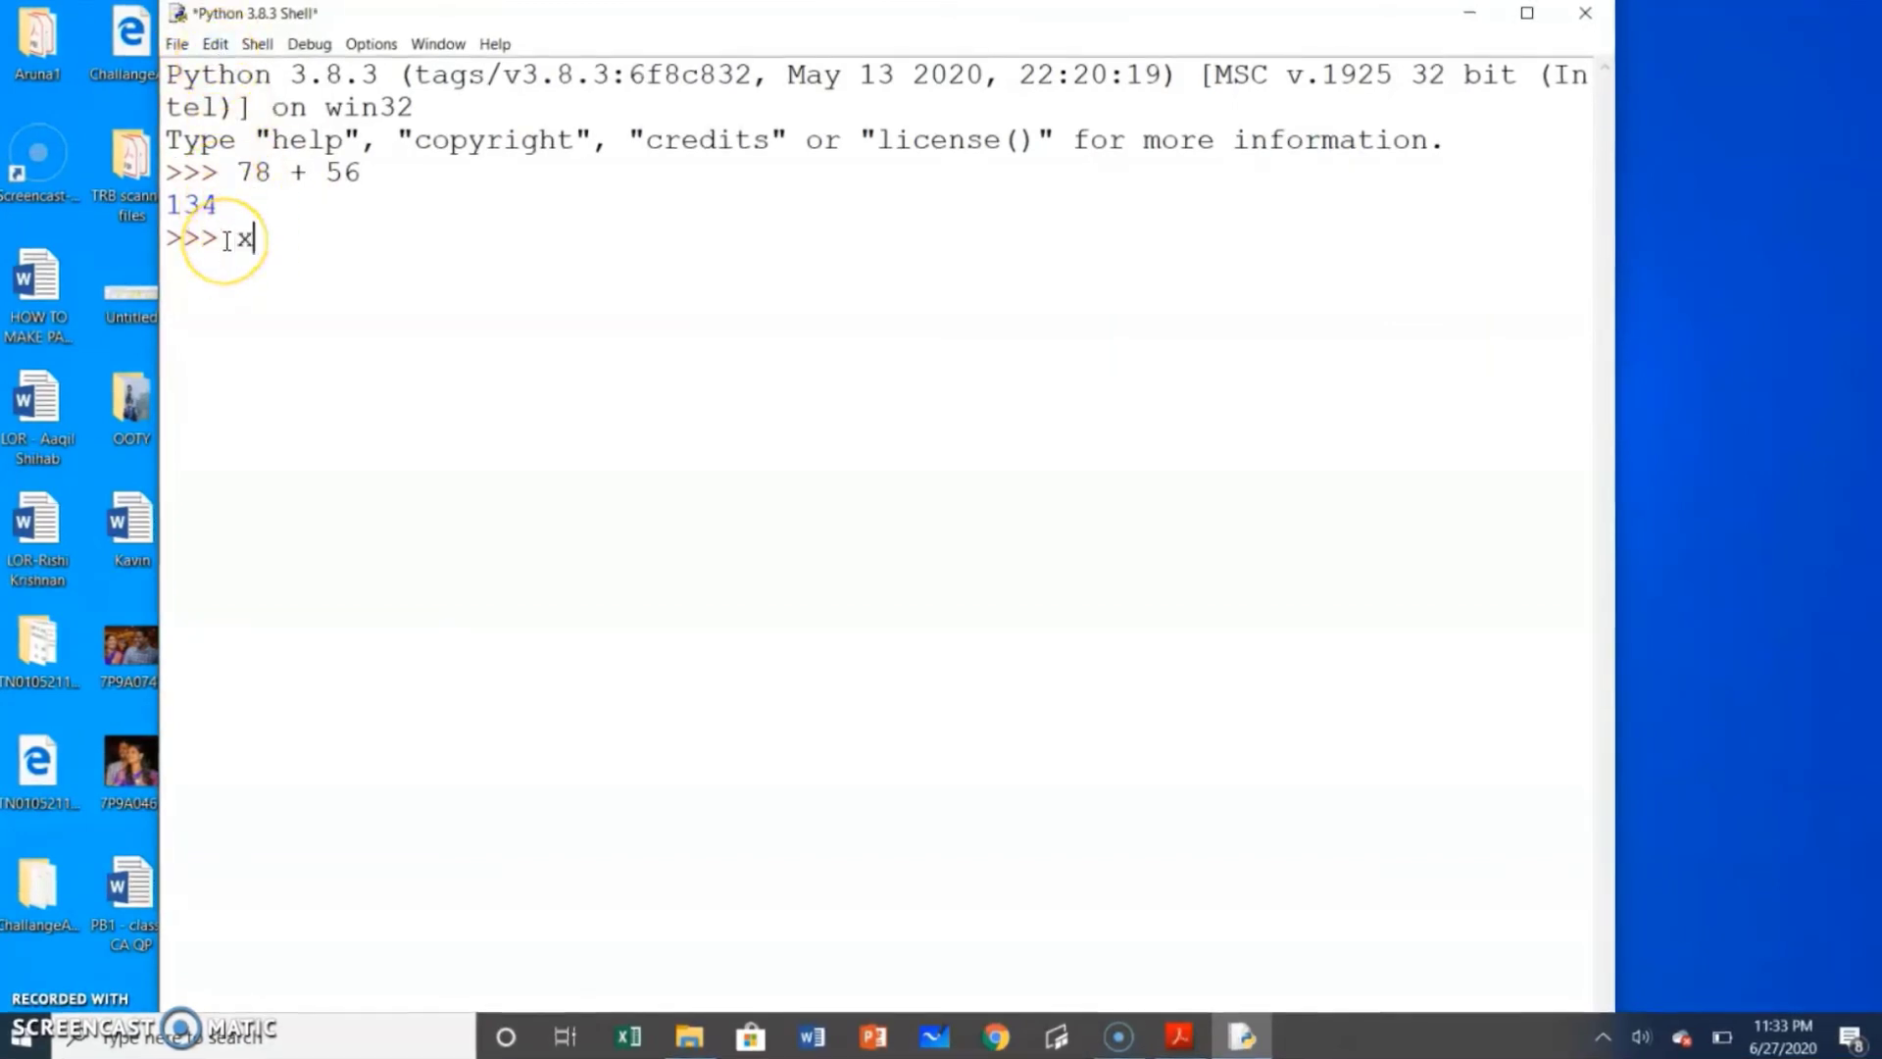
type(" = 89")
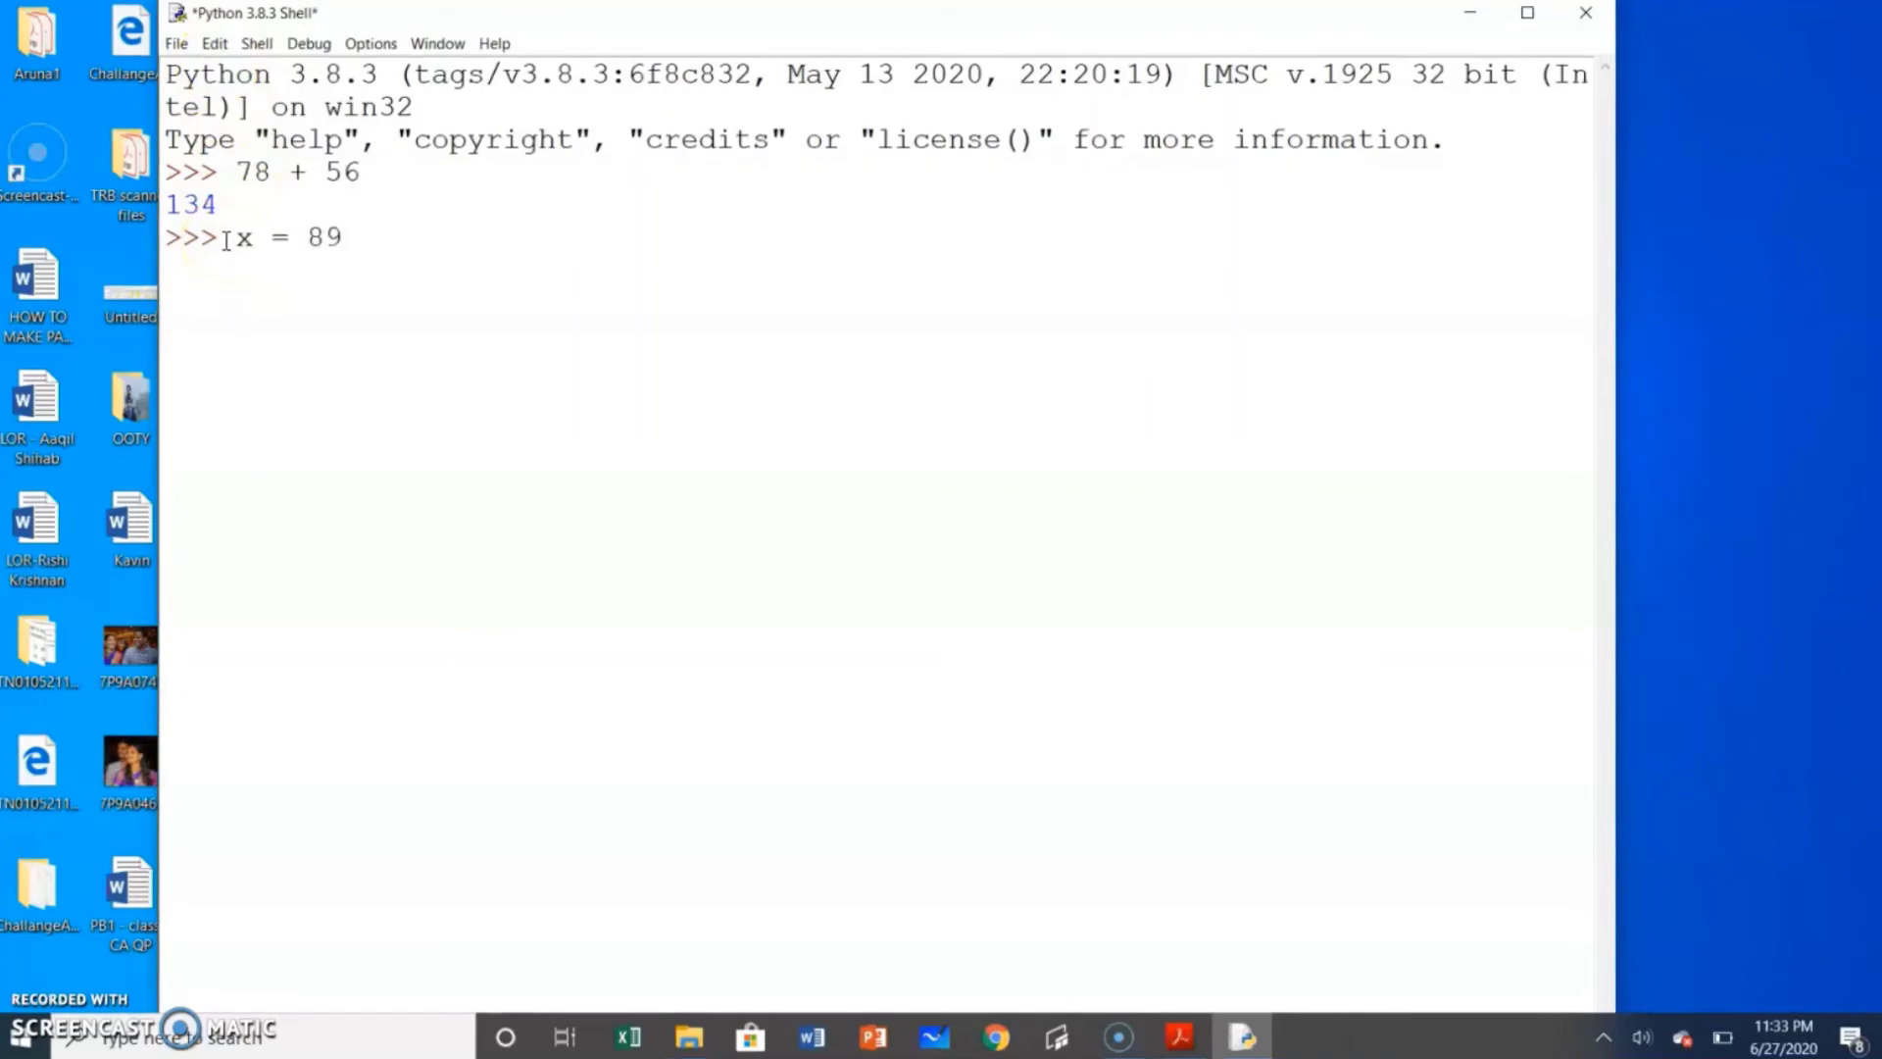
- Set x = 89 and y = 78, then show their sum, 167
key("Return")
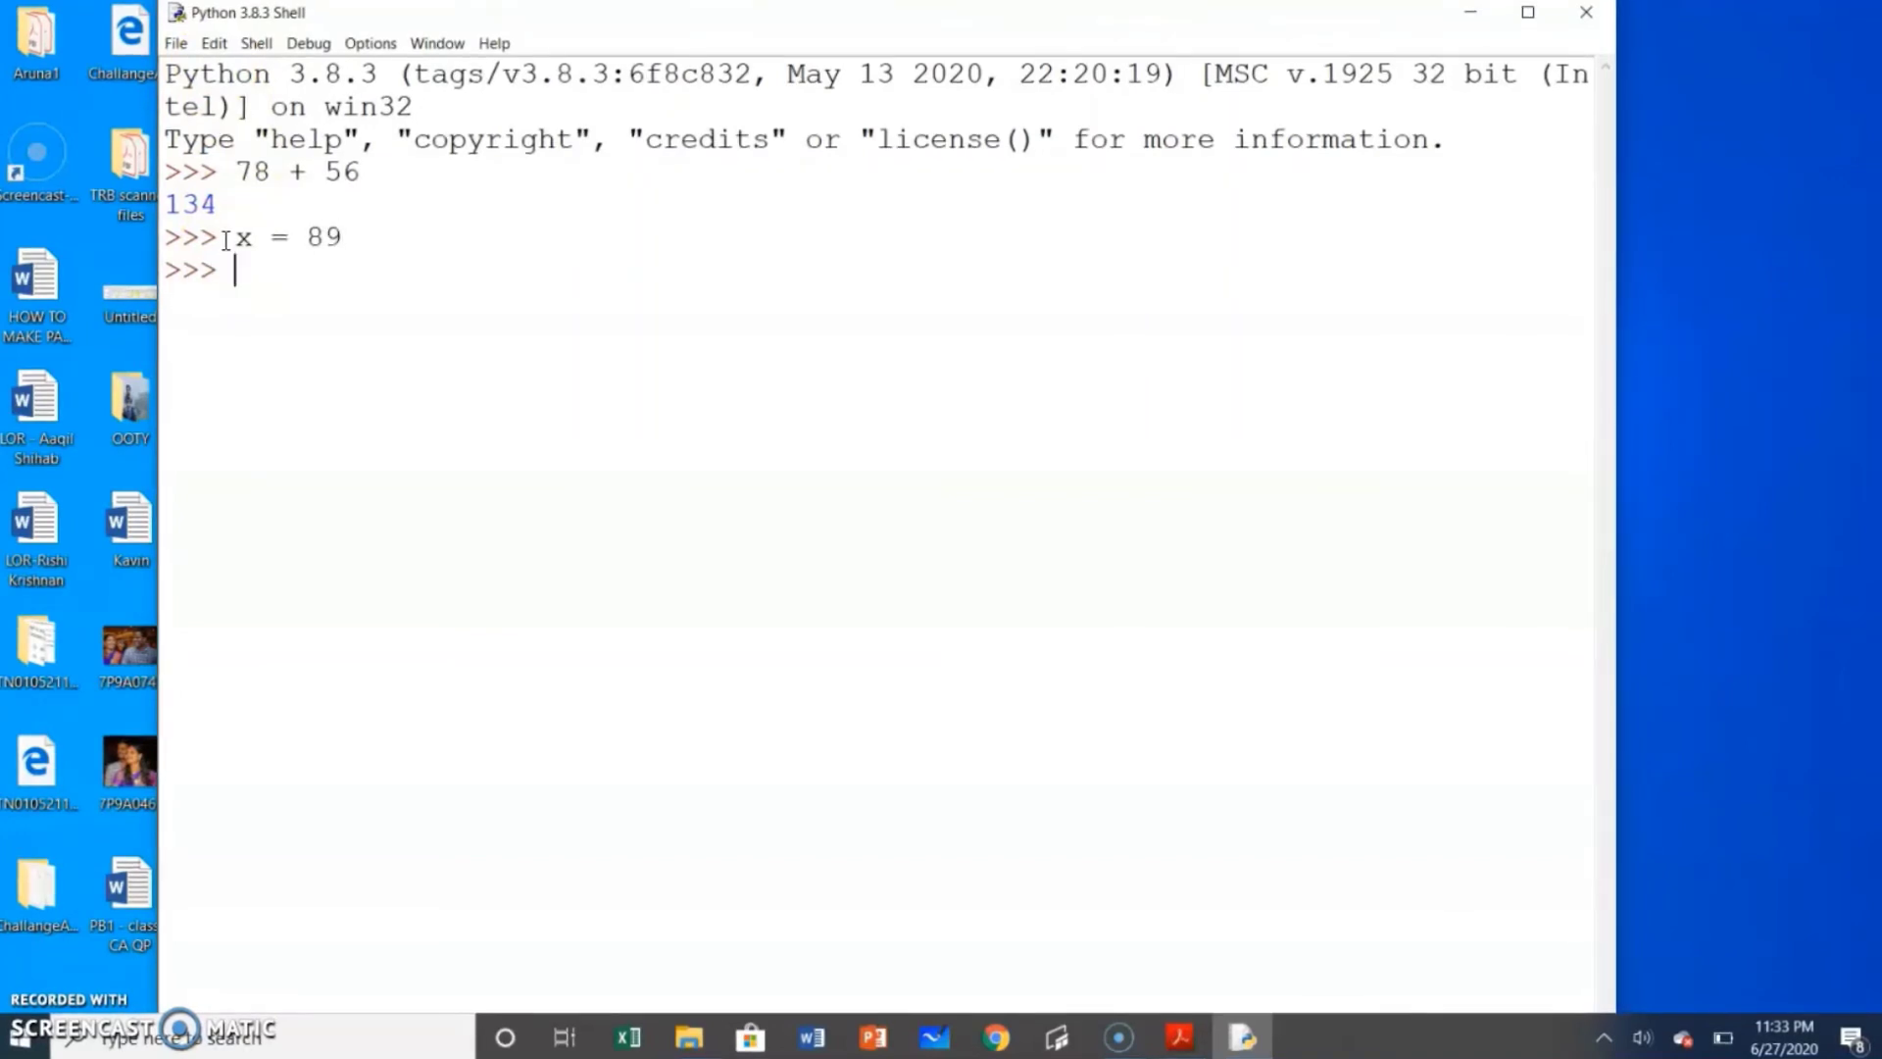
type("y = 78")
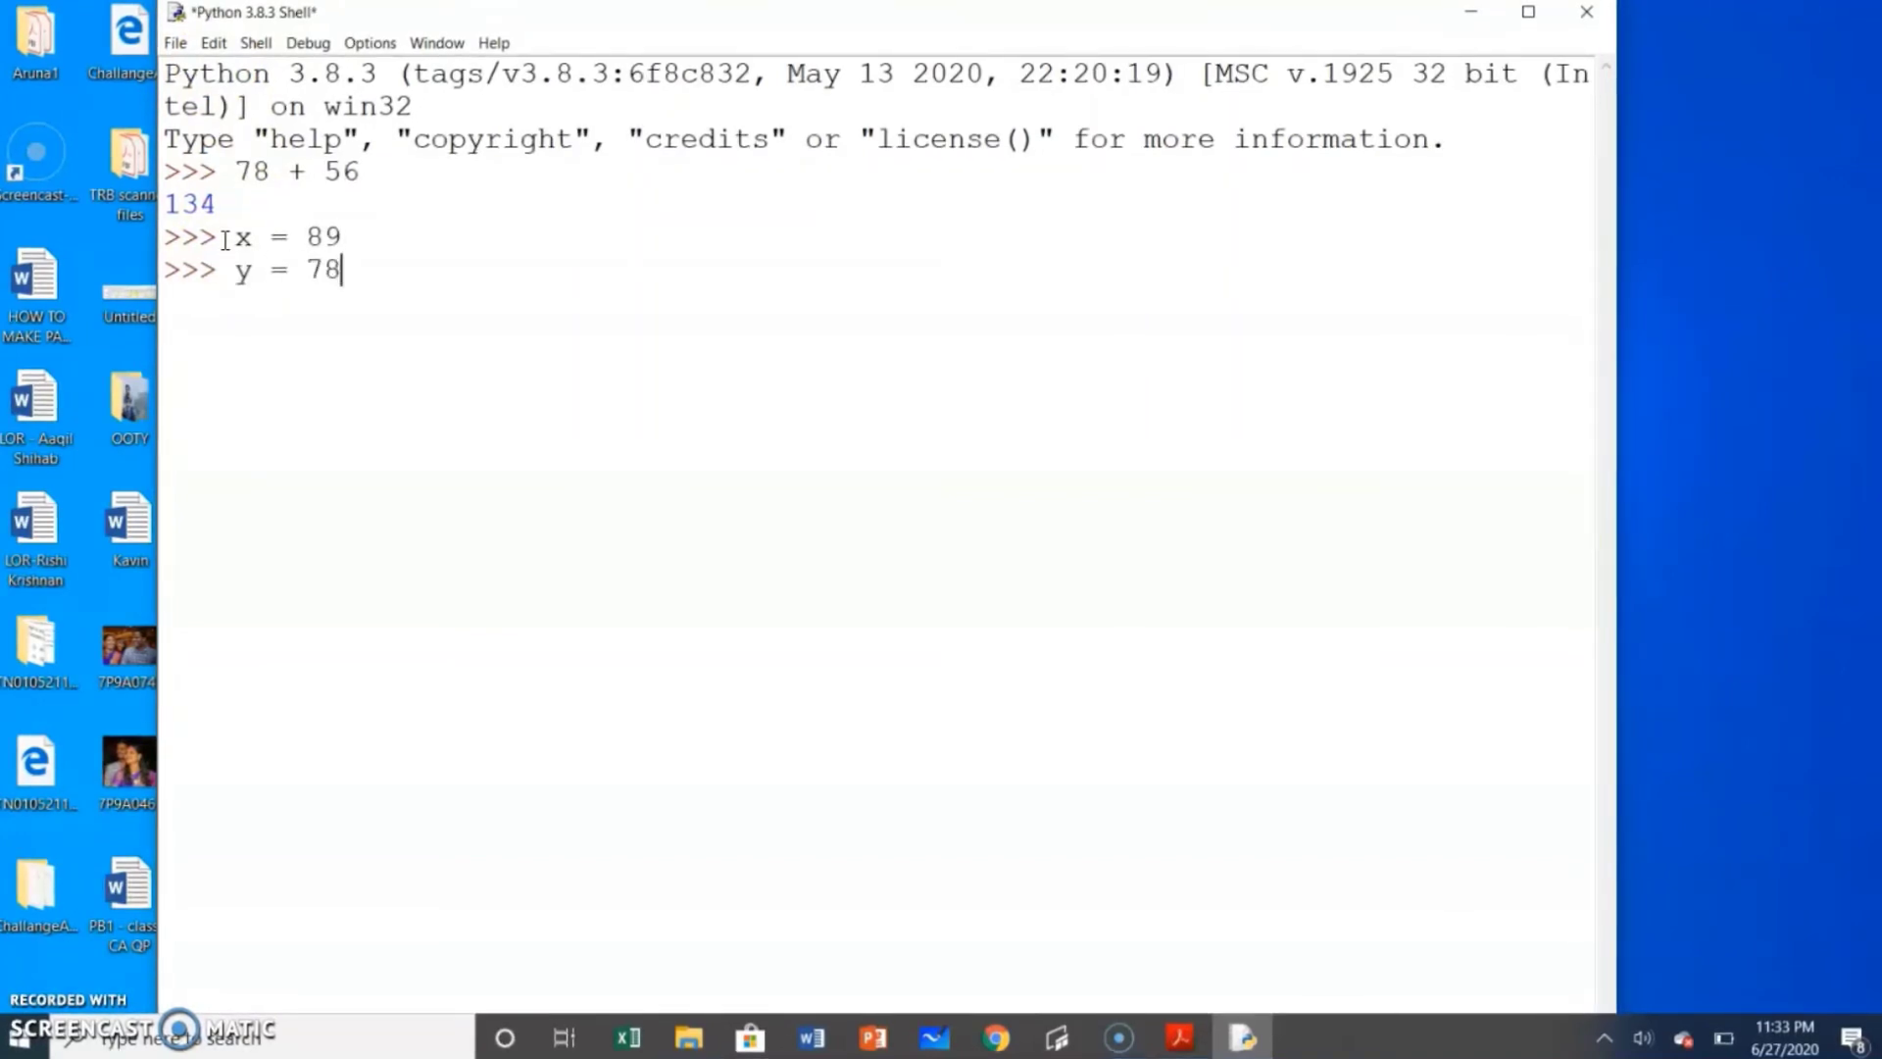
key("Return")
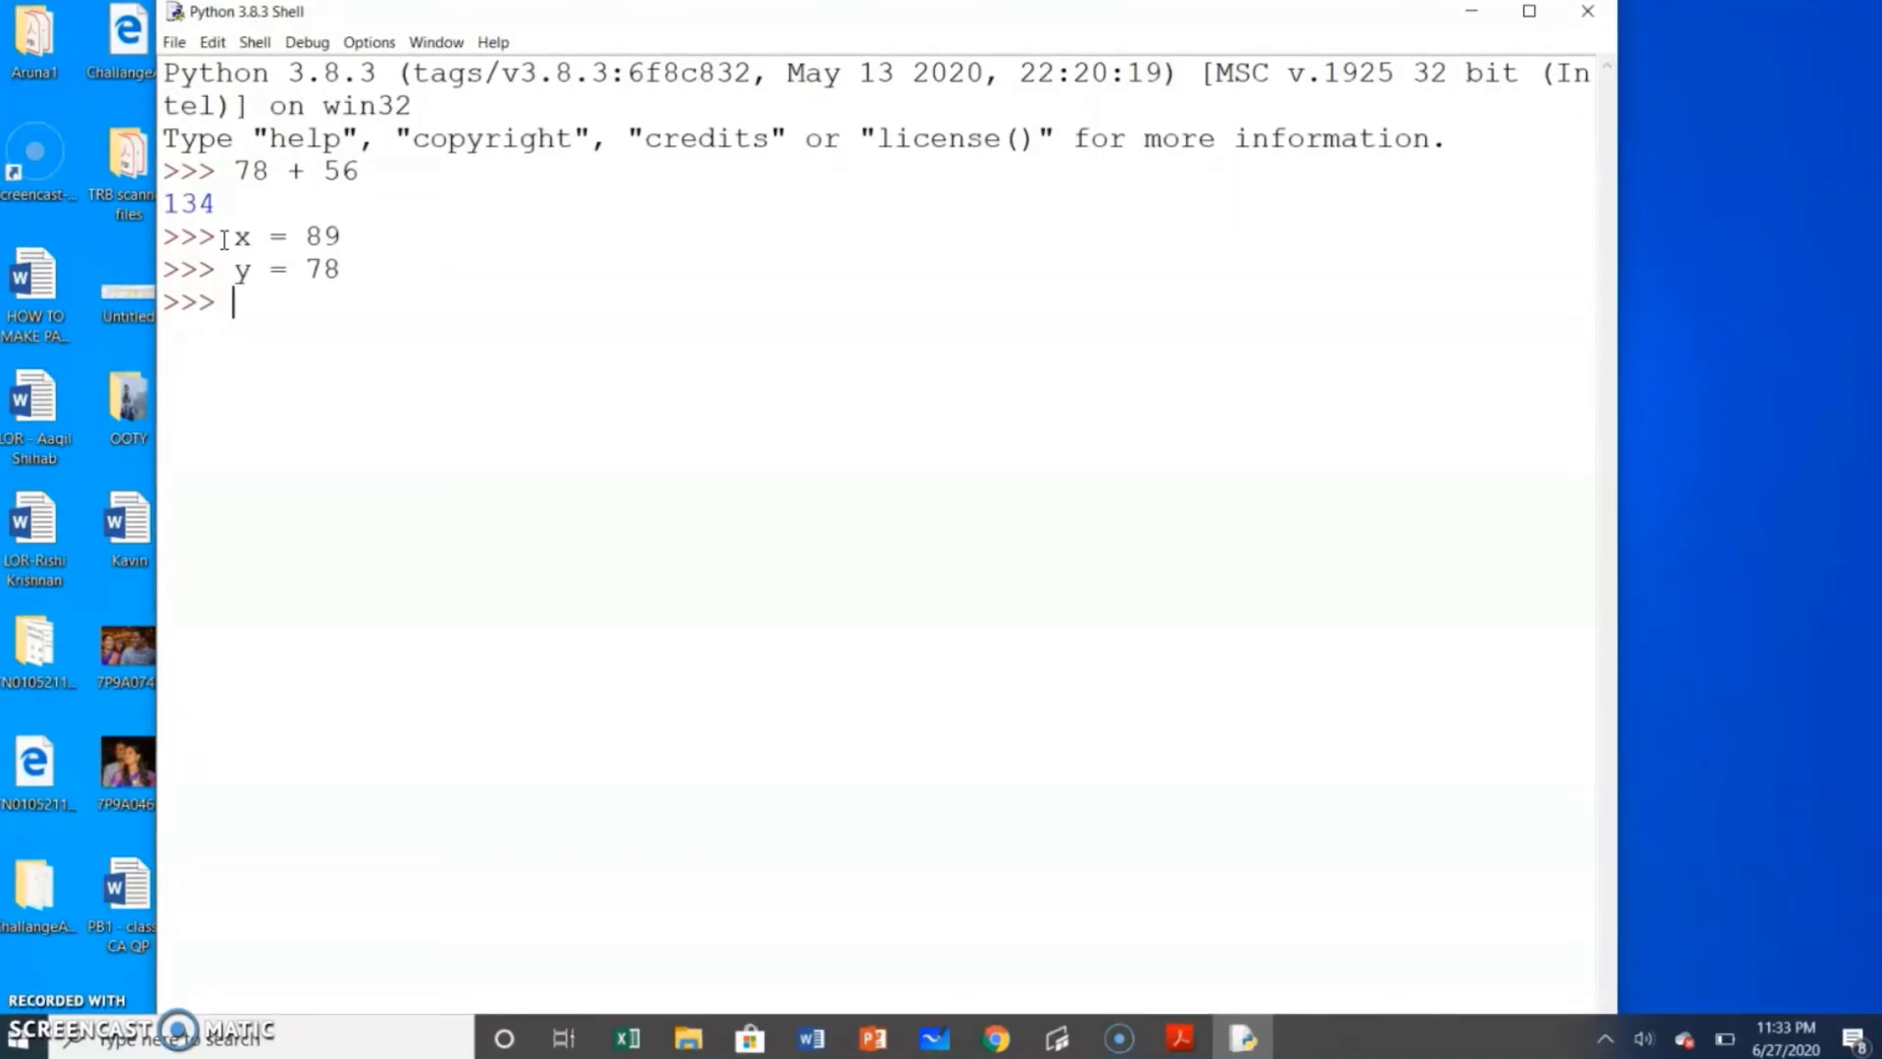
type("x + y")
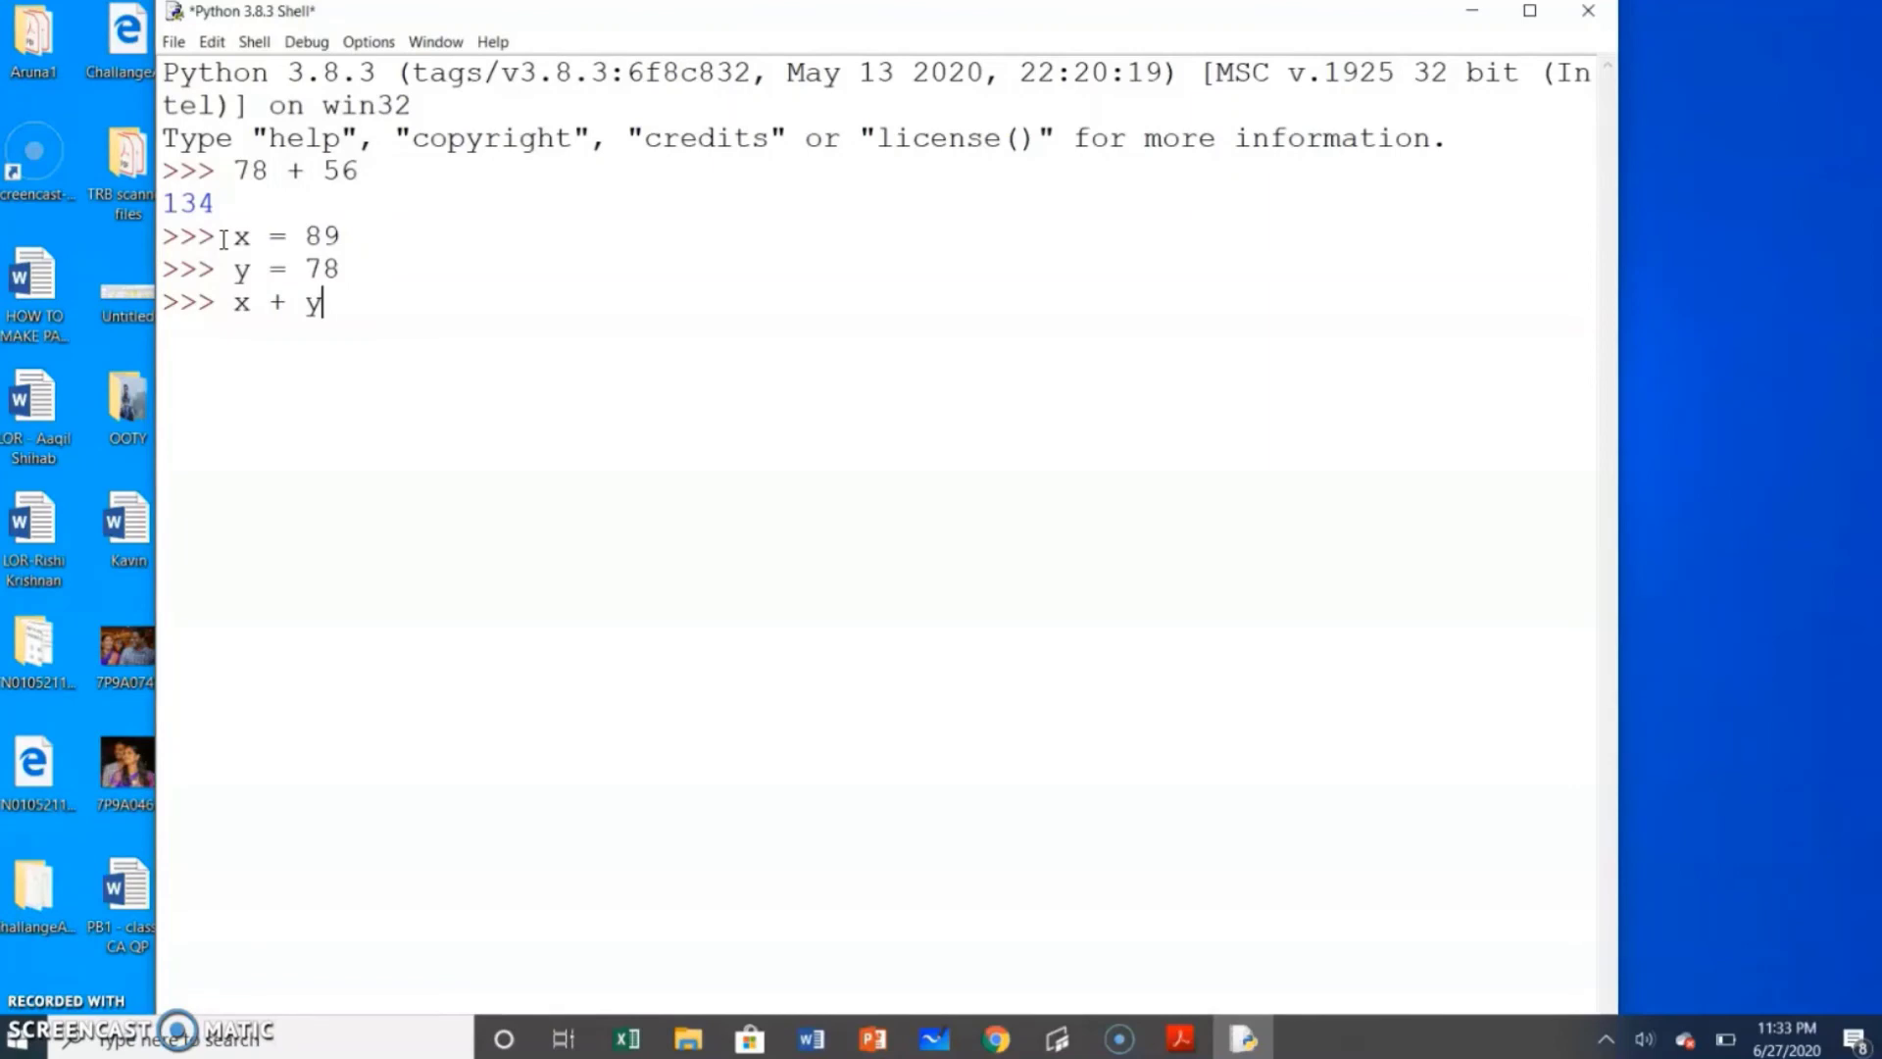
key("Return")
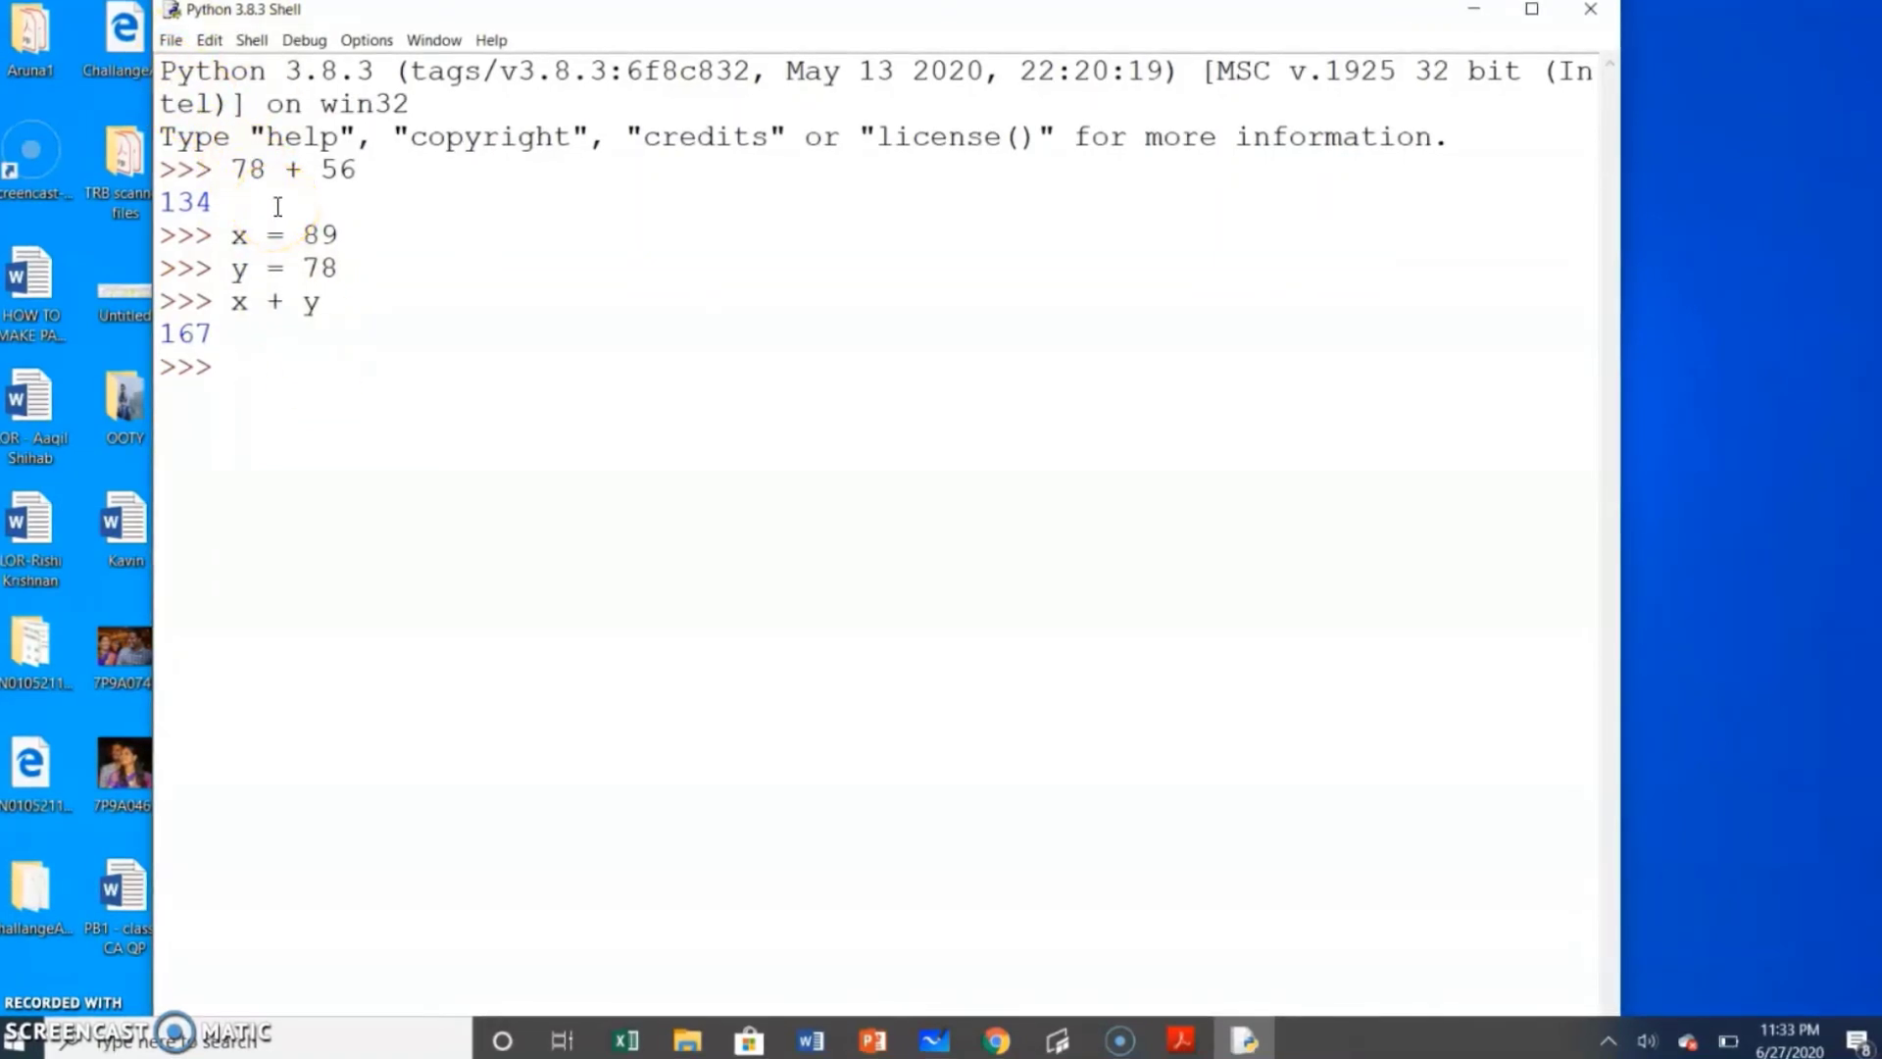
- Open a new blank script window from IDLE's File menu
left_click(169, 45)
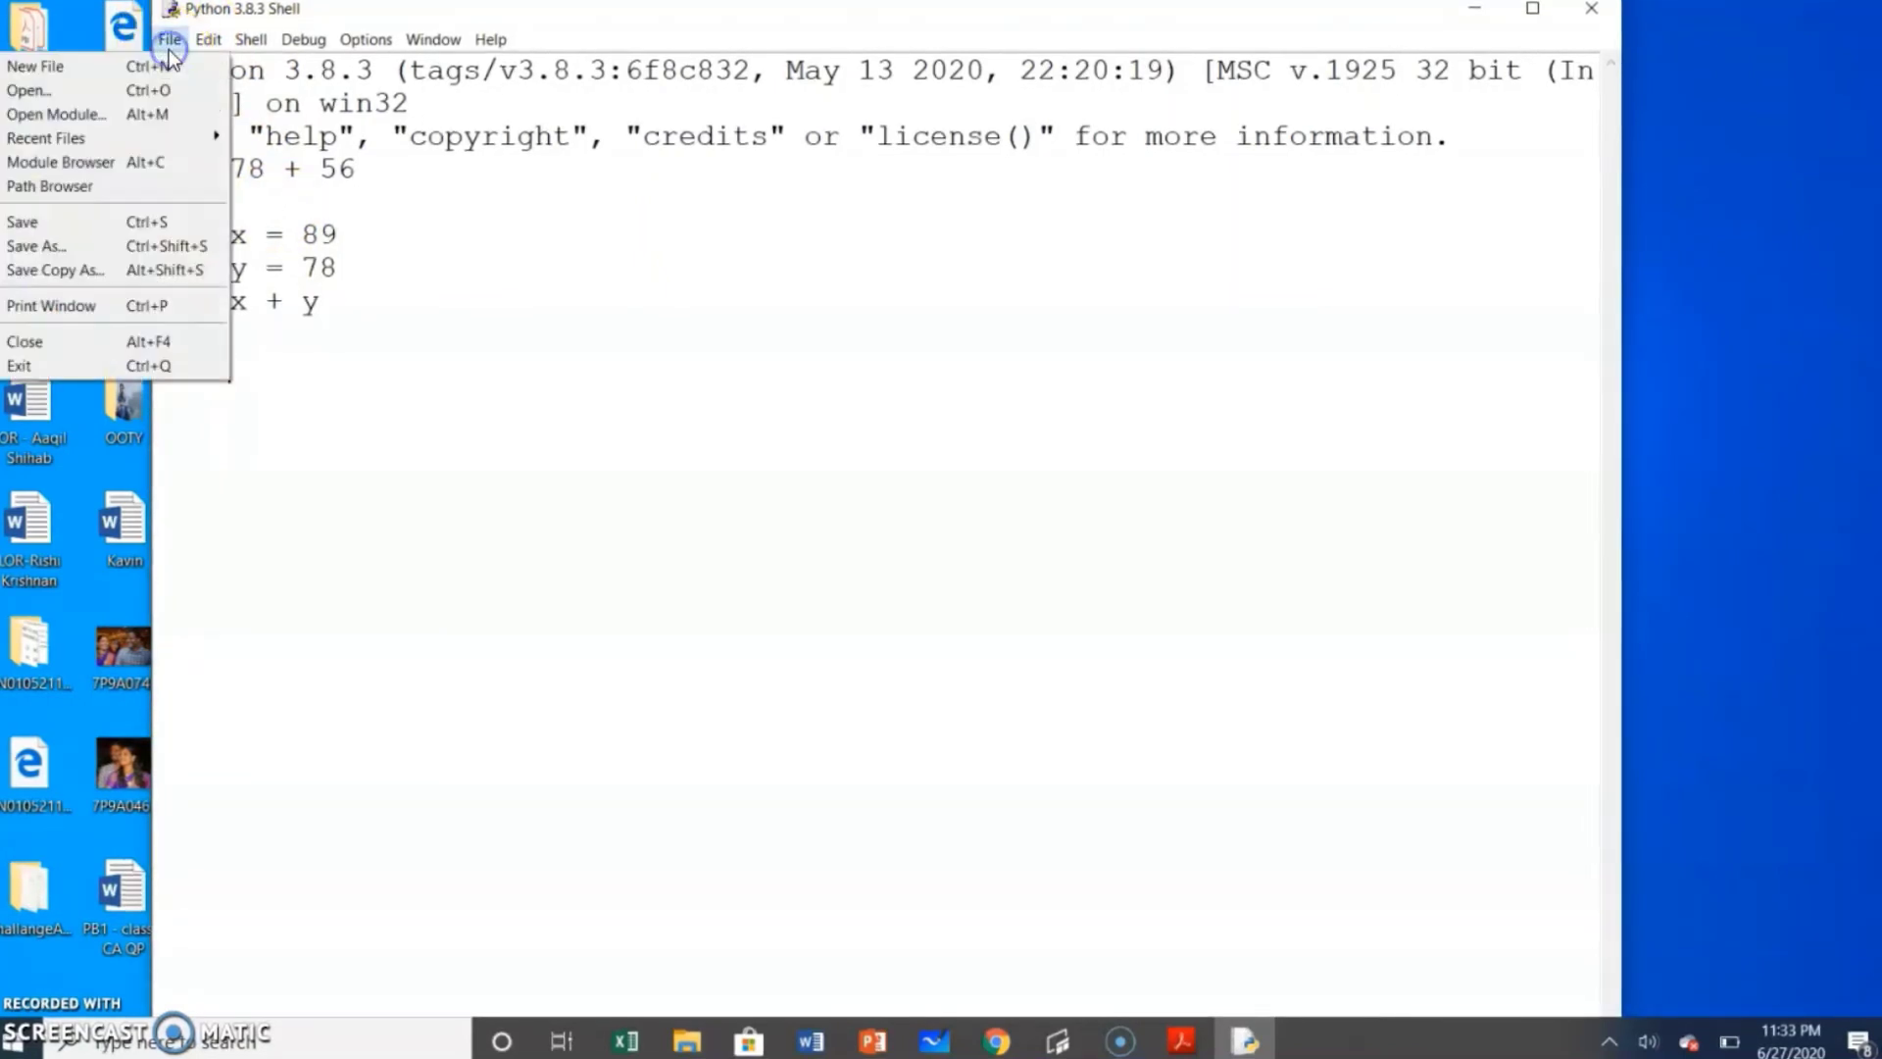
left_click(139, 62)
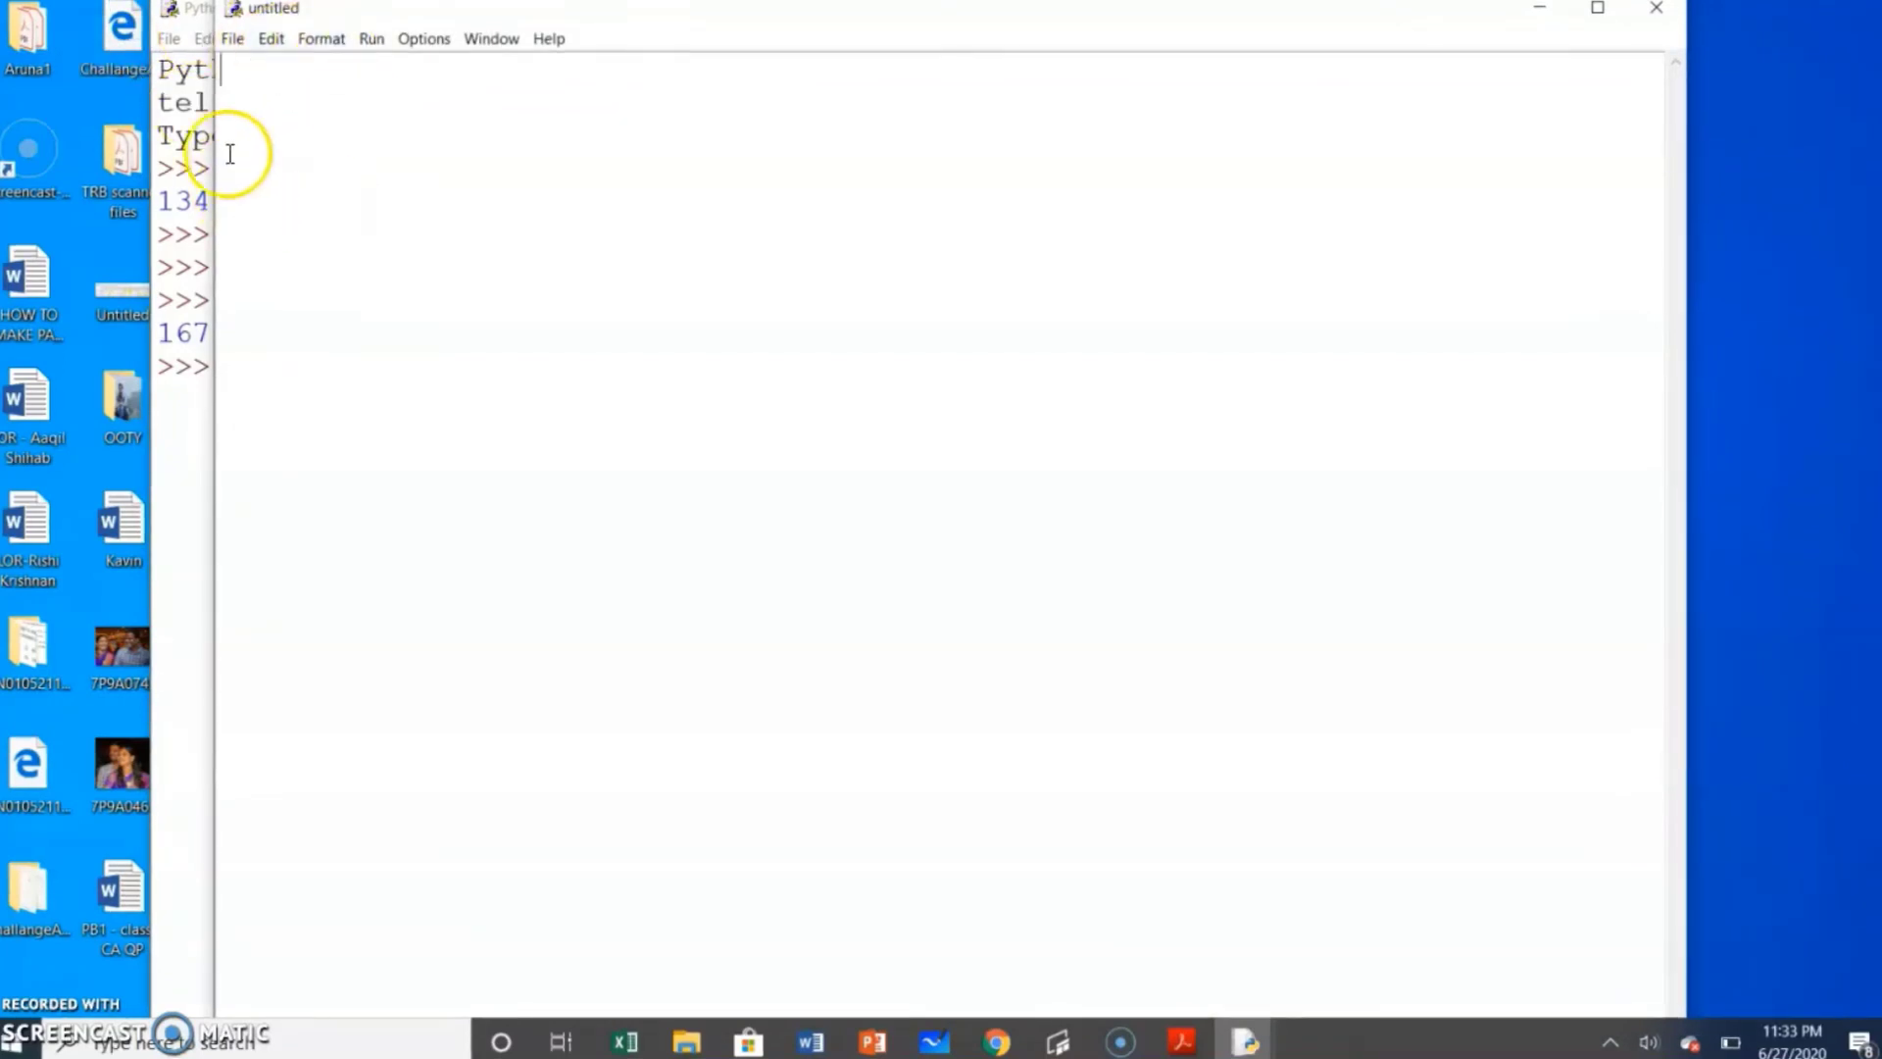
type("p")
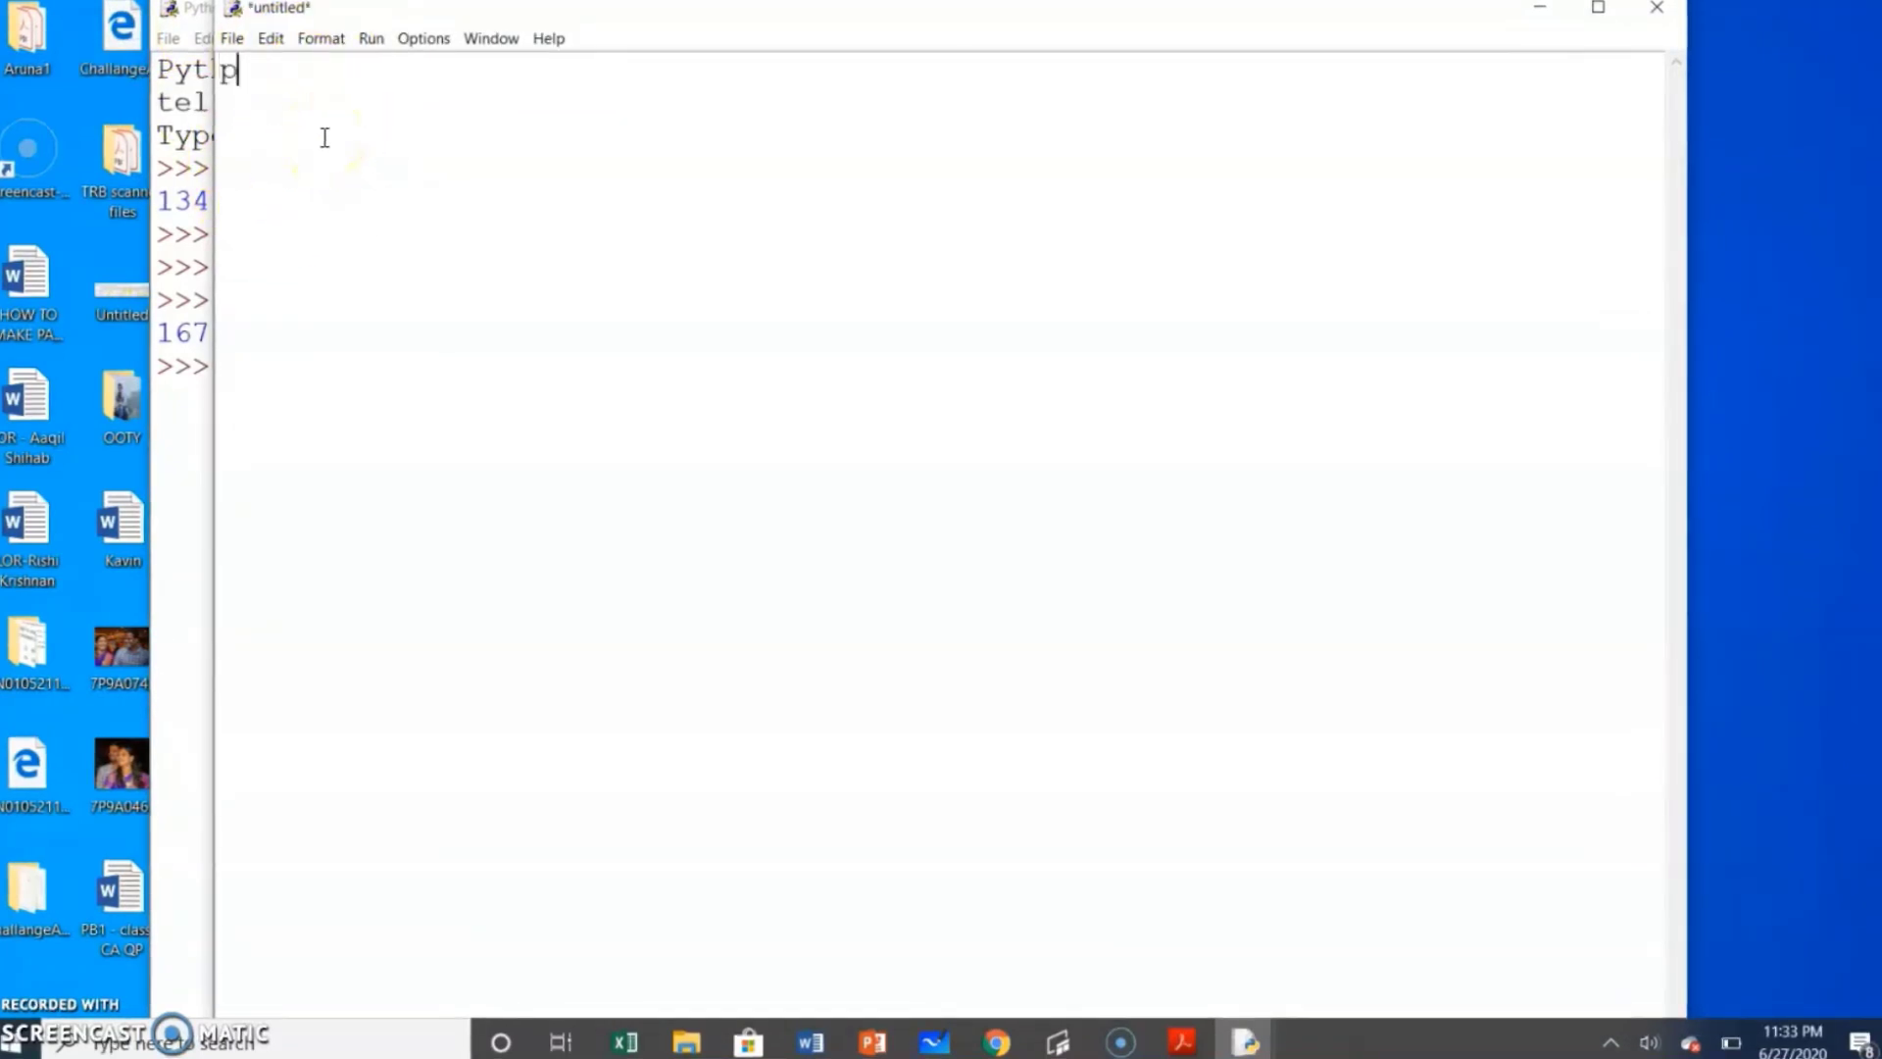
type("rint(\"")
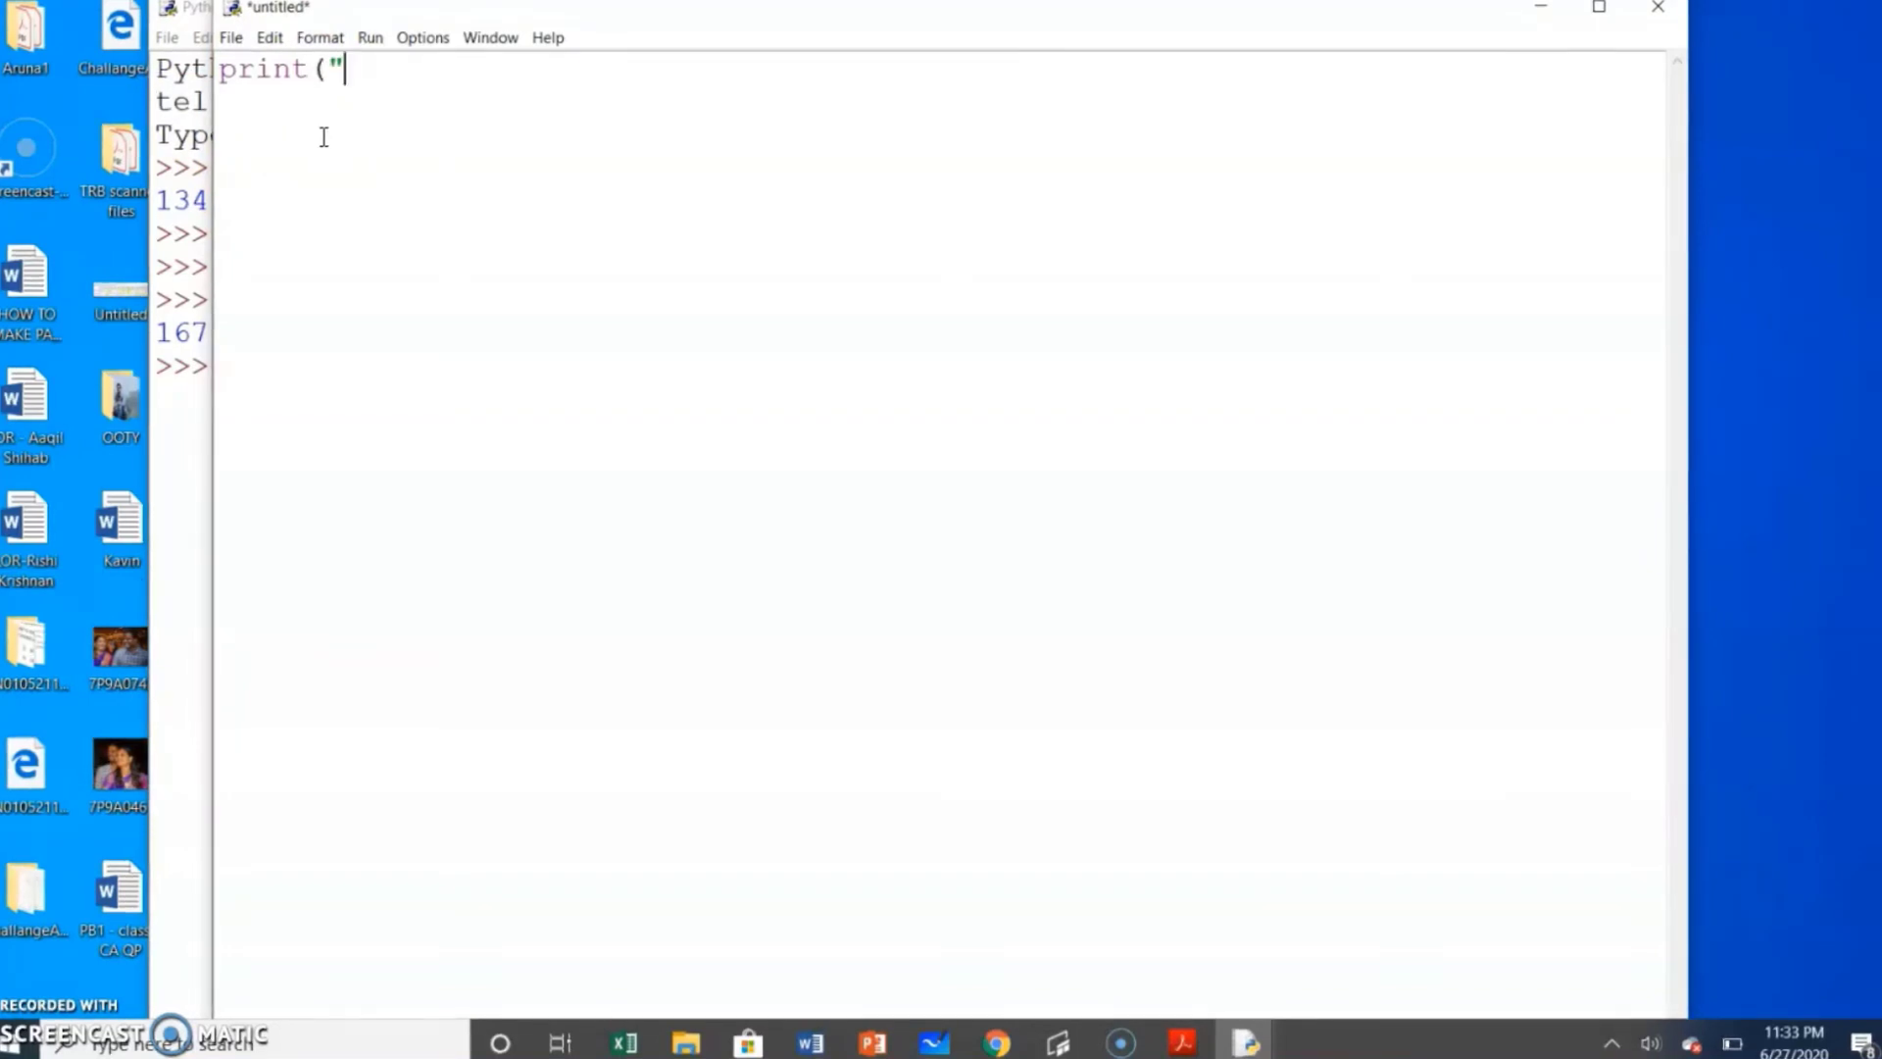
type("Hello")
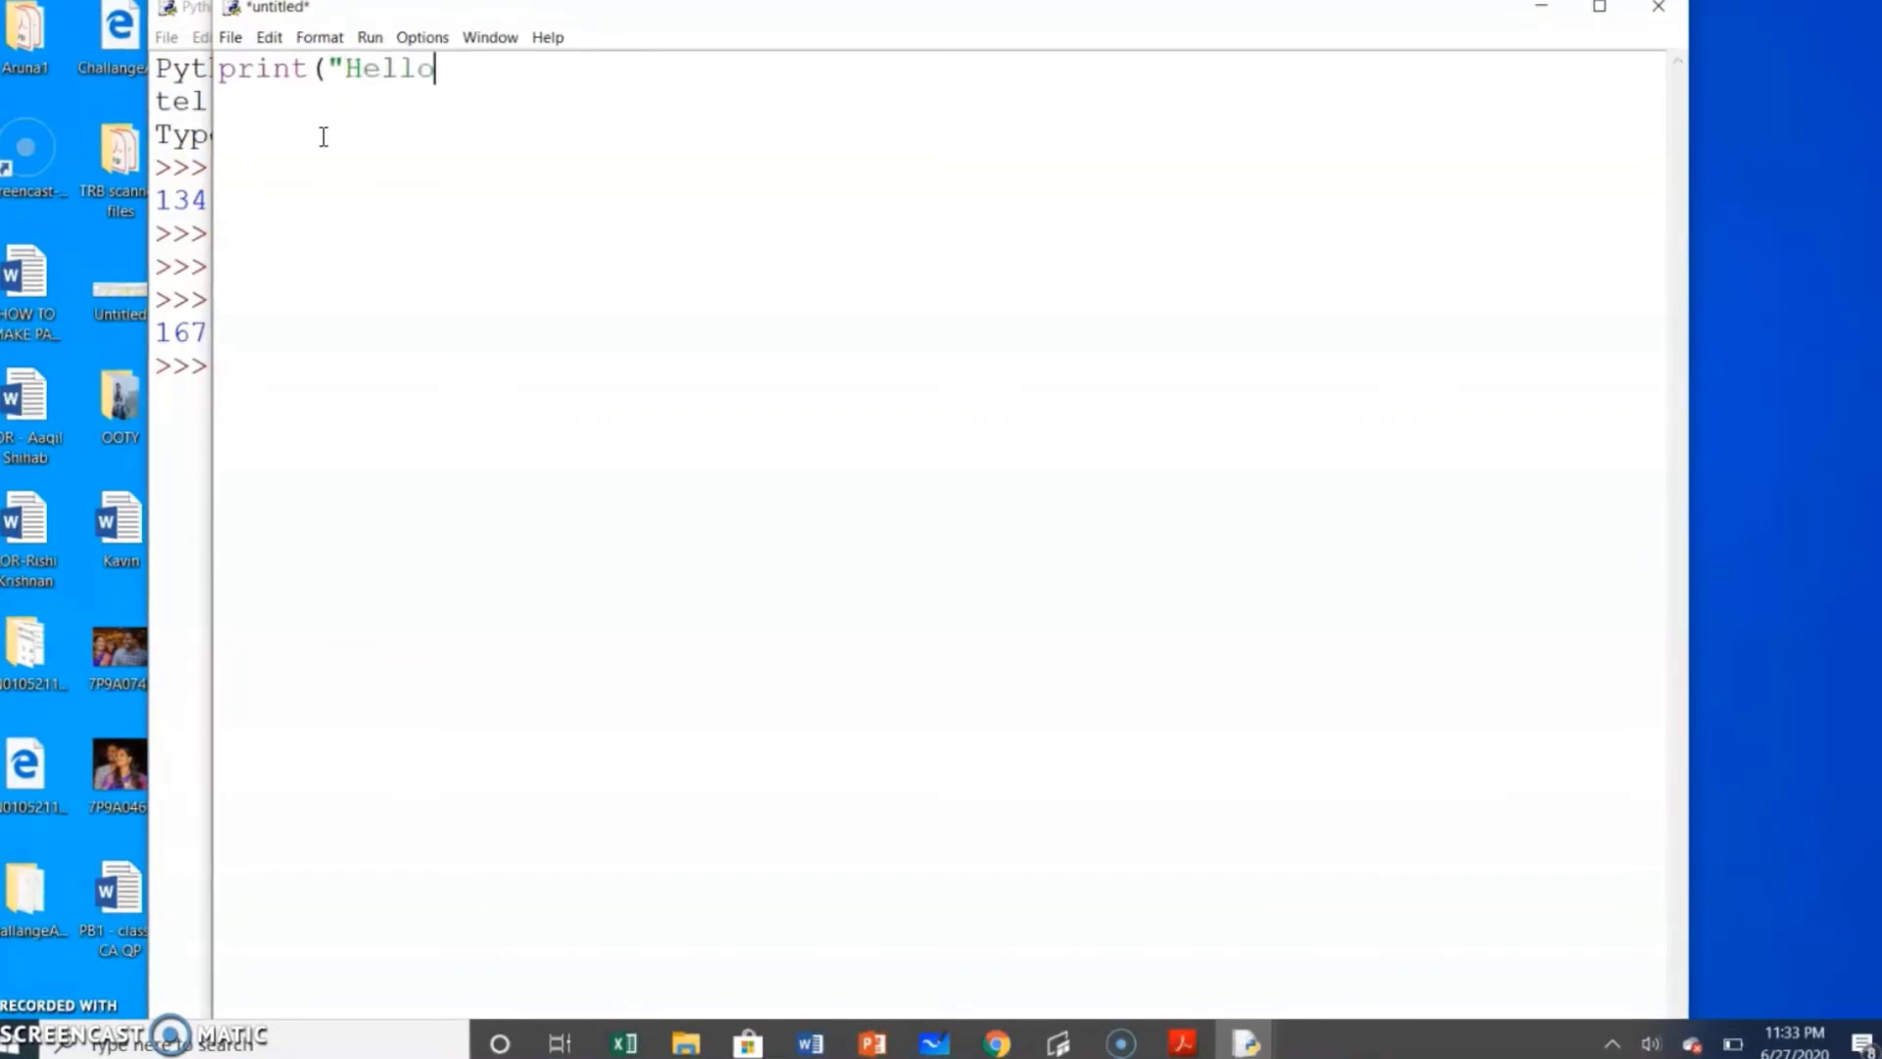
type("\"")
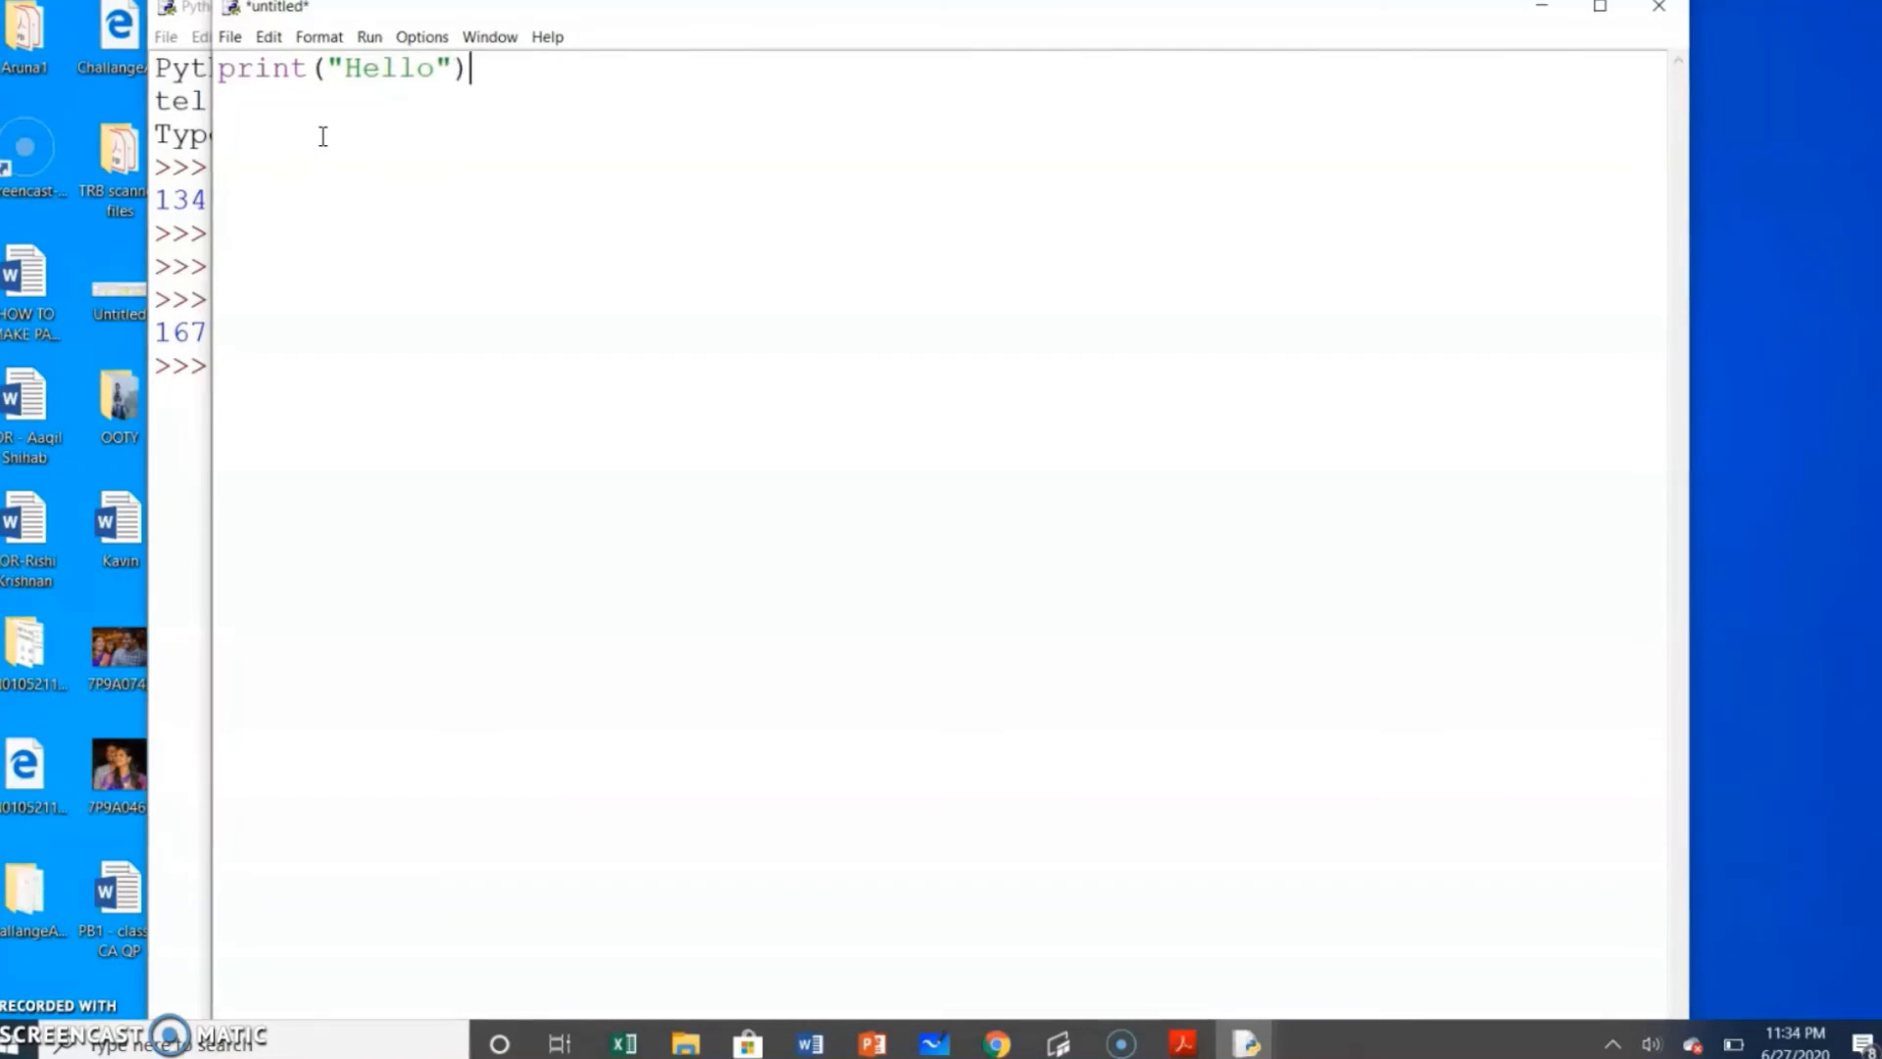
- Save the print("Hello") script as demo.py in C:\Python\Python38-32
left_click(228, 38)
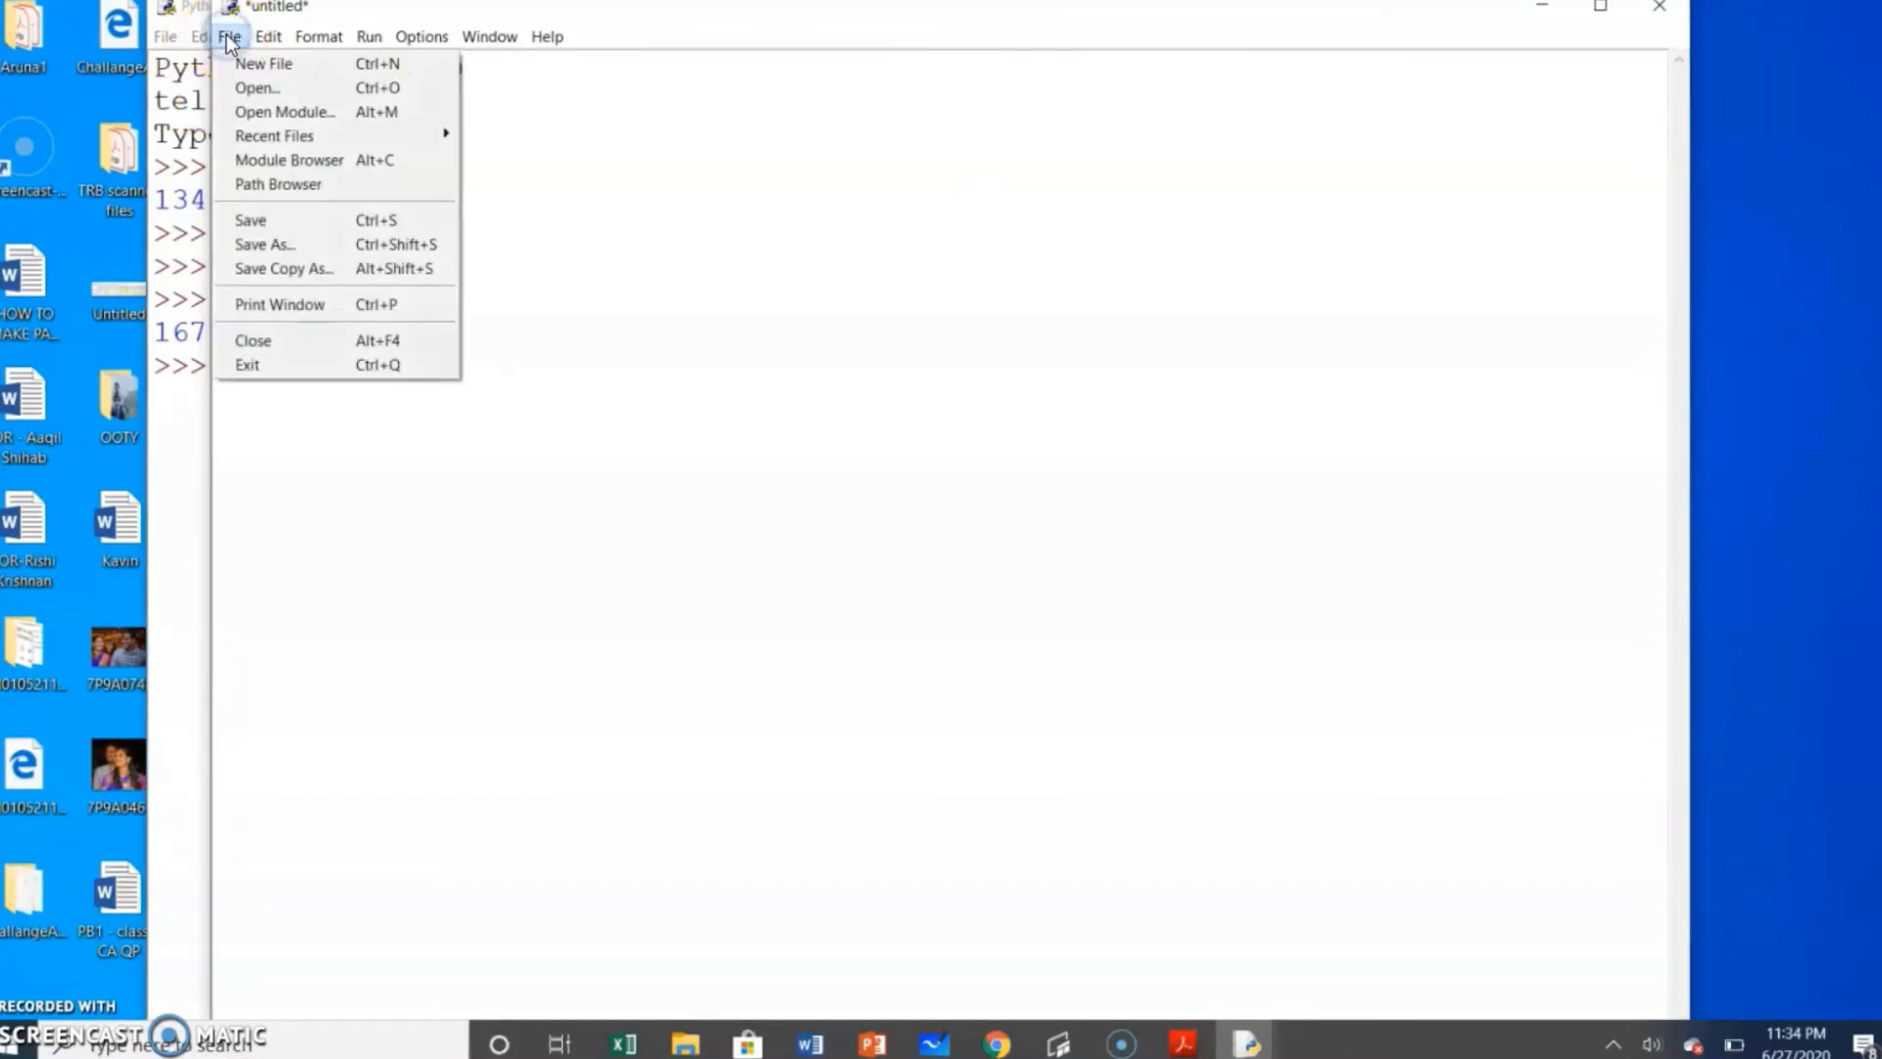
left_click(286, 218)
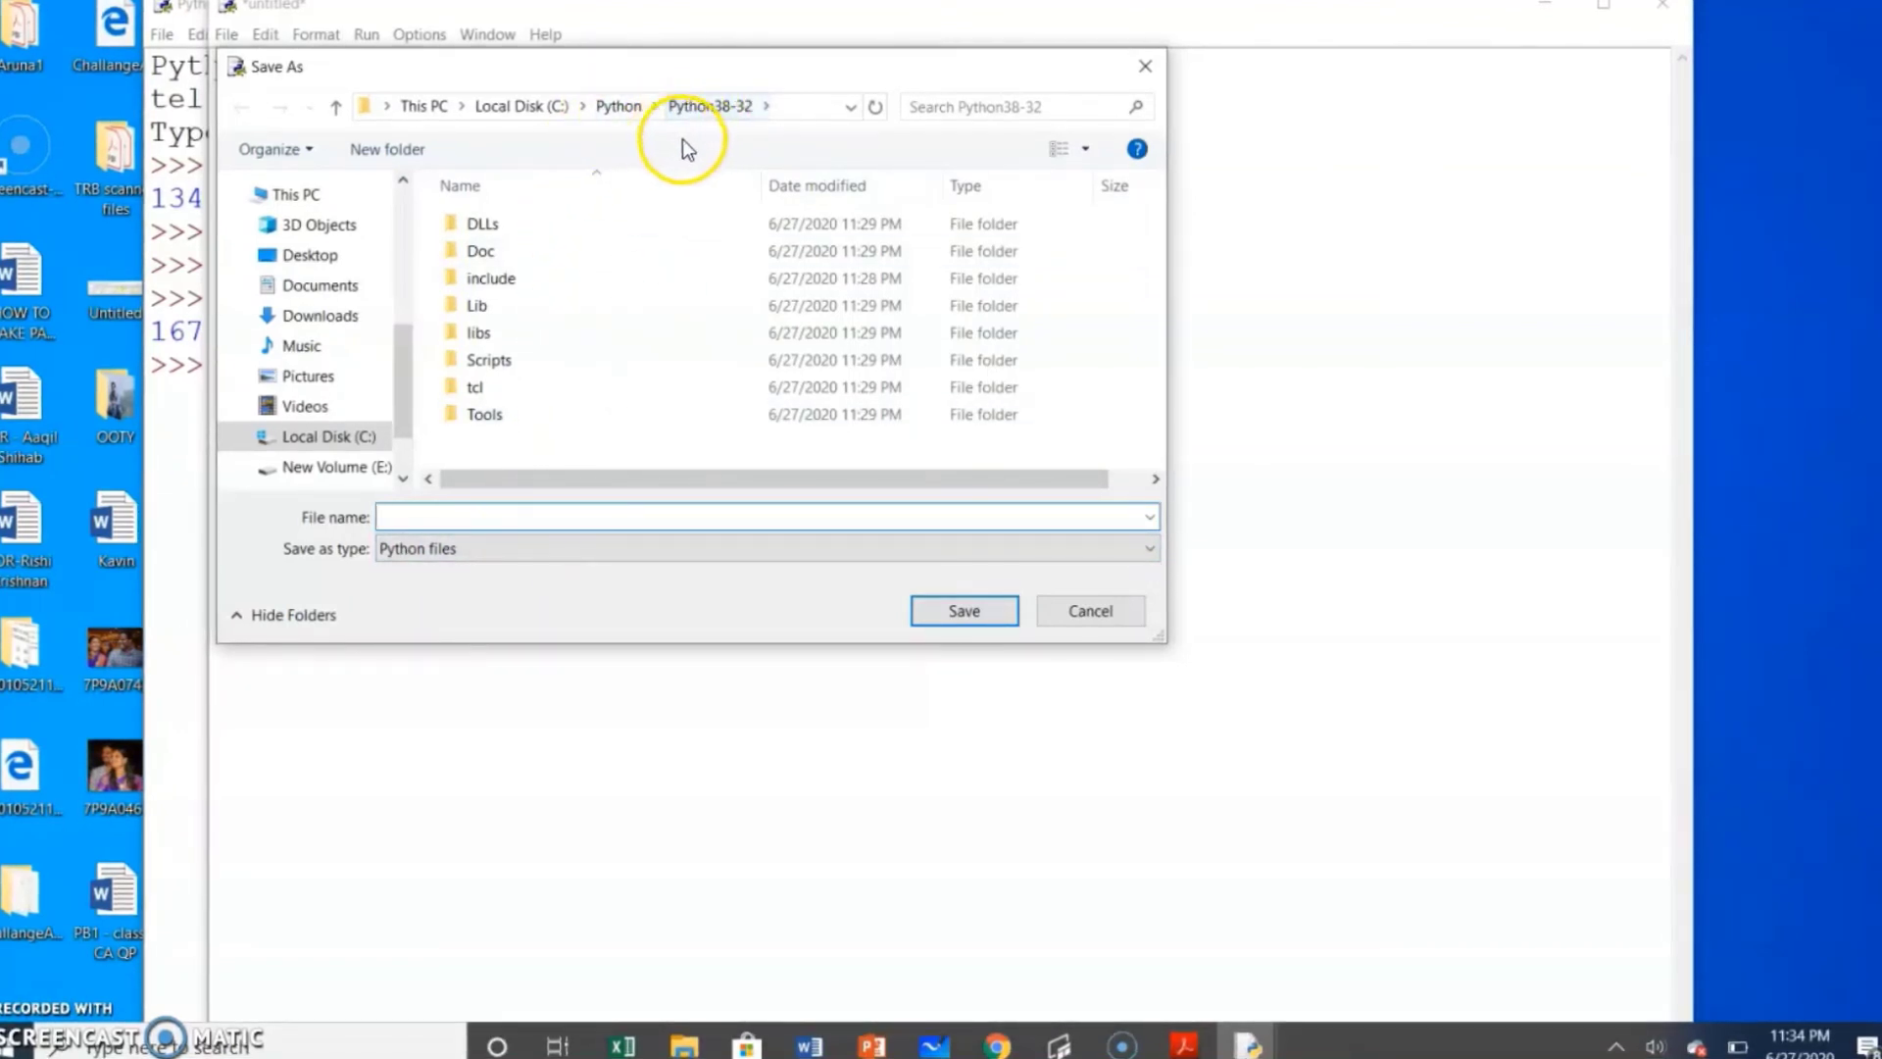
left_click(472, 518)
type("dem")
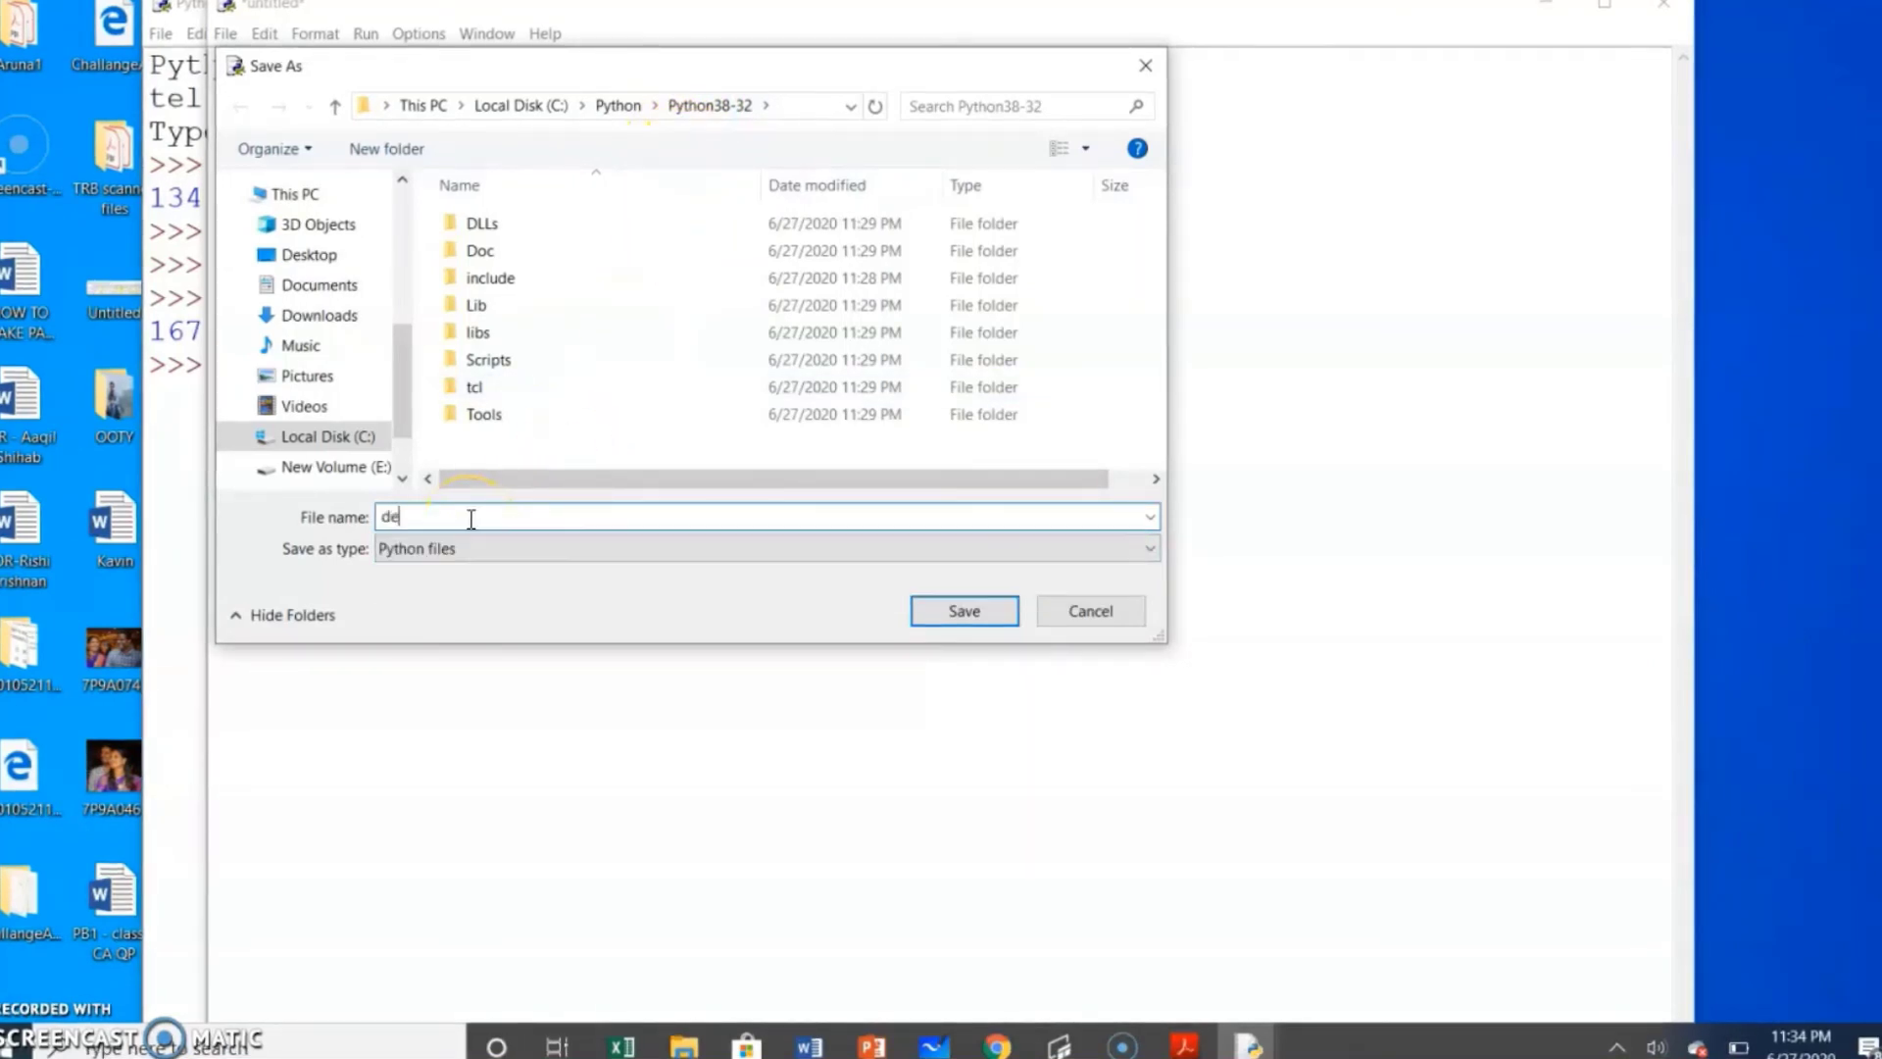
type("o.")
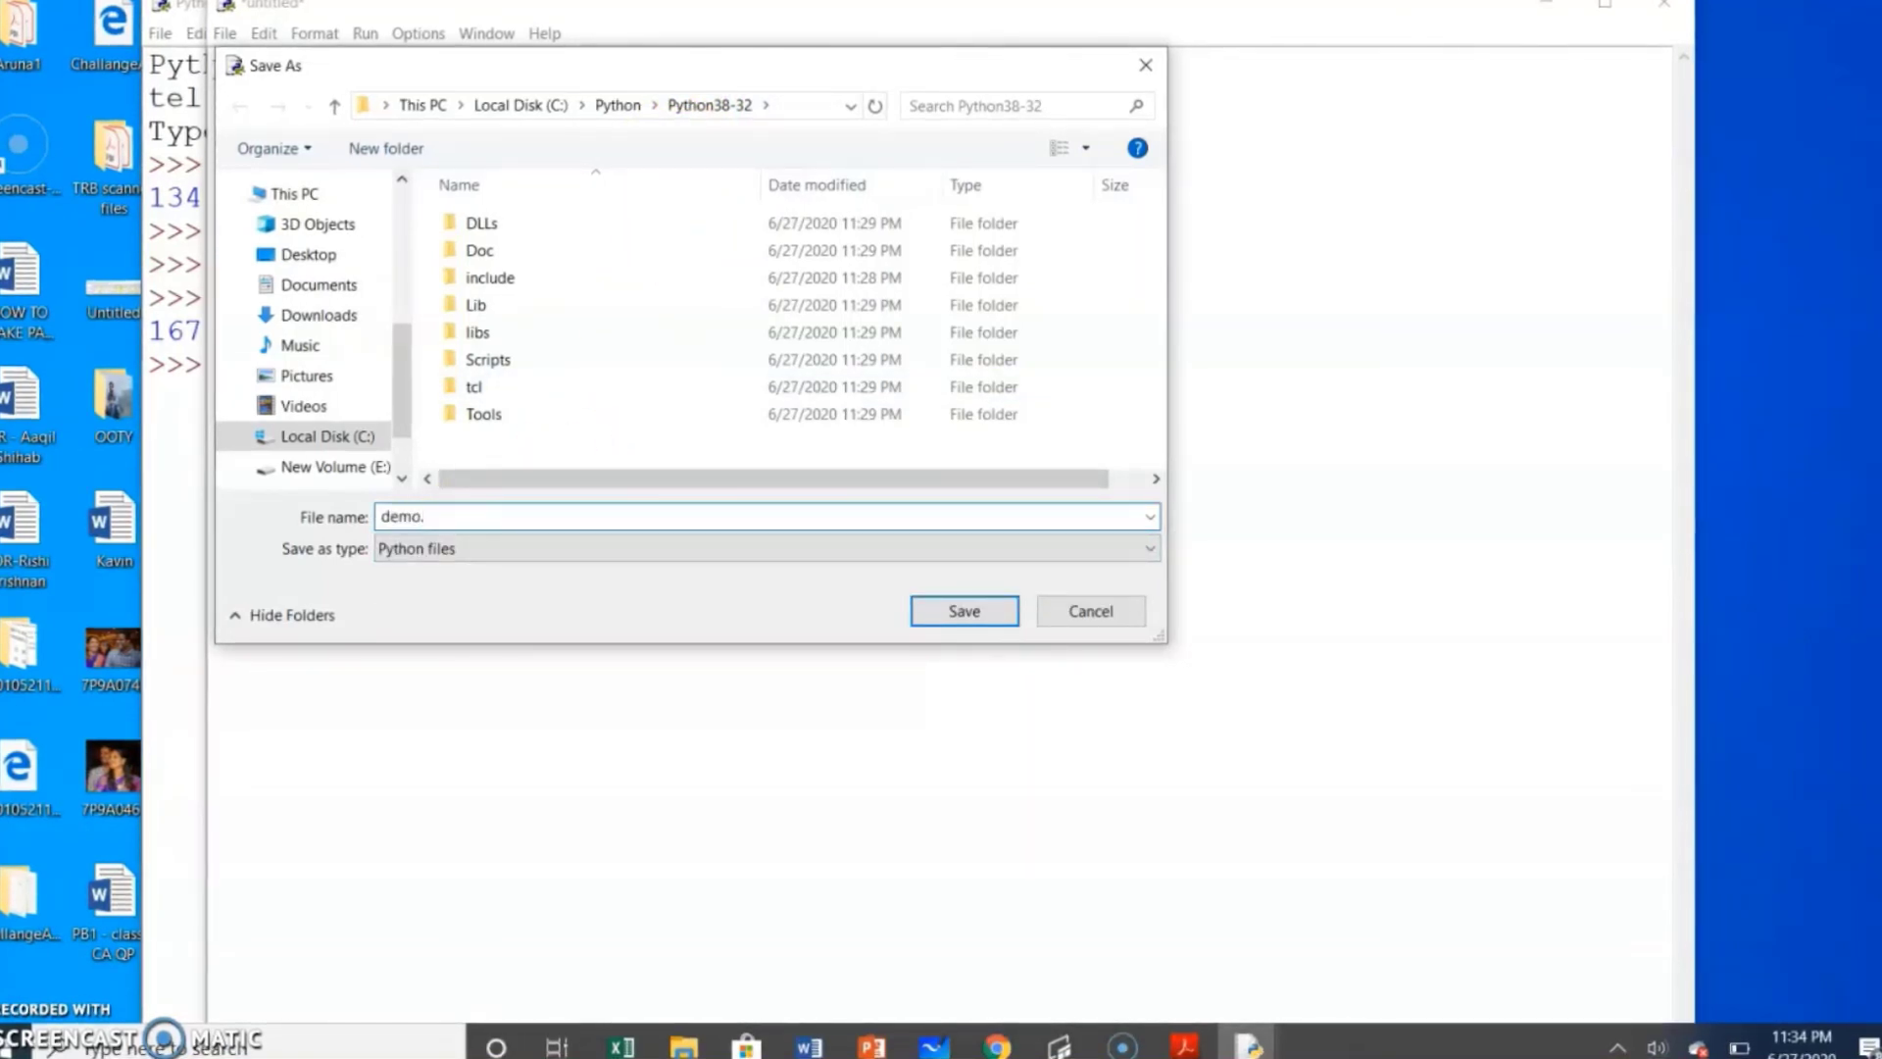
type("py")
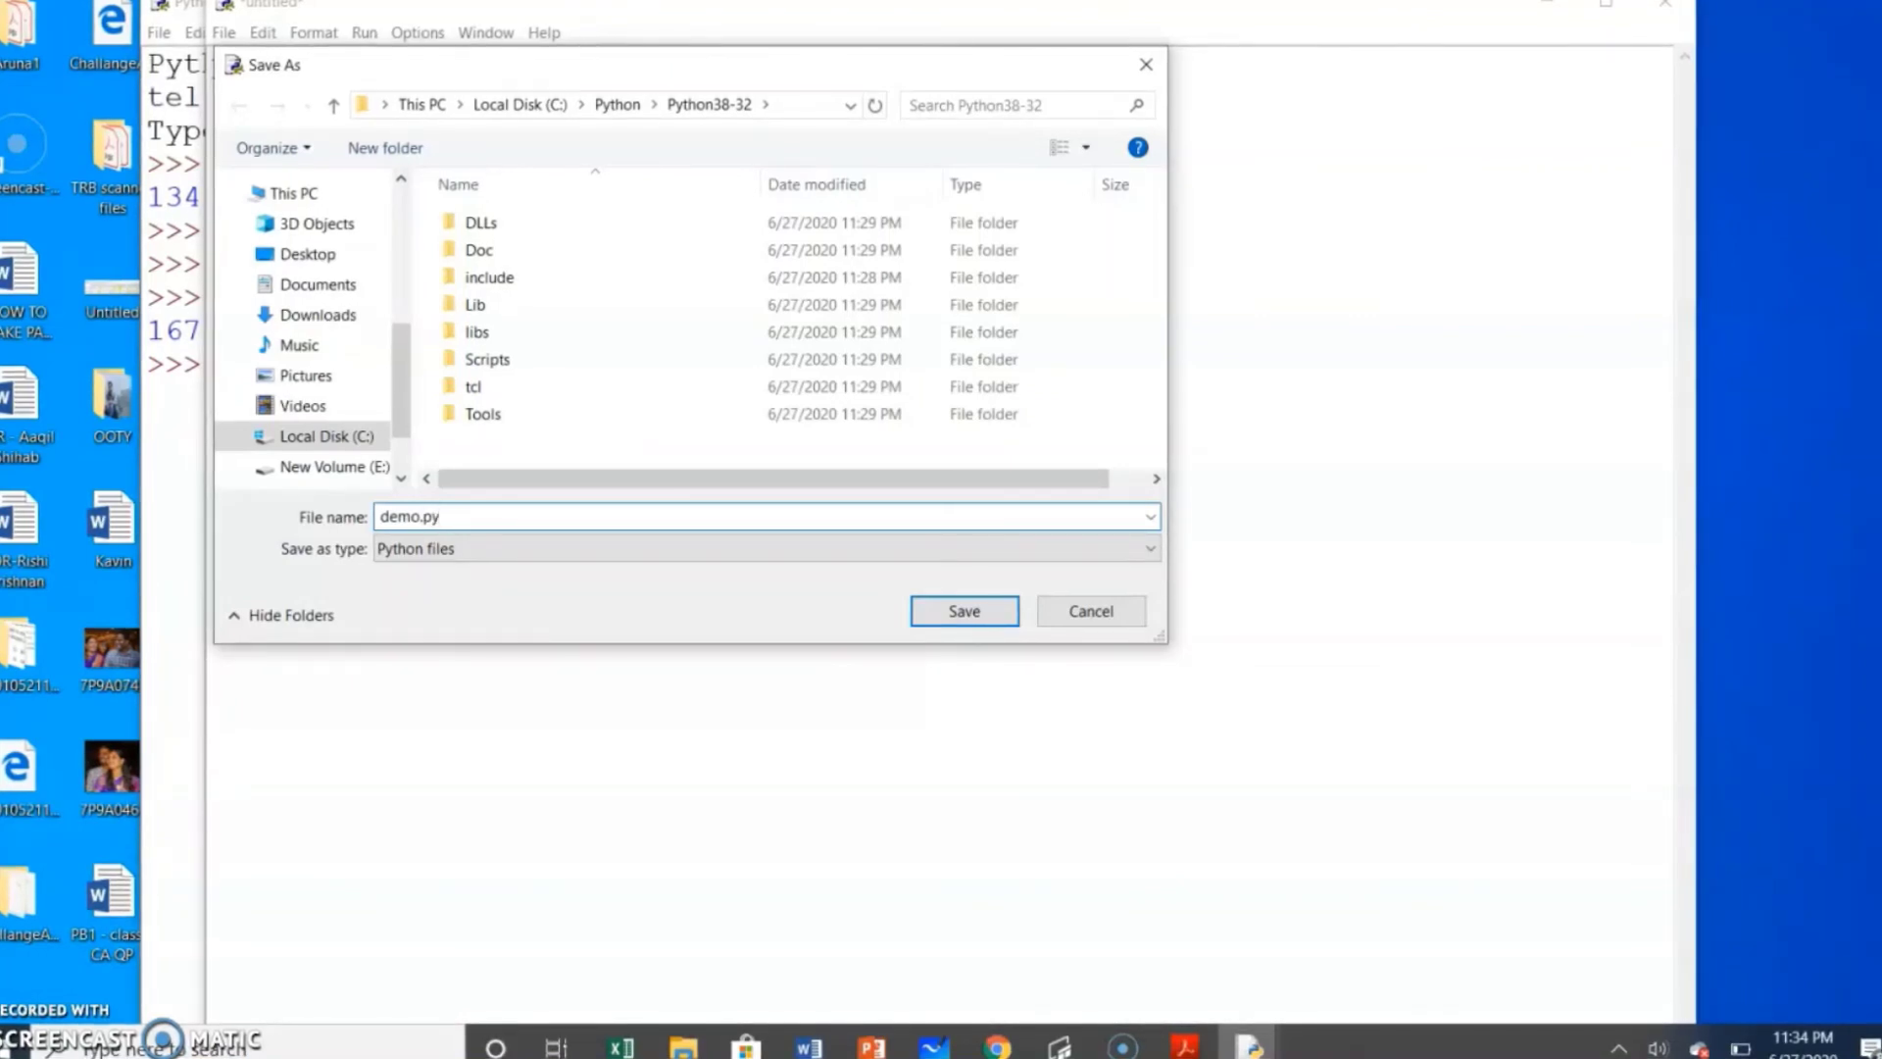
key("Return")
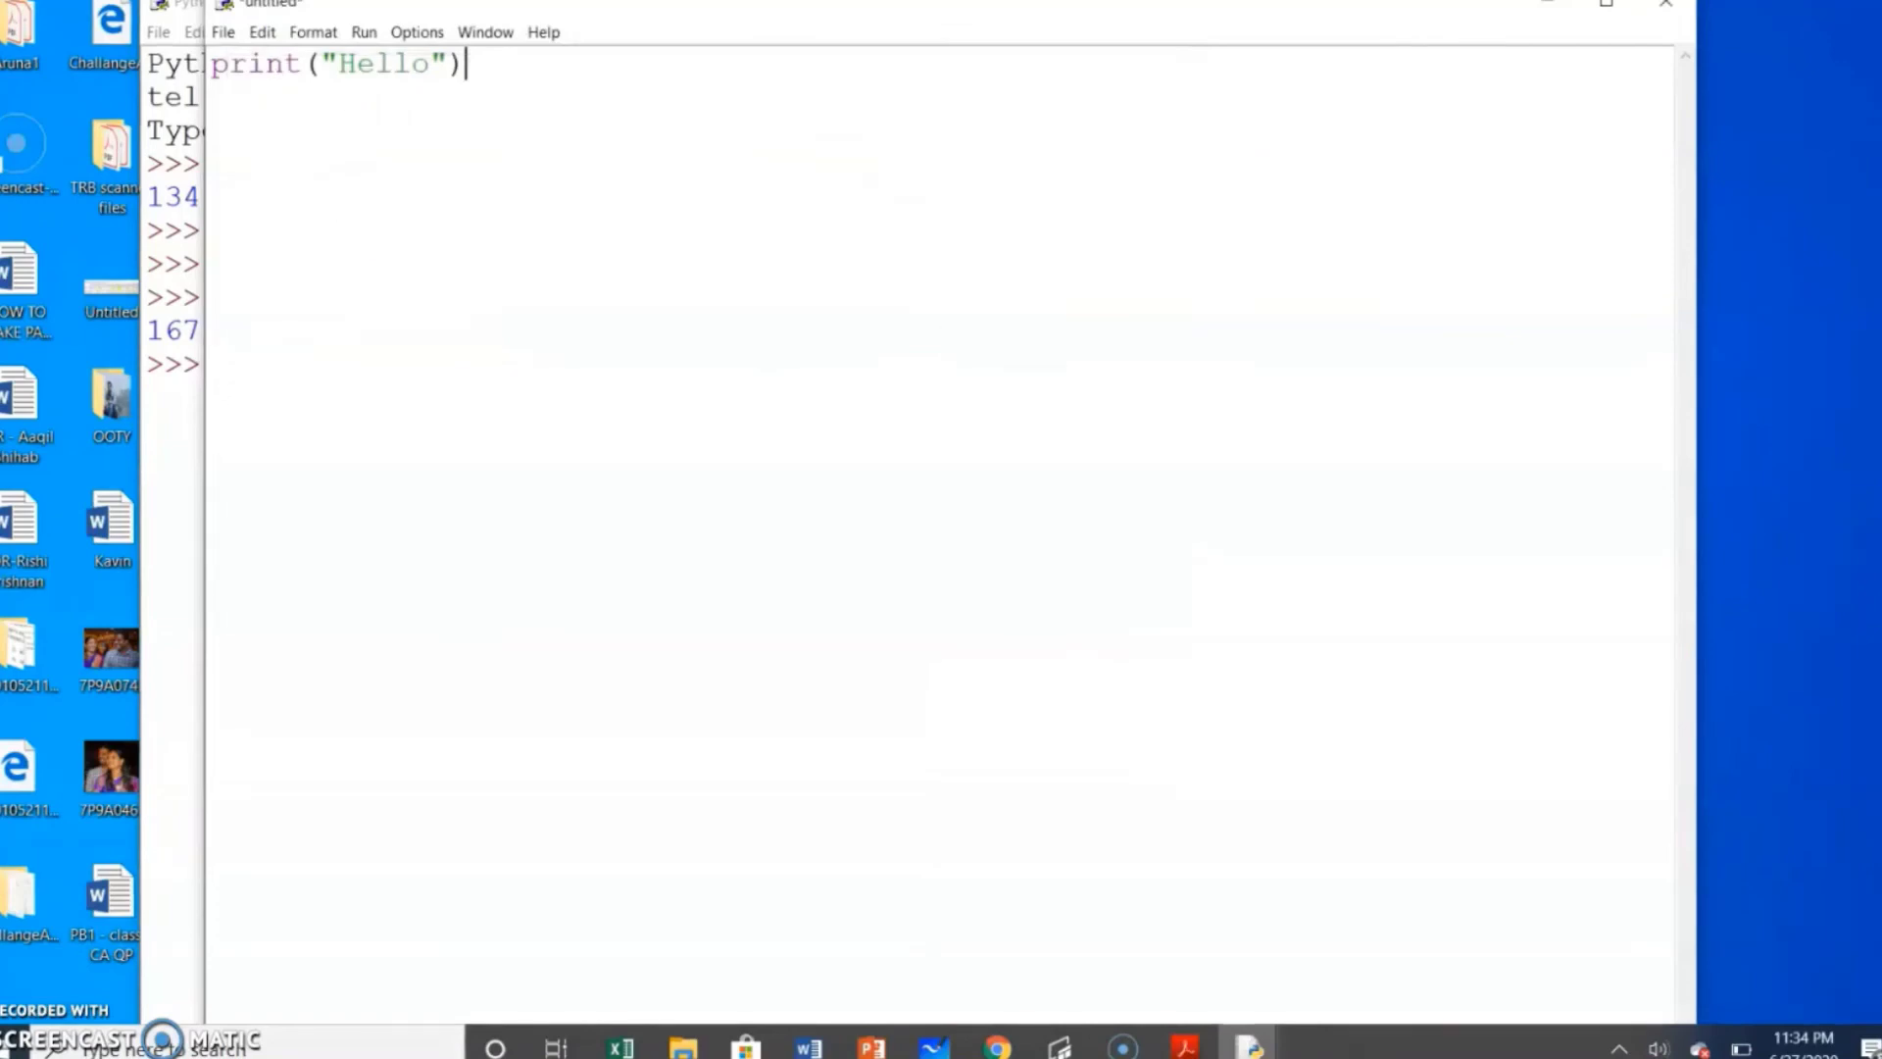
- Run demo.py with Run Module so the shell prints Hello, then return to its editor
left_click(365, 29)
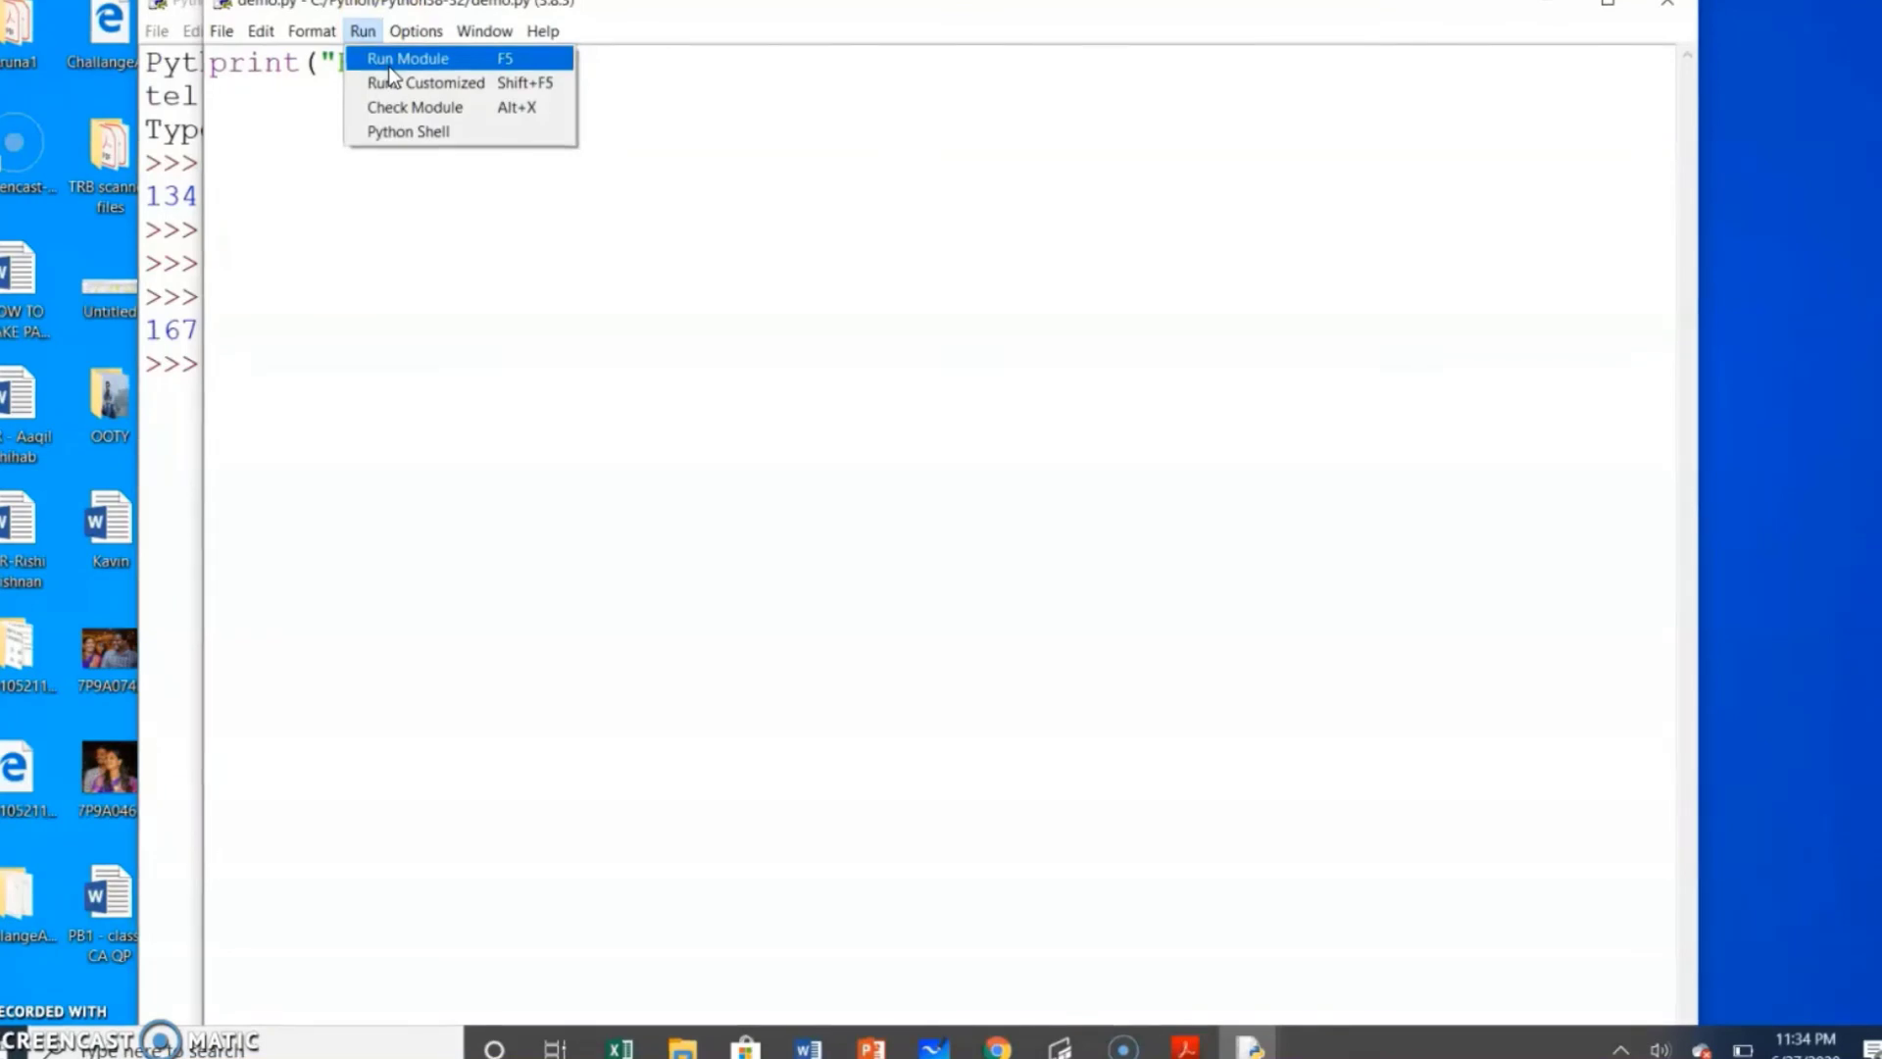
left_click(392, 72)
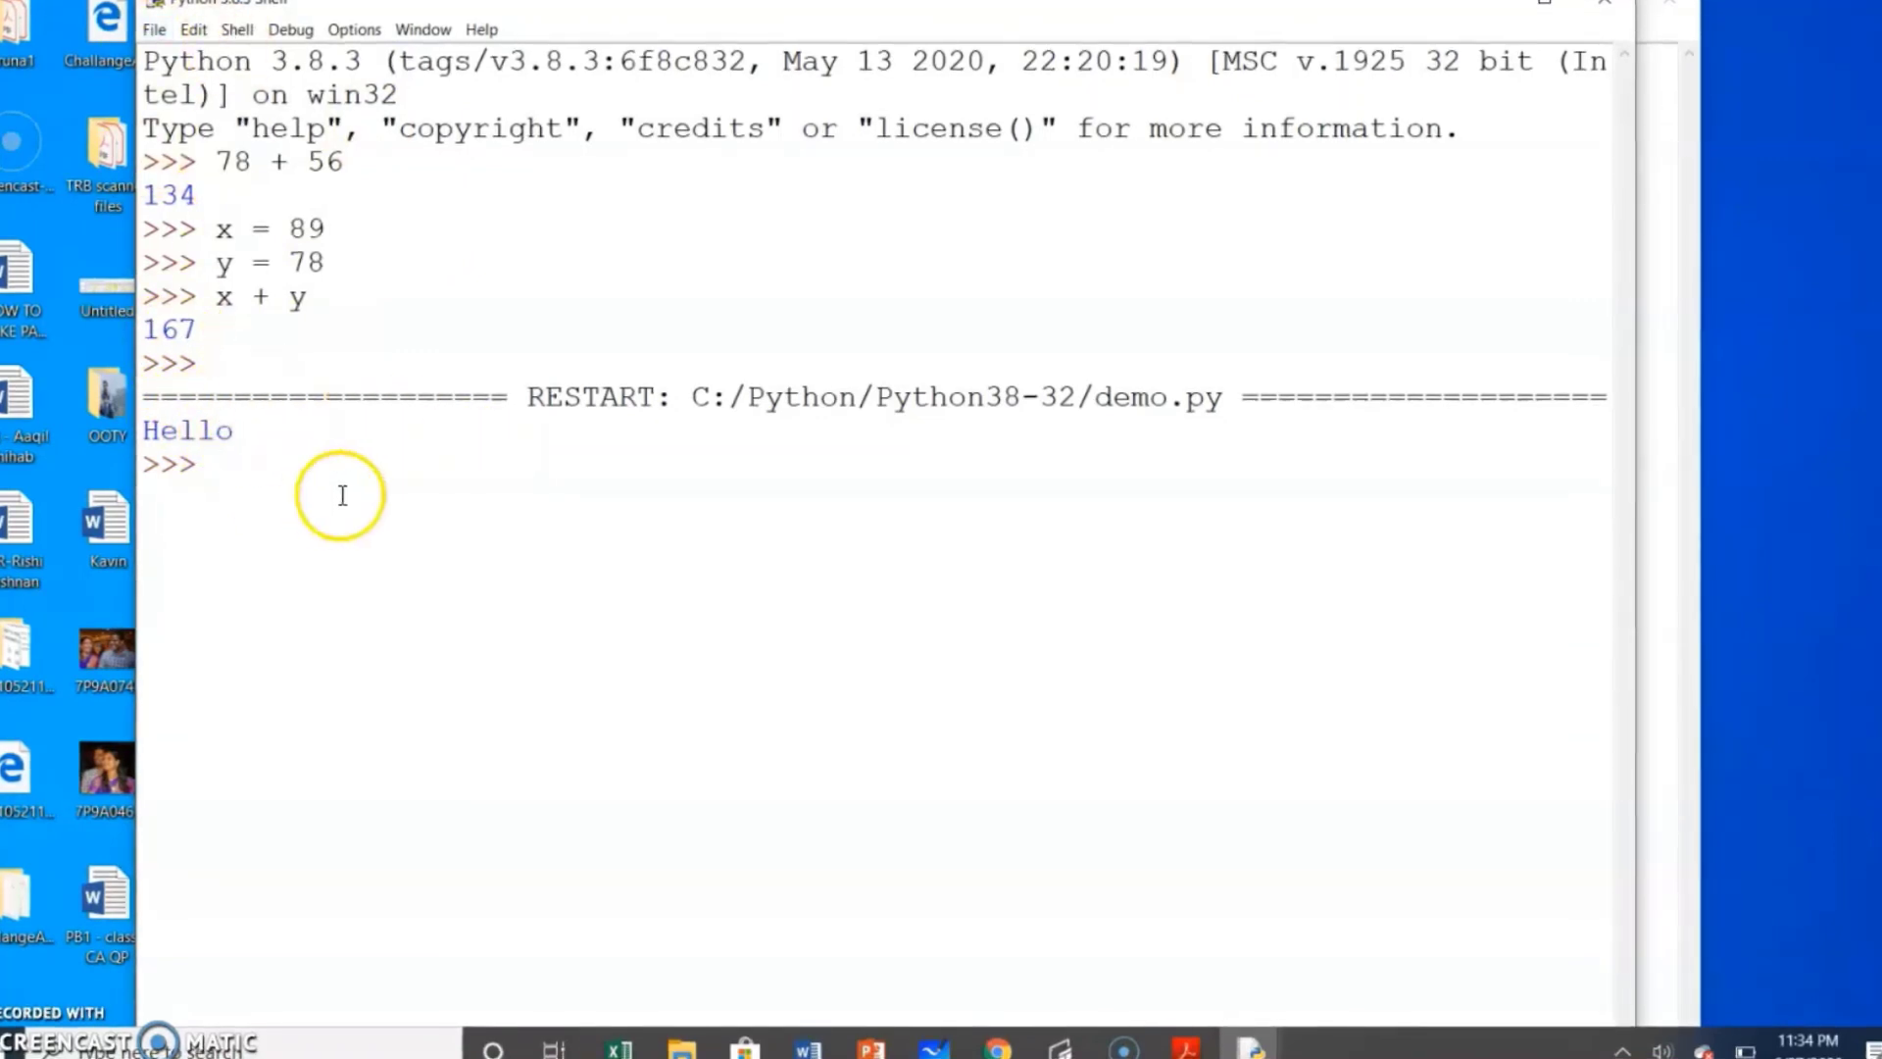
left_click(1671, 181)
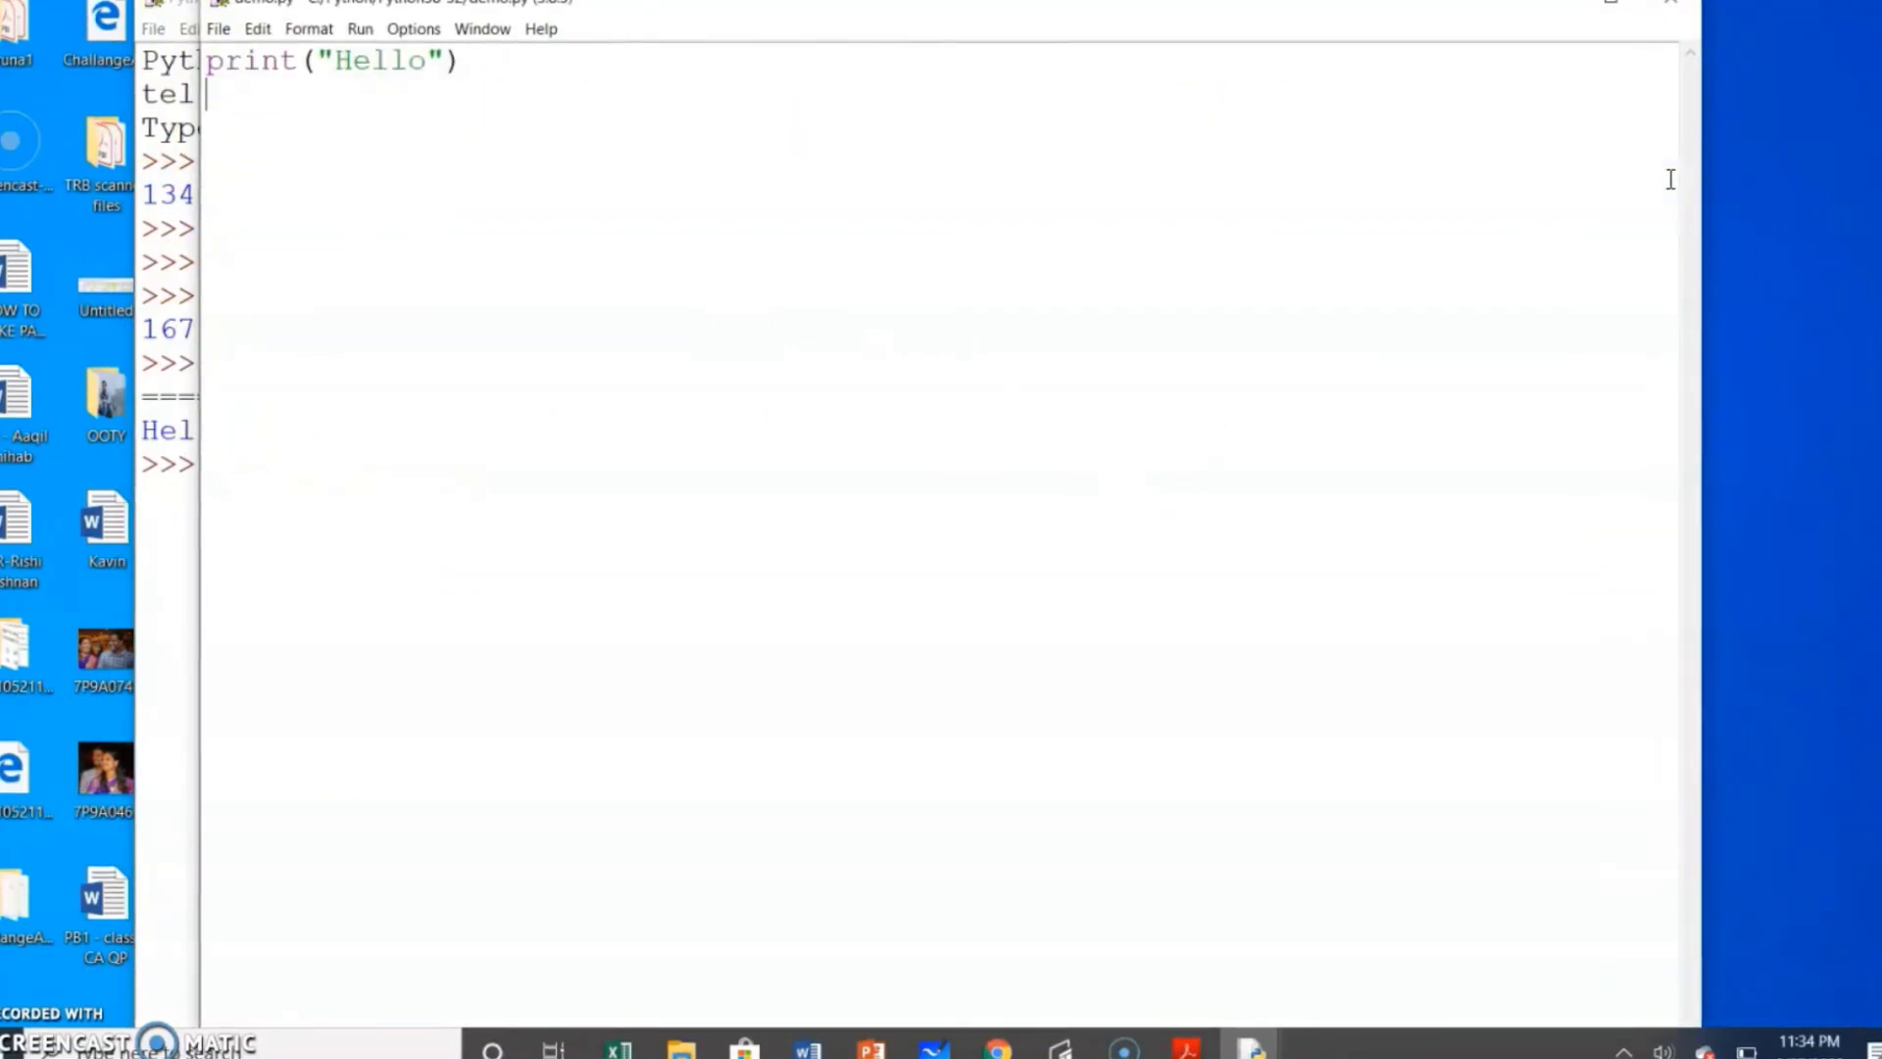